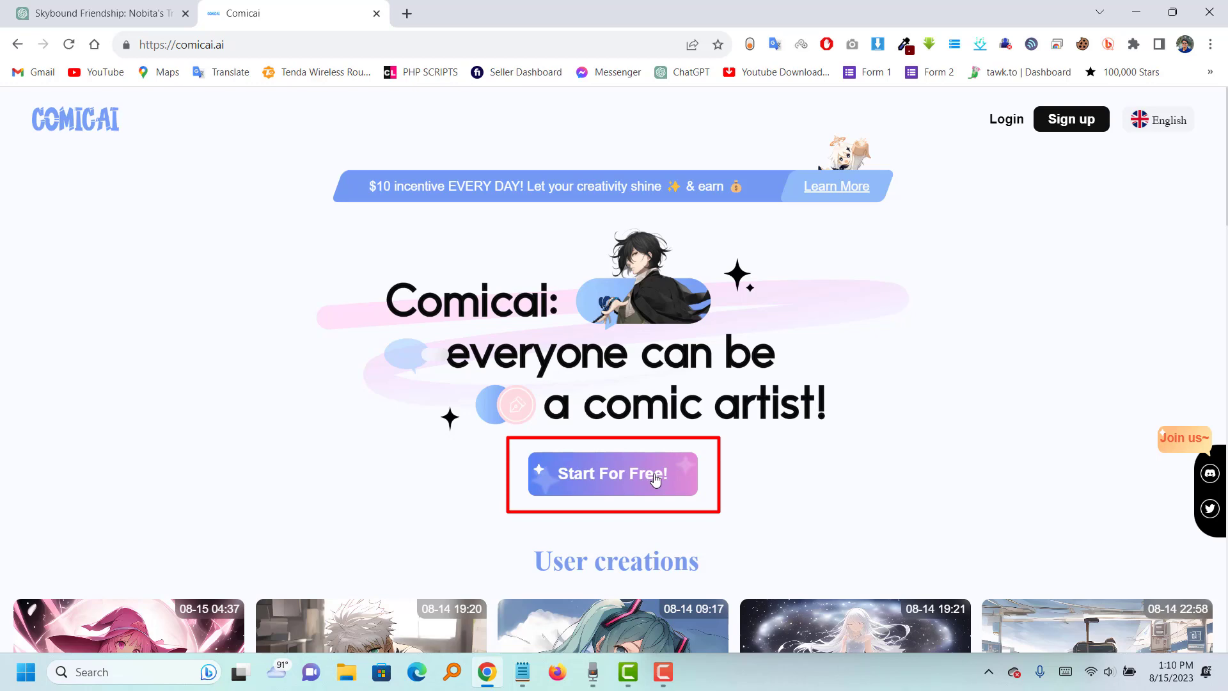
Start for free on the Comicai home page and sign in with the first listed Google account.
left_click(657, 473)
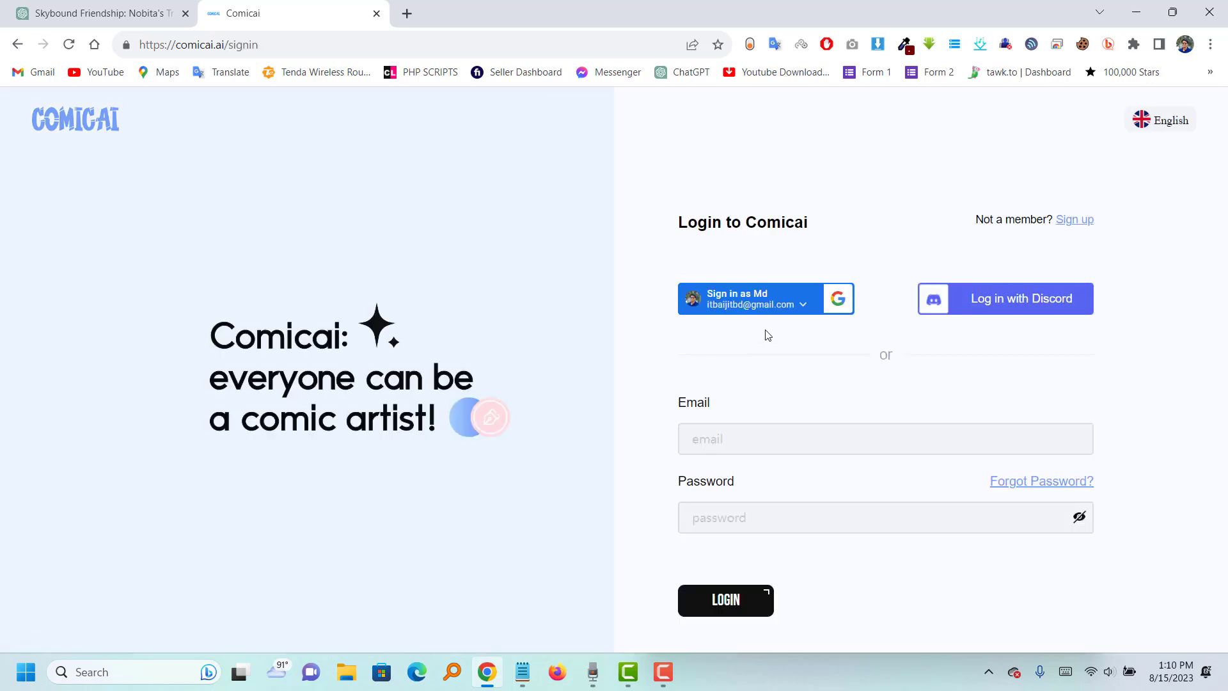
left_click(790, 302)
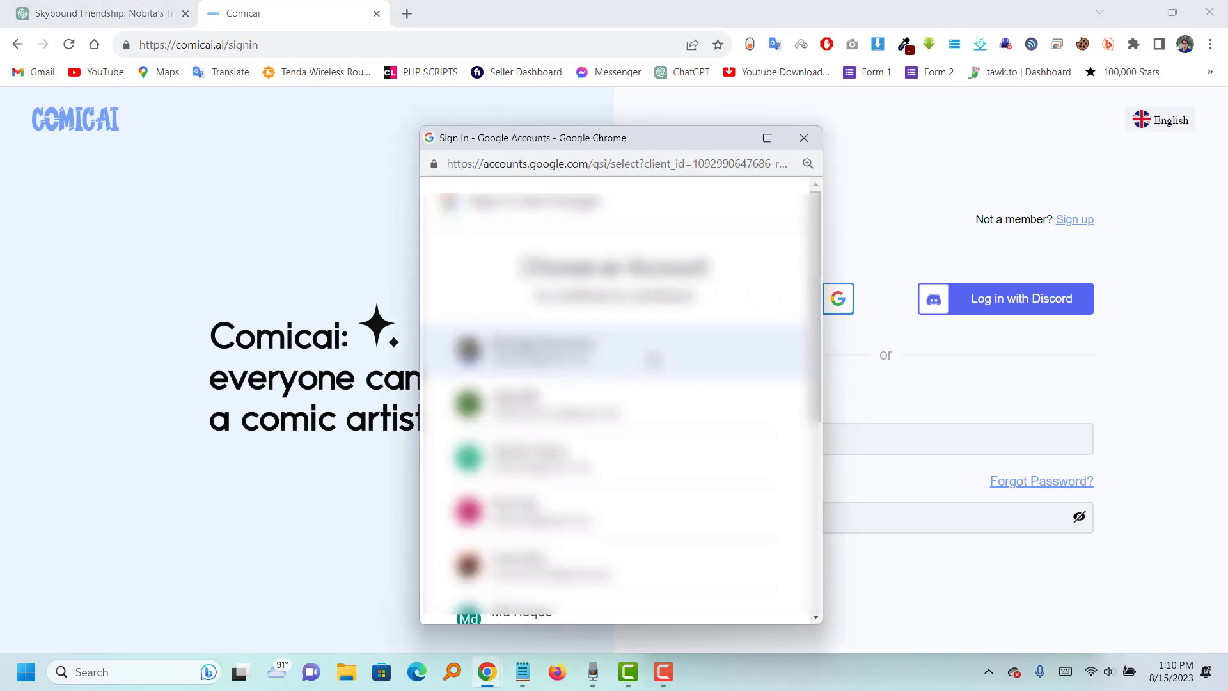
left_click(653, 358)
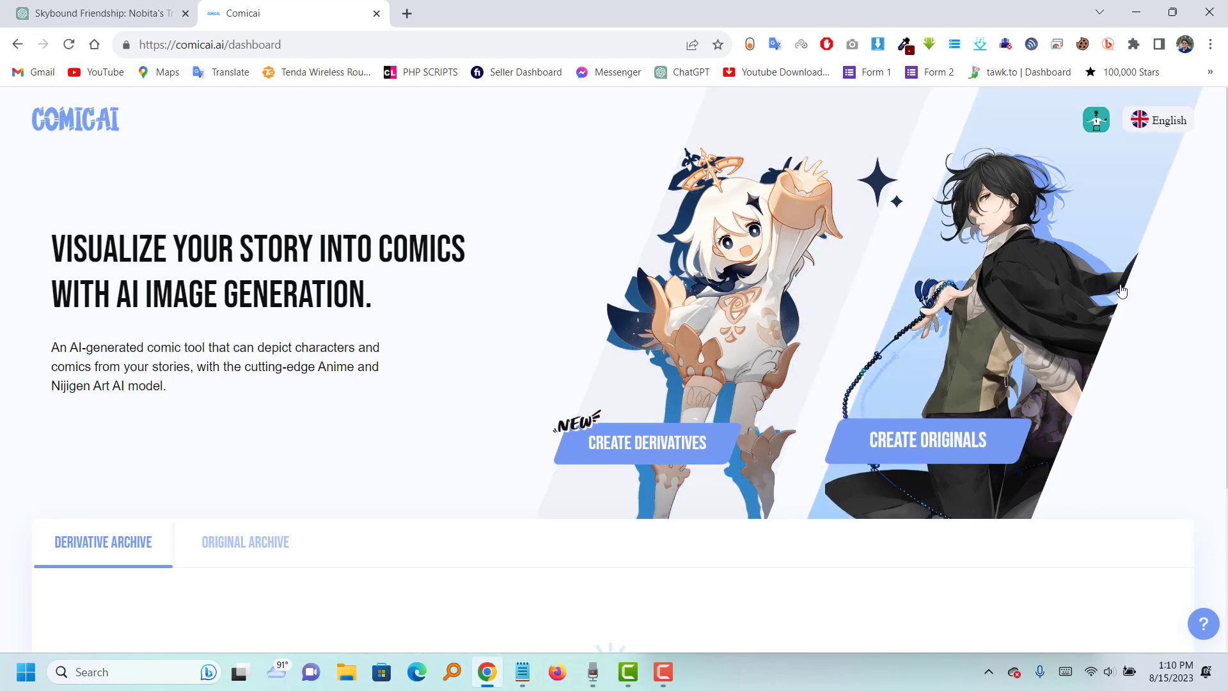
Start creating an original comic in Free Creativity Mode.
left_click(970, 442)
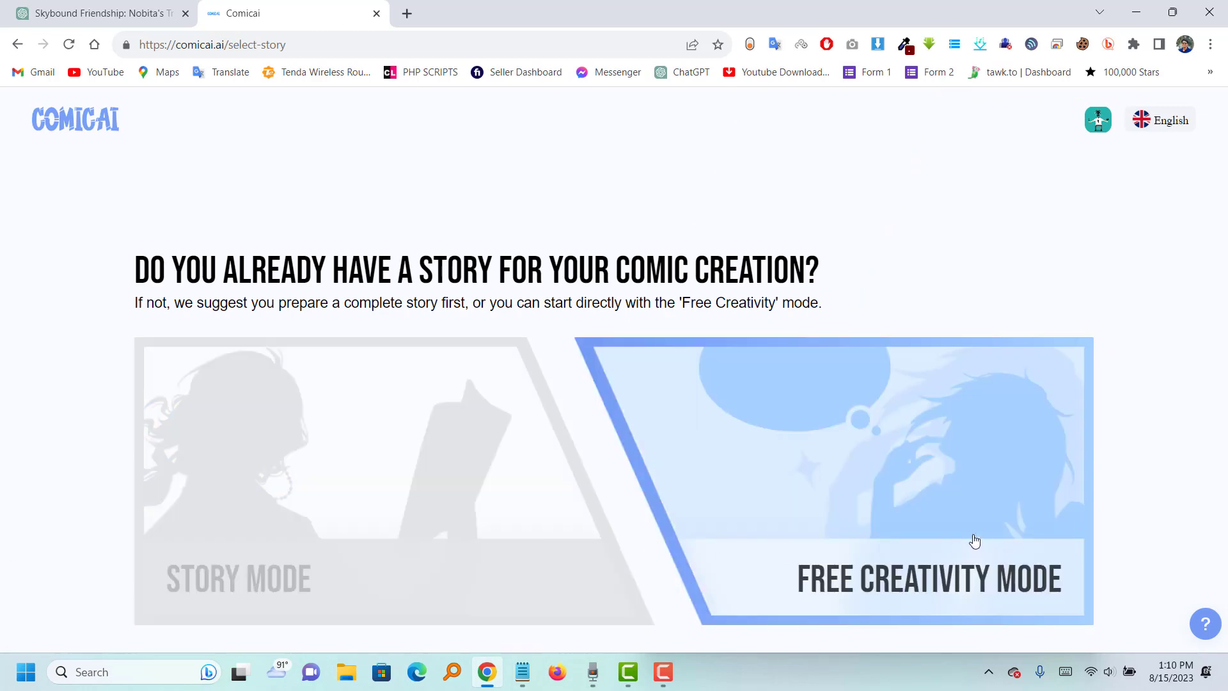
left_click(939, 520)
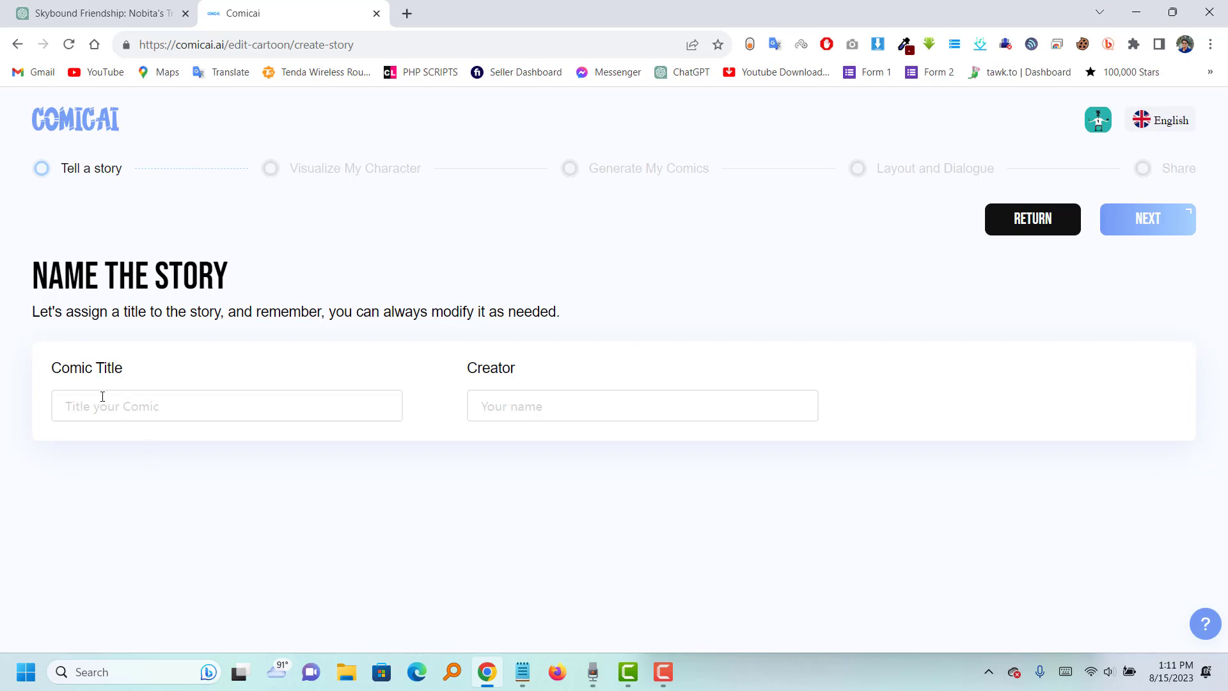
Copy the title "The Skybound Friendship: Nobita and Doraemon" from the ChatGPT story into Comicai's Comic Title.
left_click(33, 5)
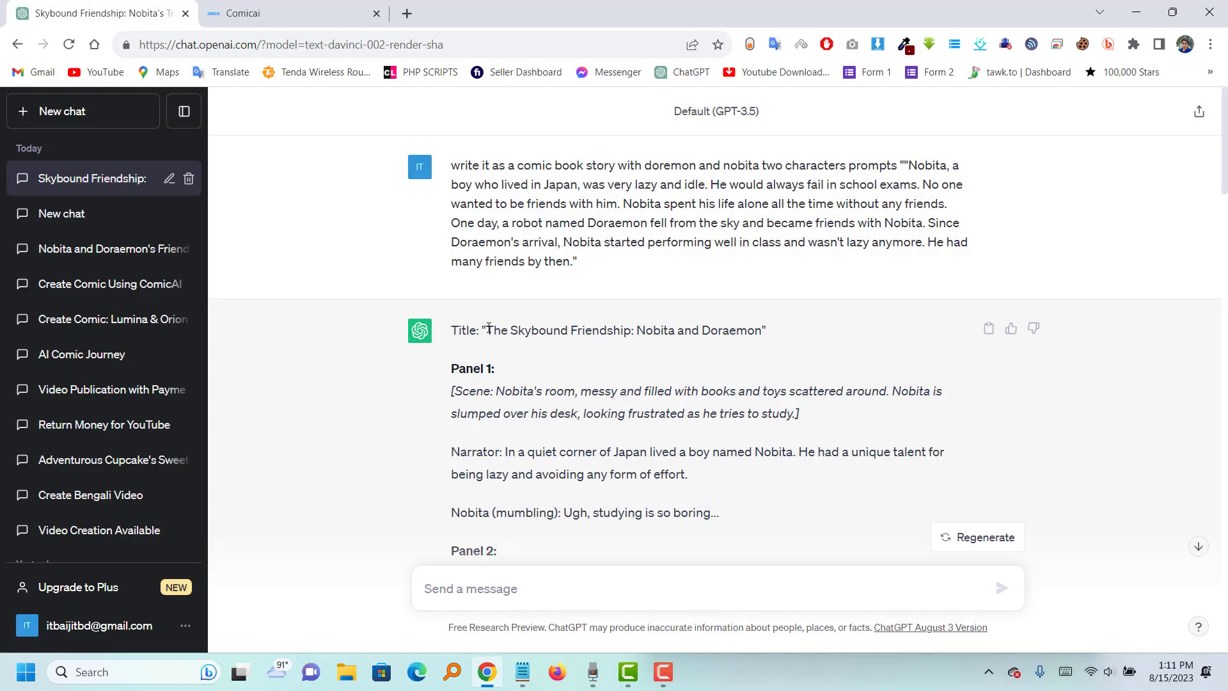
left_click_drag(488, 328, 766, 328)
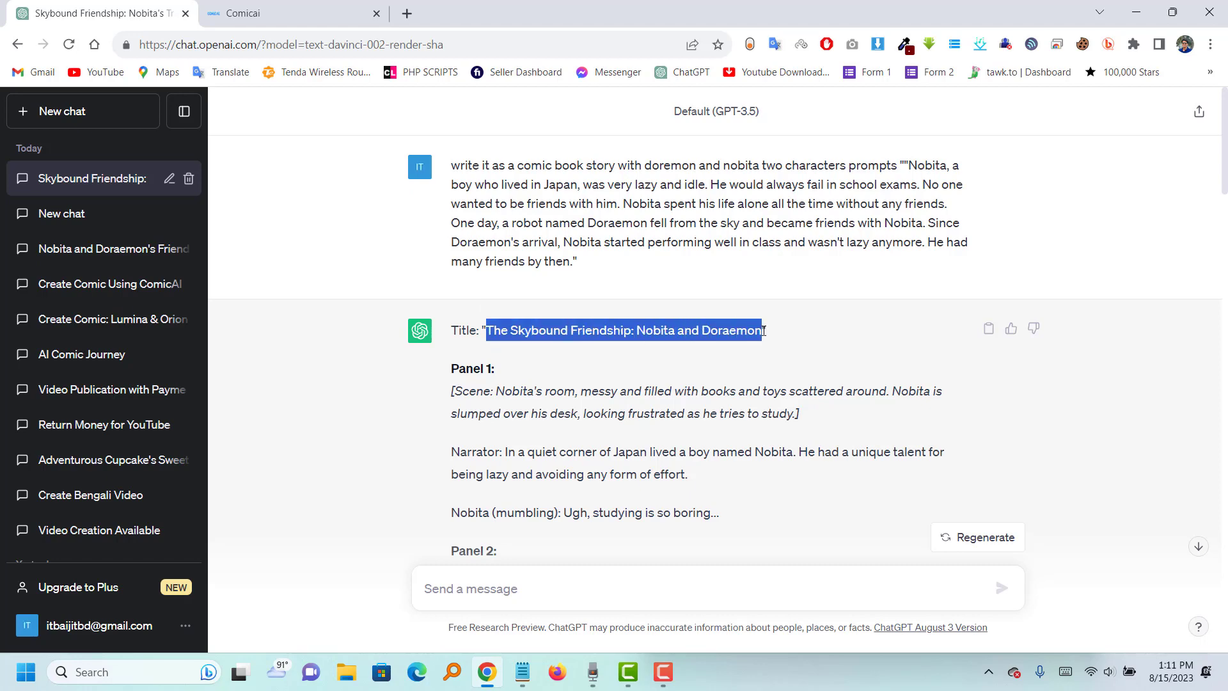
right_click(729, 333)
left_click(749, 345)
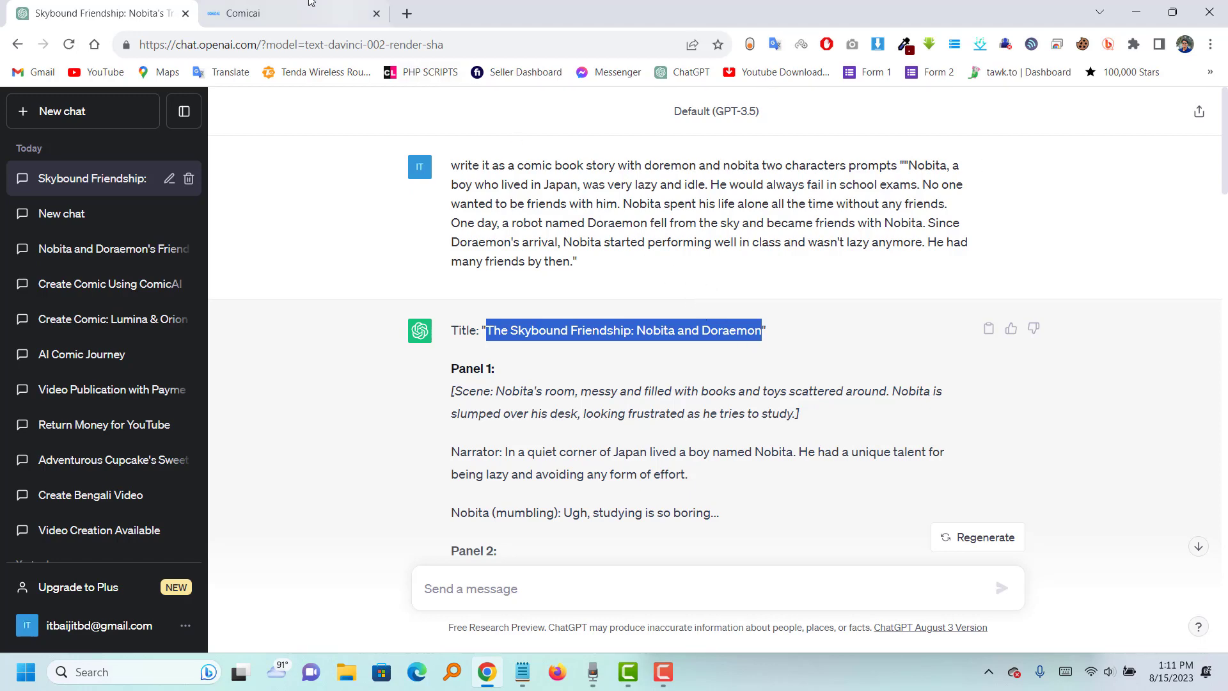
left_click(275, 14)
right_click(77, 414)
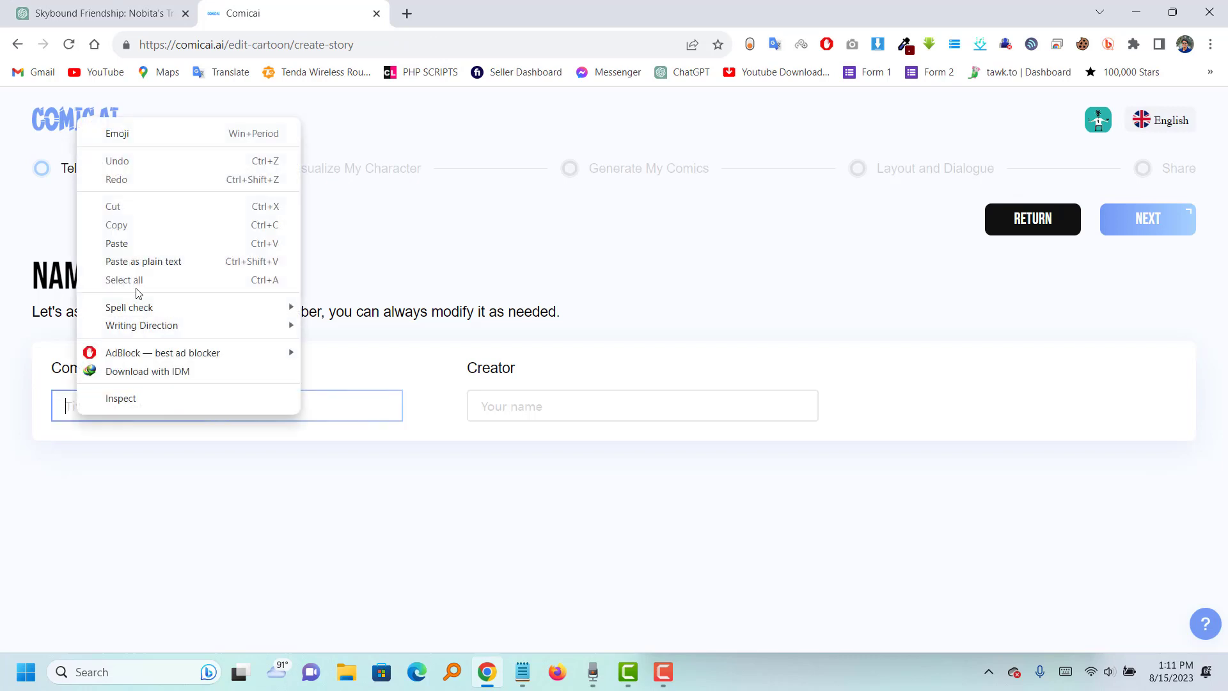
left_click(125, 242)
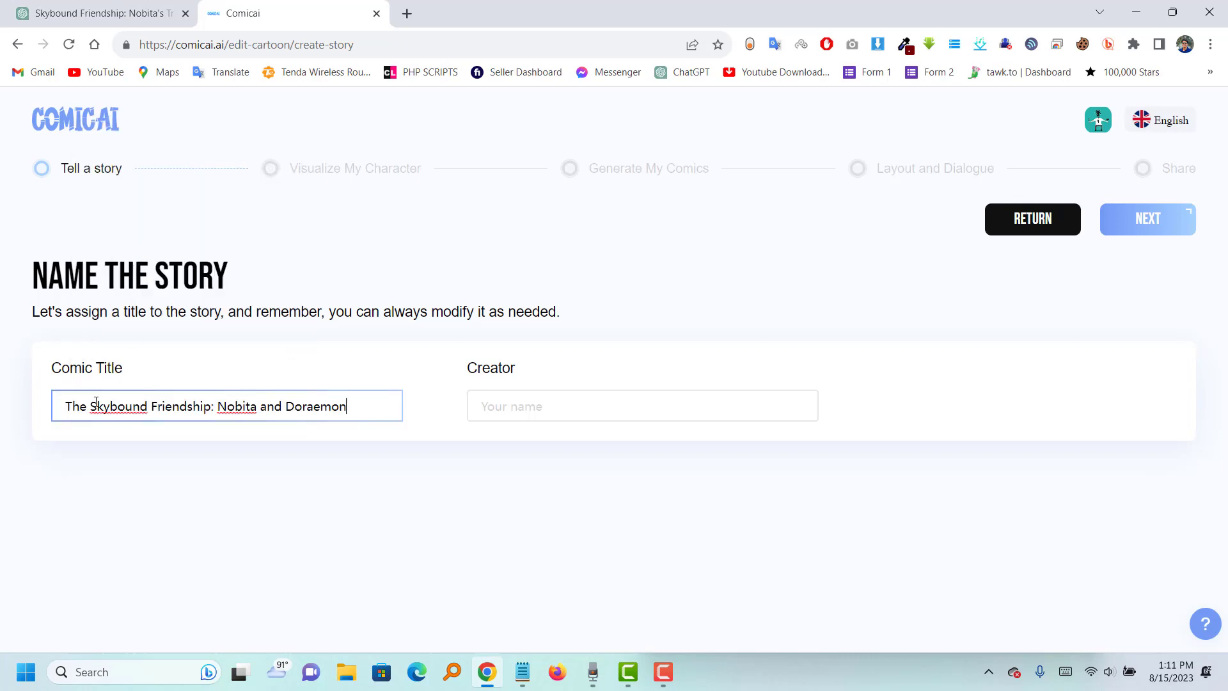
Enter the creator's name for the comic and continue to the Visualize My Character stage.
left_click(500, 407)
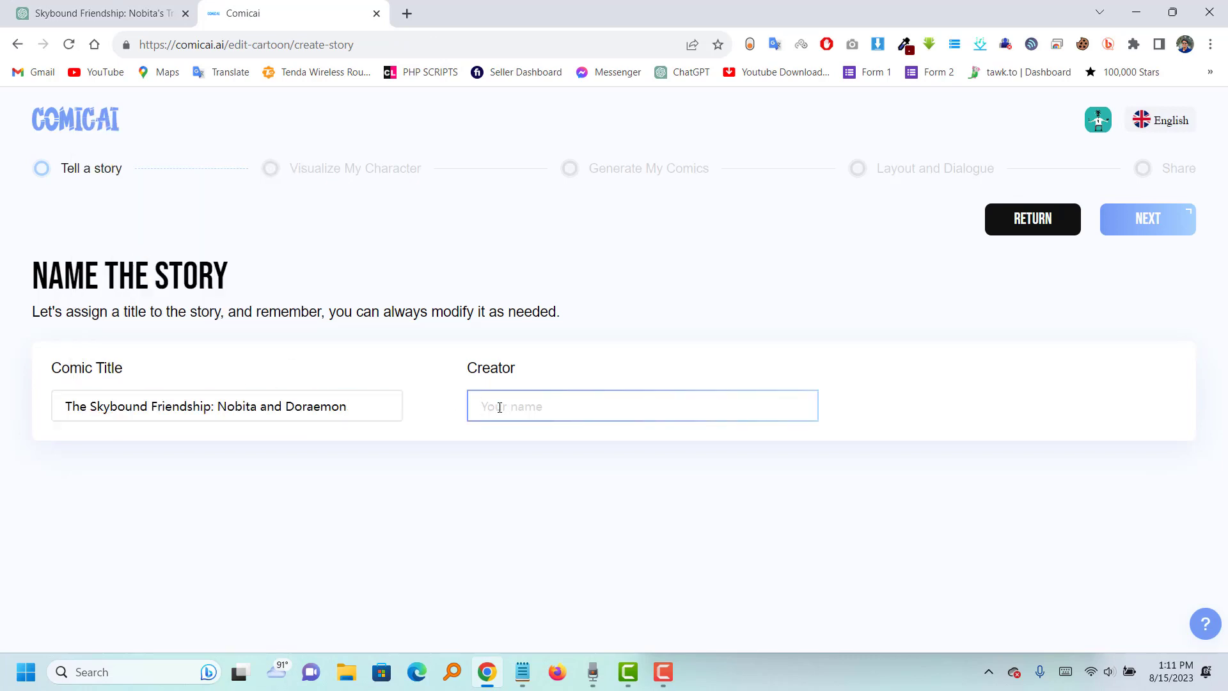
type("Tutor Bro")
left_click(1154, 228)
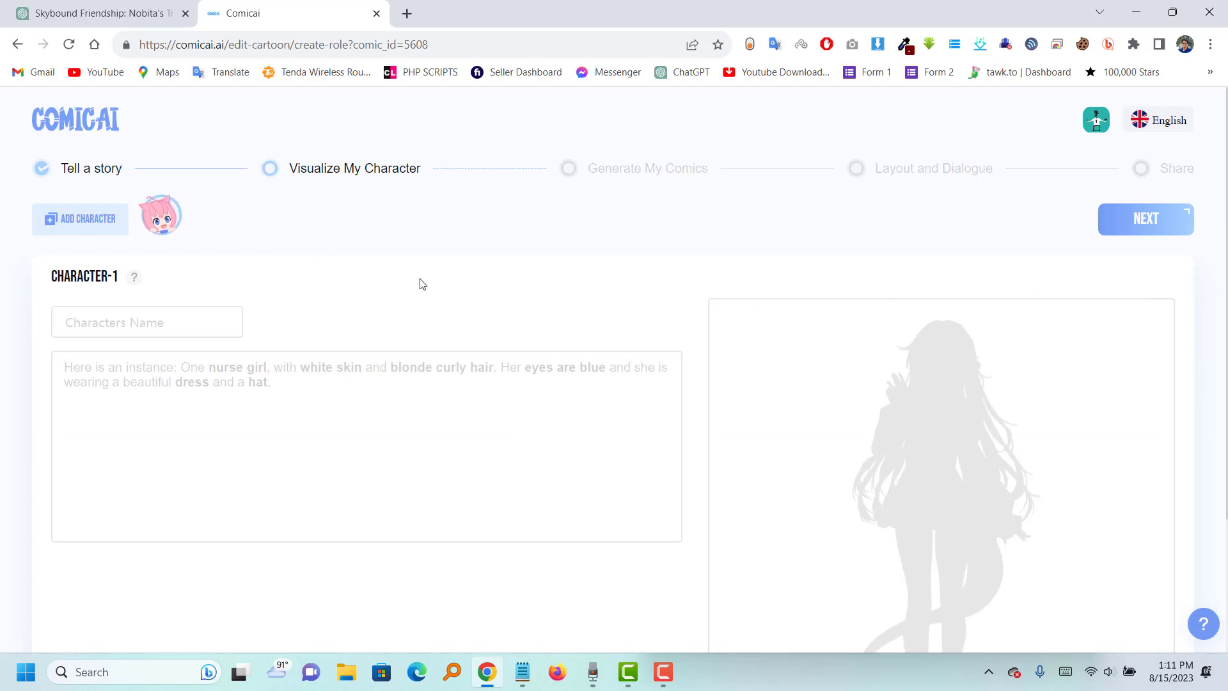
Copy the name Nobita from the character prompts in ChatGPT into Comicai's Character-1 name.
left_click(60, 9)
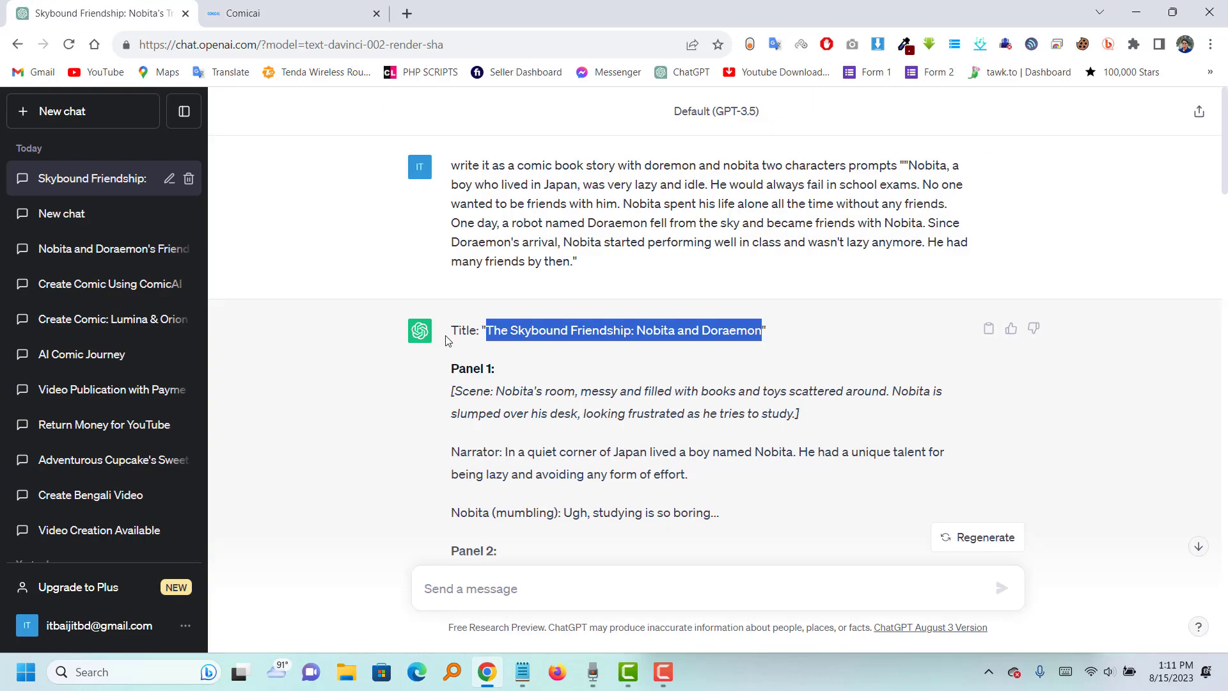
scroll(442, 336, "down", 5)
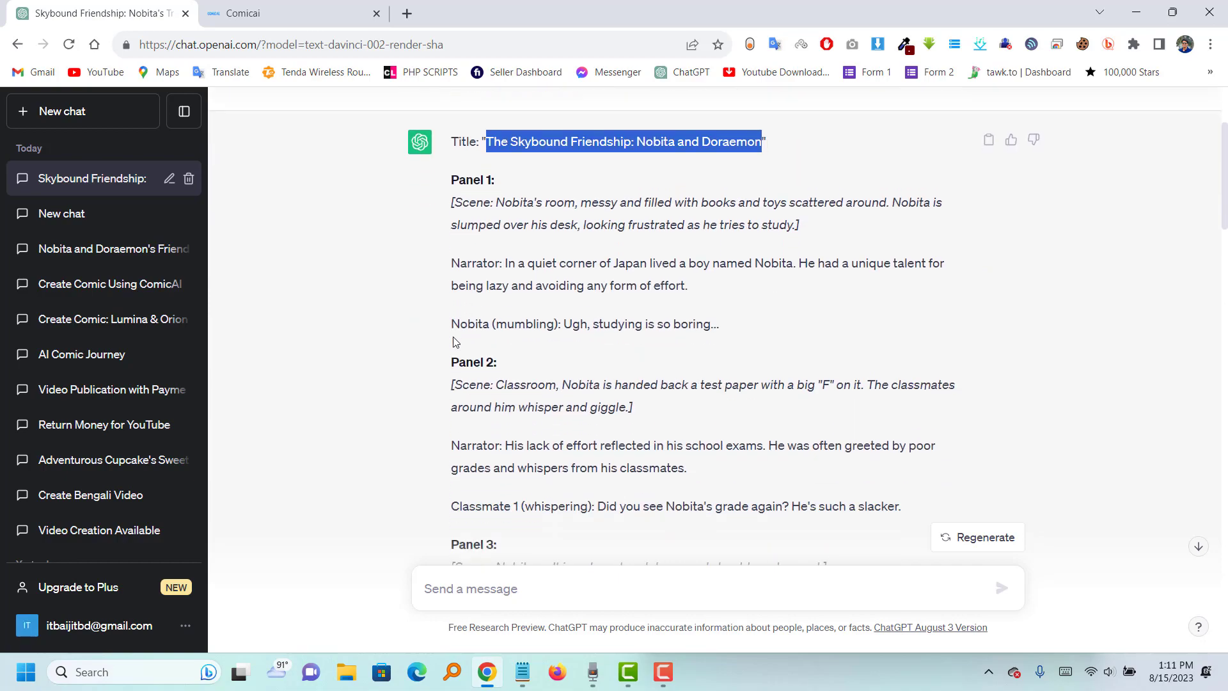
scroll(431, 316, "up", 5)
scroll(430, 313, "down", 3)
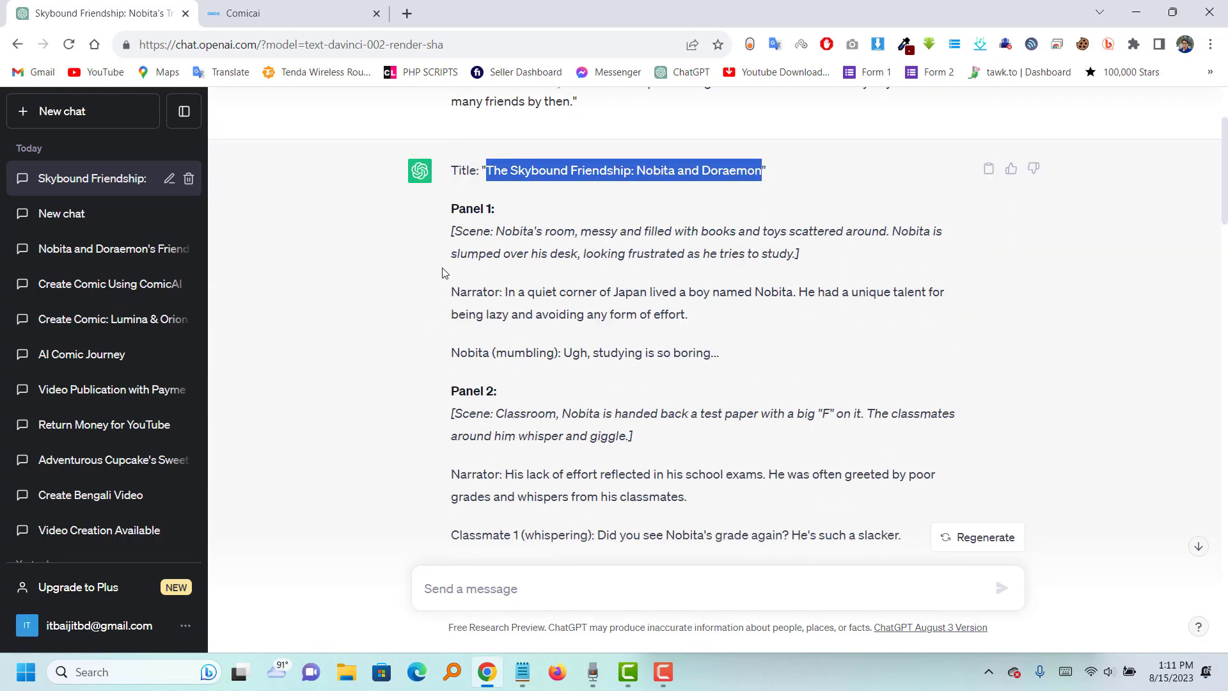
scroll(445, 275, "down", 20)
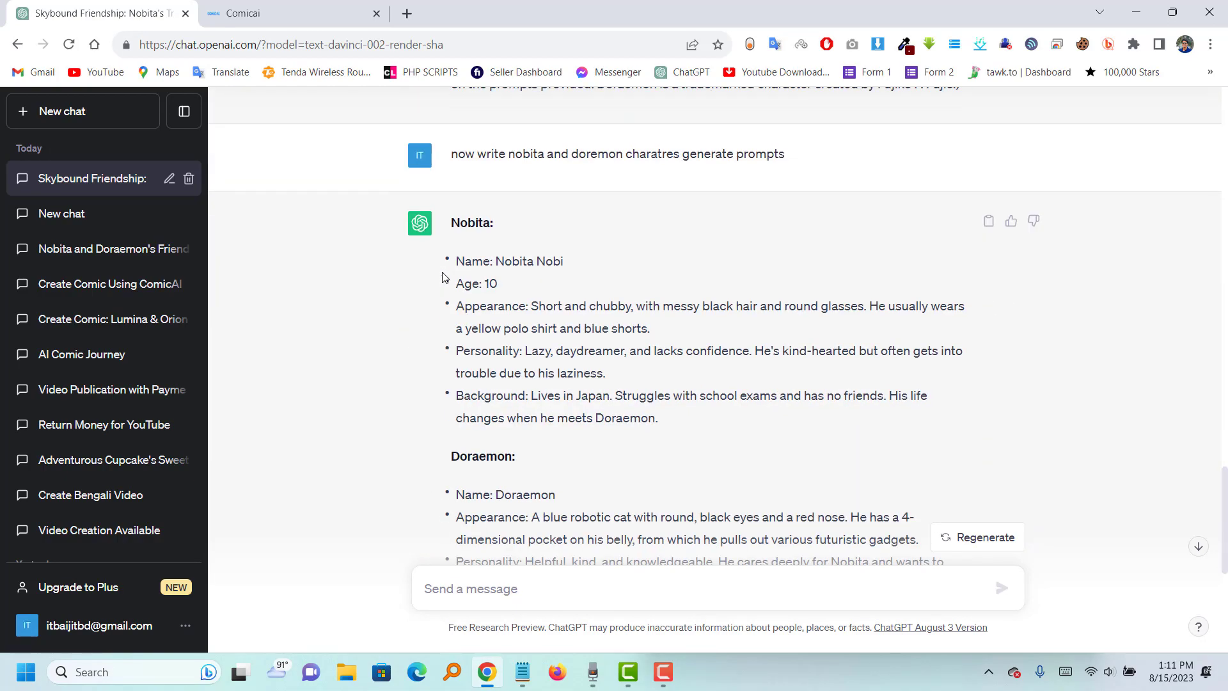
left_click_drag(452, 221, 494, 221)
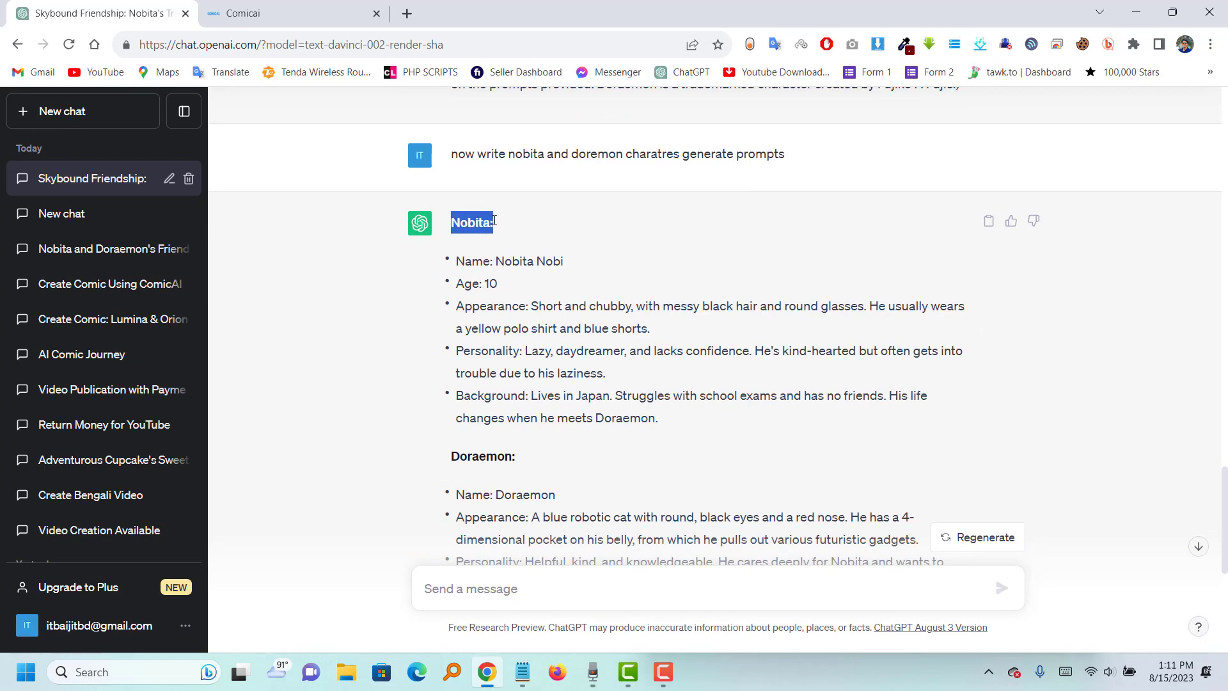
right_click(492, 225)
left_click(512, 238)
left_click(256, 12)
right_click(97, 320)
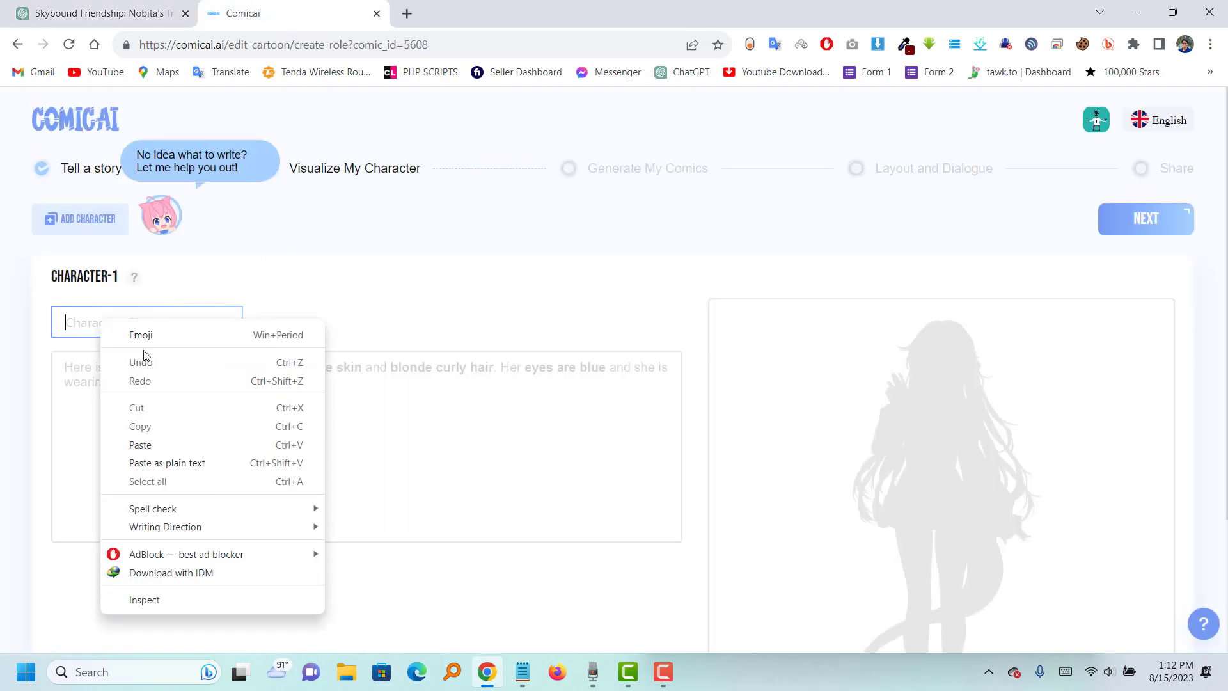
left_click(151, 441)
Copy Nobita's full description, from name through background, from ChatGPT into the Character-1 description in Comicai.
left_click(166, 386)
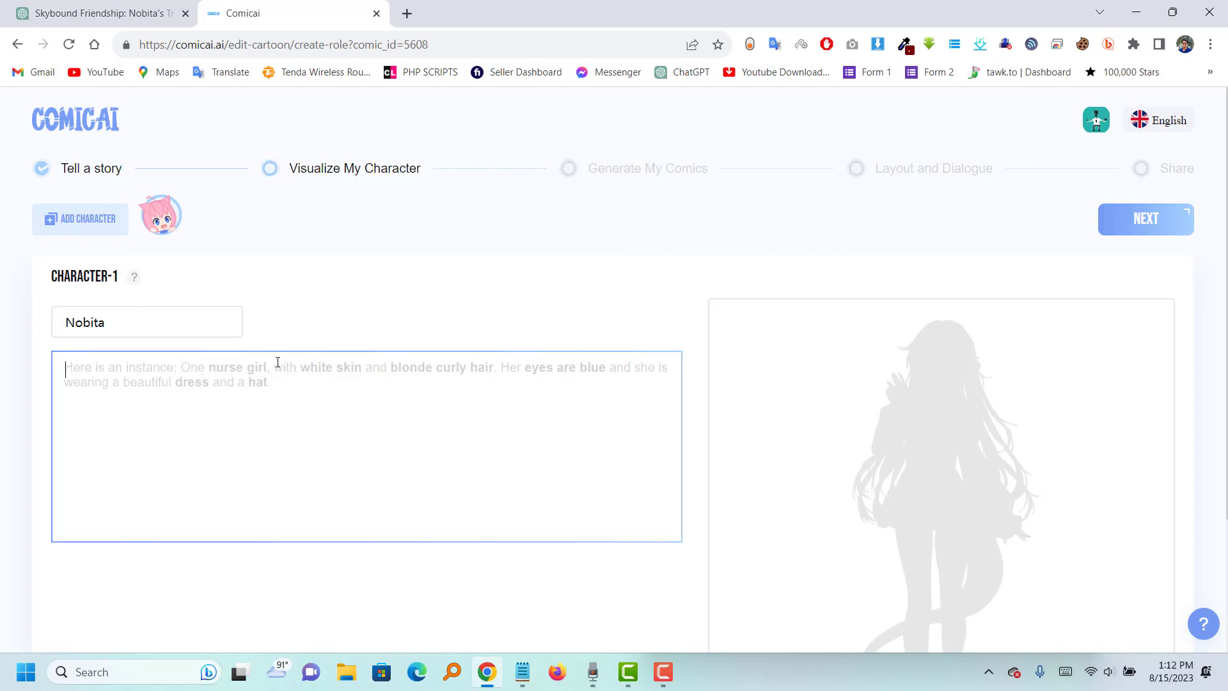
left_click(96, 13)
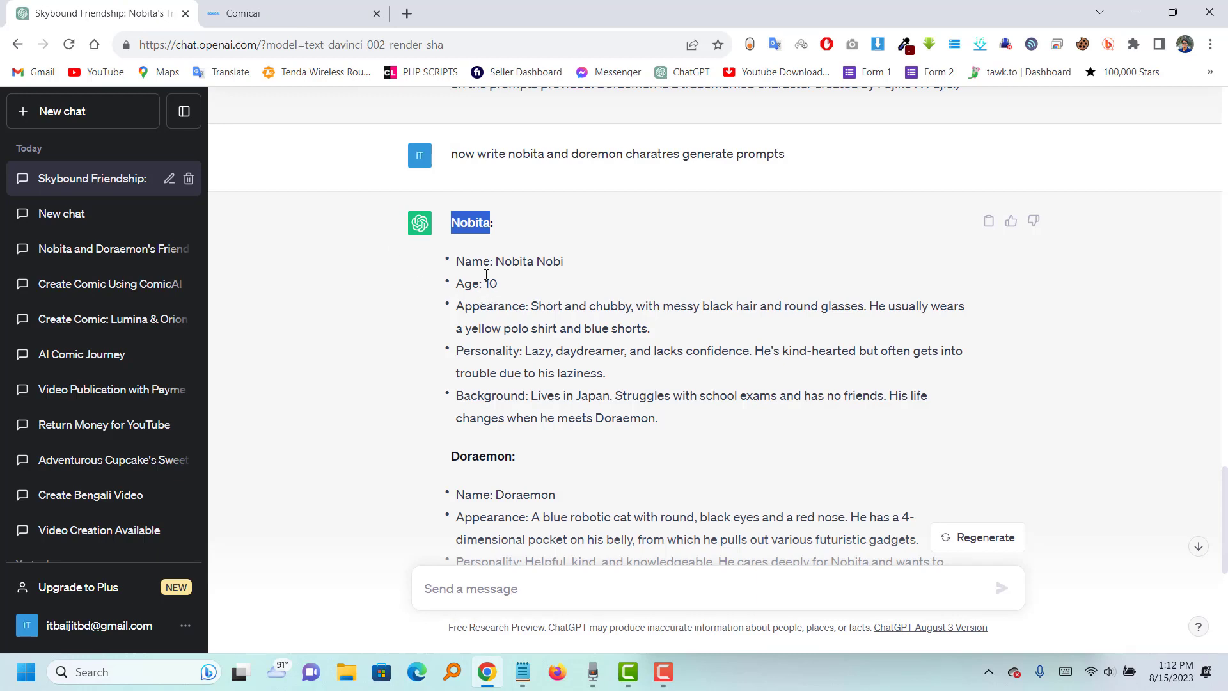
left_click_drag(457, 259, 660, 419)
right_click(509, 316)
left_click(548, 326)
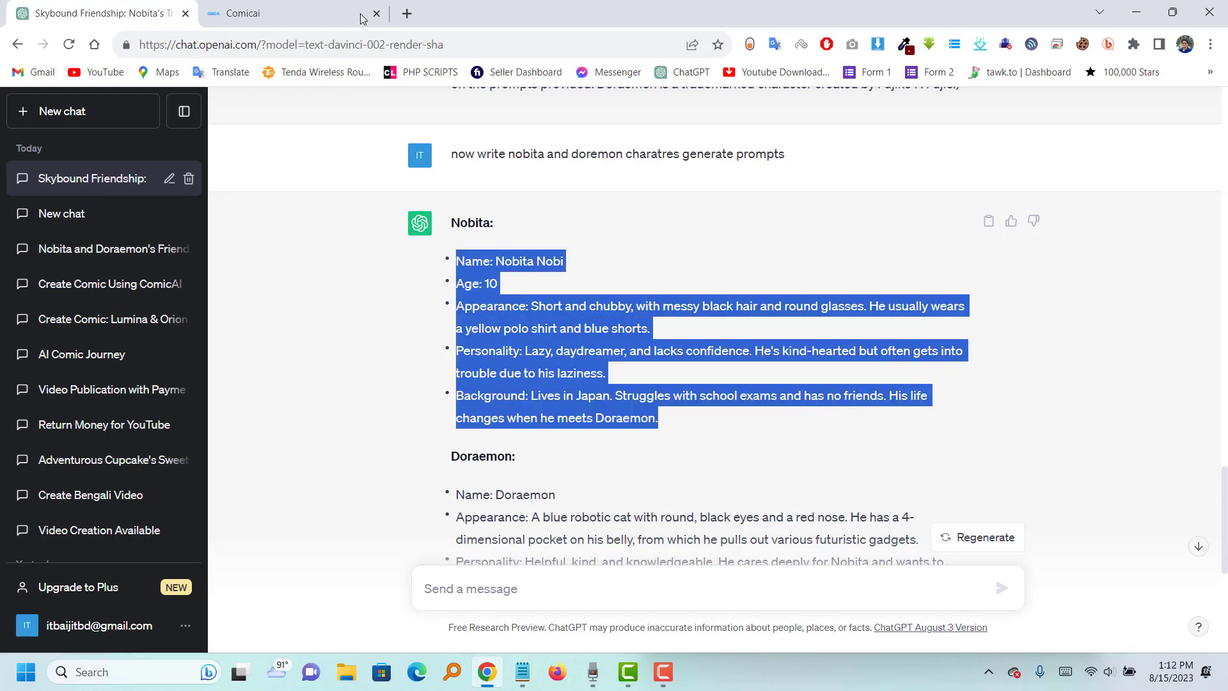
left_click(307, 13)
right_click(178, 403)
left_click(229, 233)
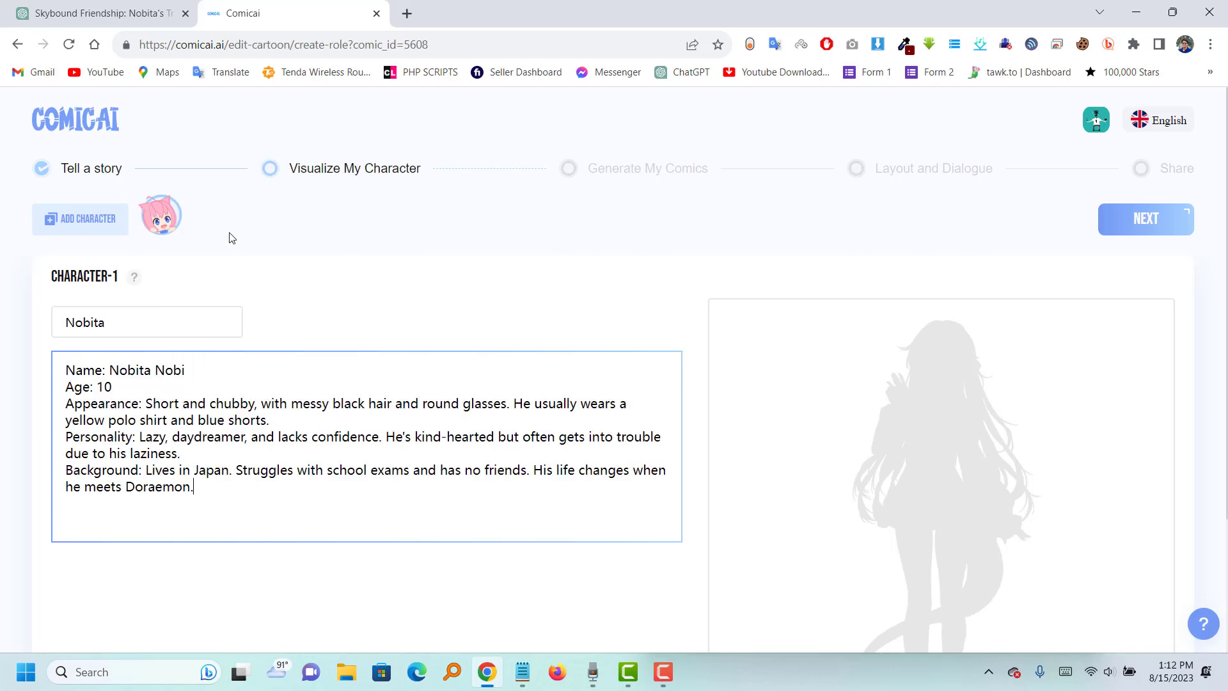
Generate the Character-1 image from Nobita's description and view the result.
scroll(380, 354, "down", 2)
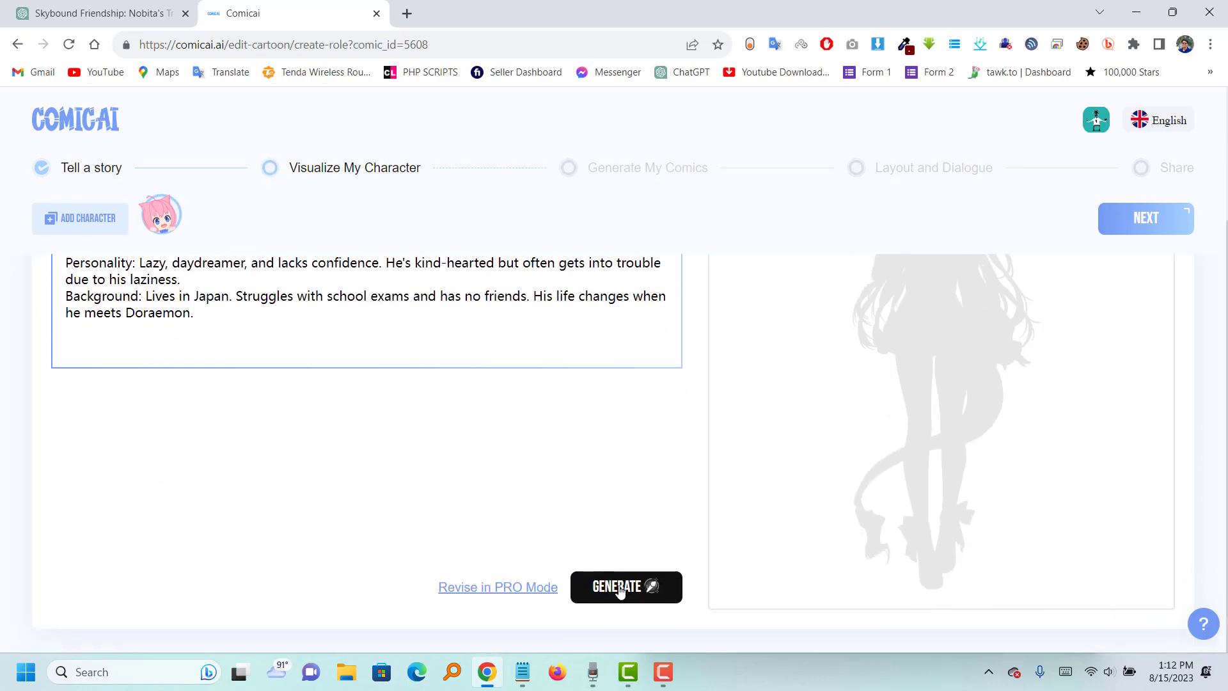
left_click(627, 594)
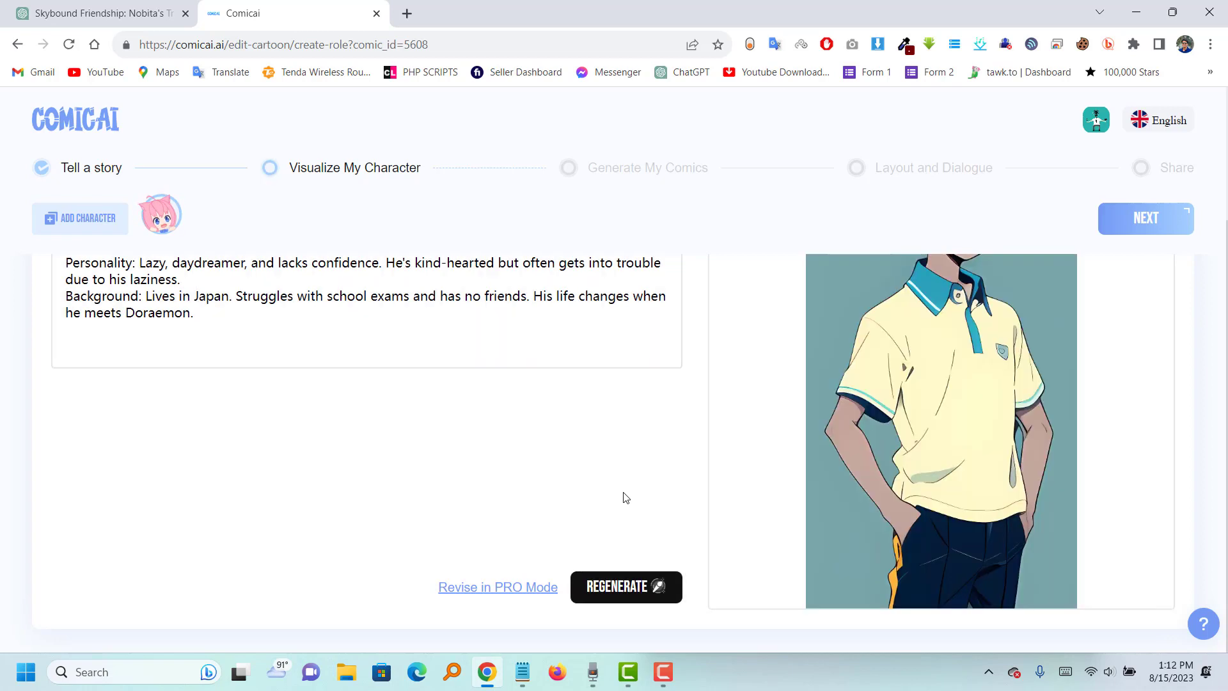
scroll(915, 474, "up", 3)
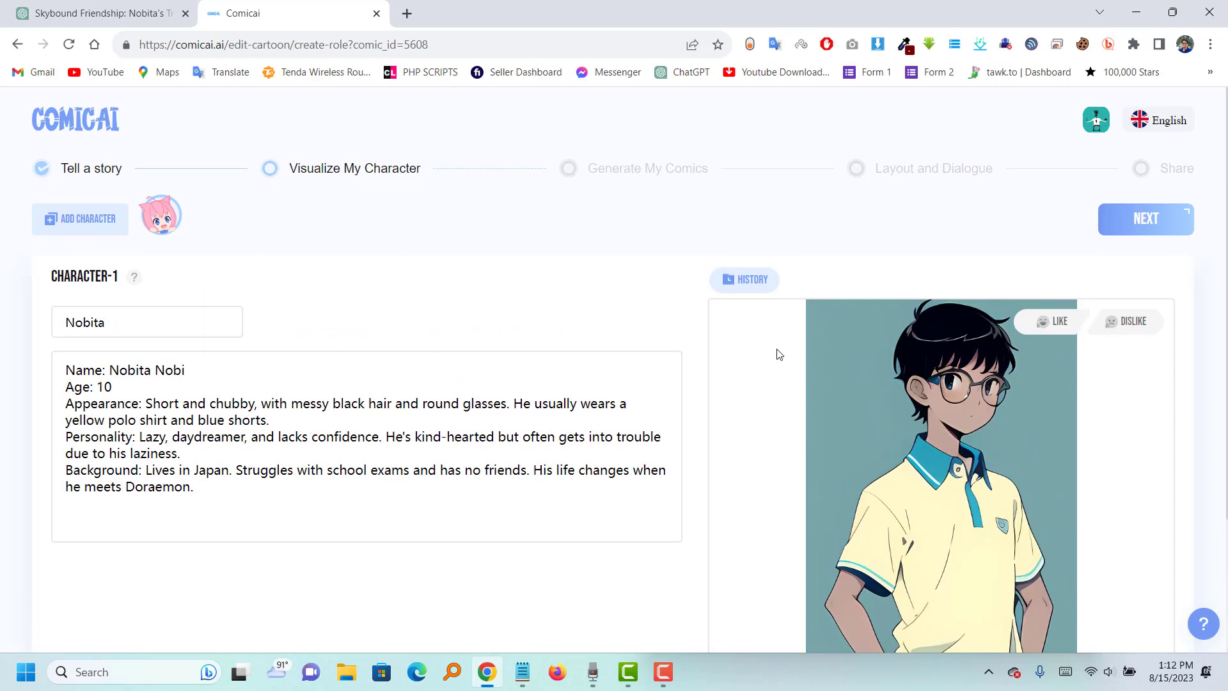
Add a second character in Comicai and name it Doraemon, copying the name from the ChatGPT character prompts.
left_click(101, 227)
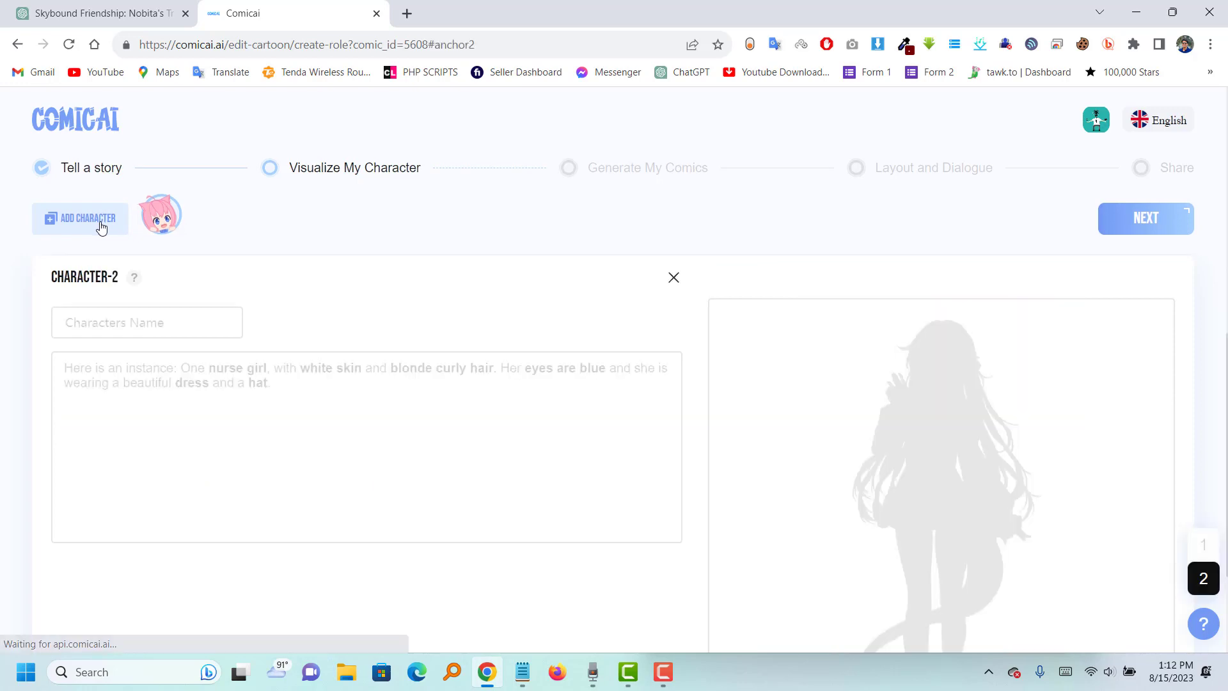
left_click(92, 323)
key("ctrl+Tab")
scroll(472, 332, "down", 2)
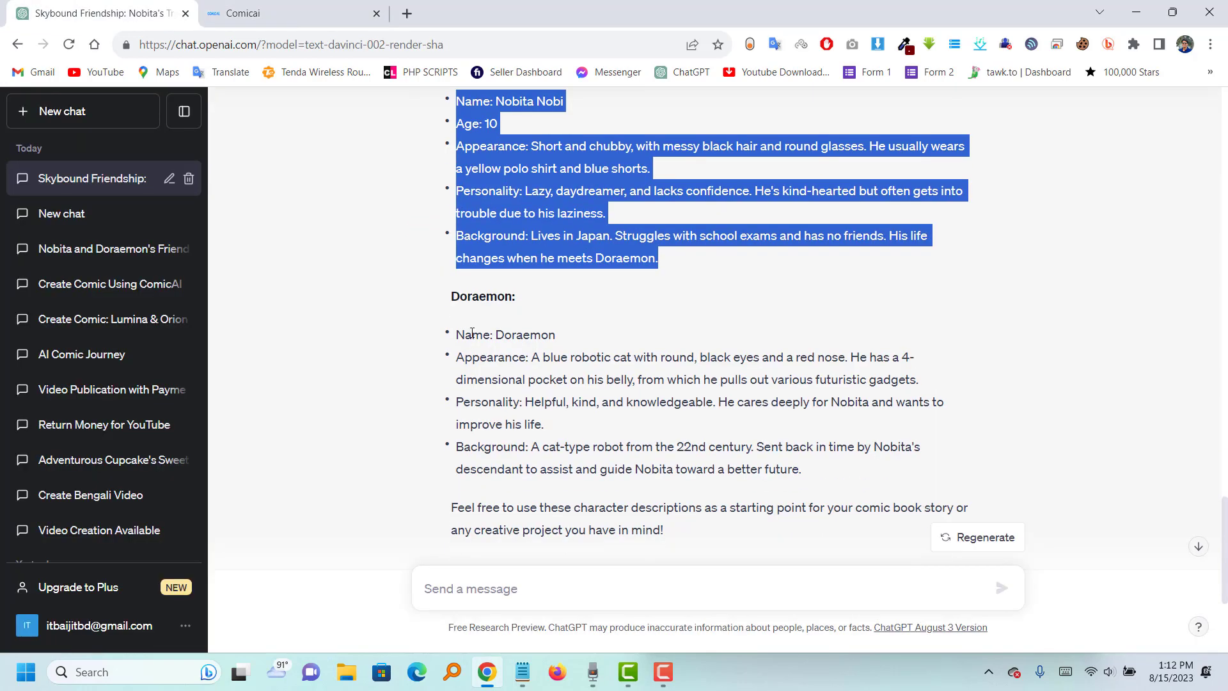
left_click_drag(446, 298, 512, 297)
right_click(496, 301)
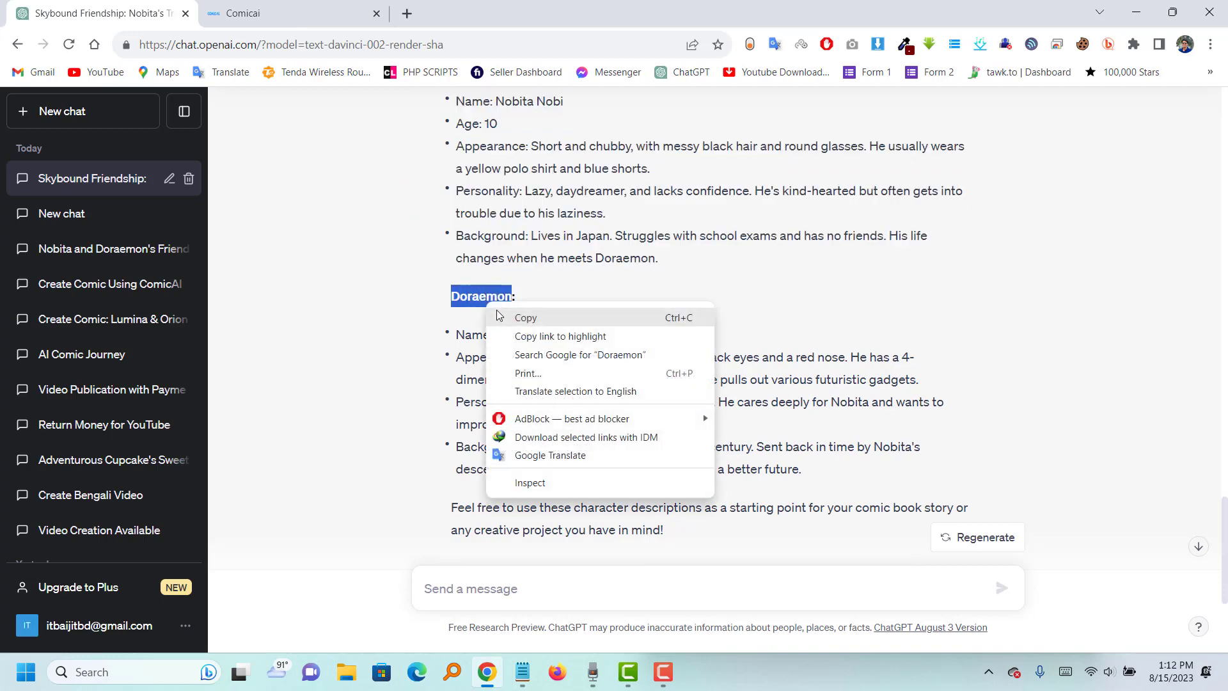
left_click(514, 316)
left_click(287, 13)
right_click(131, 326)
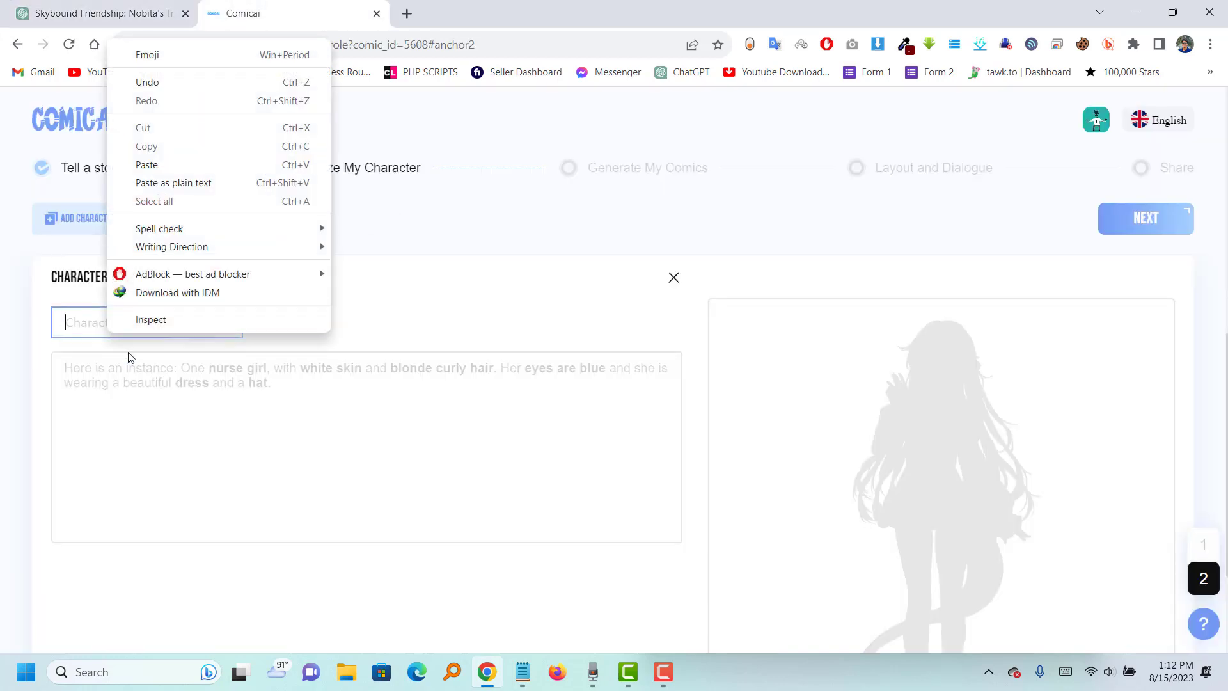
left_click(147, 164)
Copy Doraemon's full description, from name through background, from ChatGPT into the Character-2 description in Comicai.
left_click(159, 362)
key("ctrl+Tab")
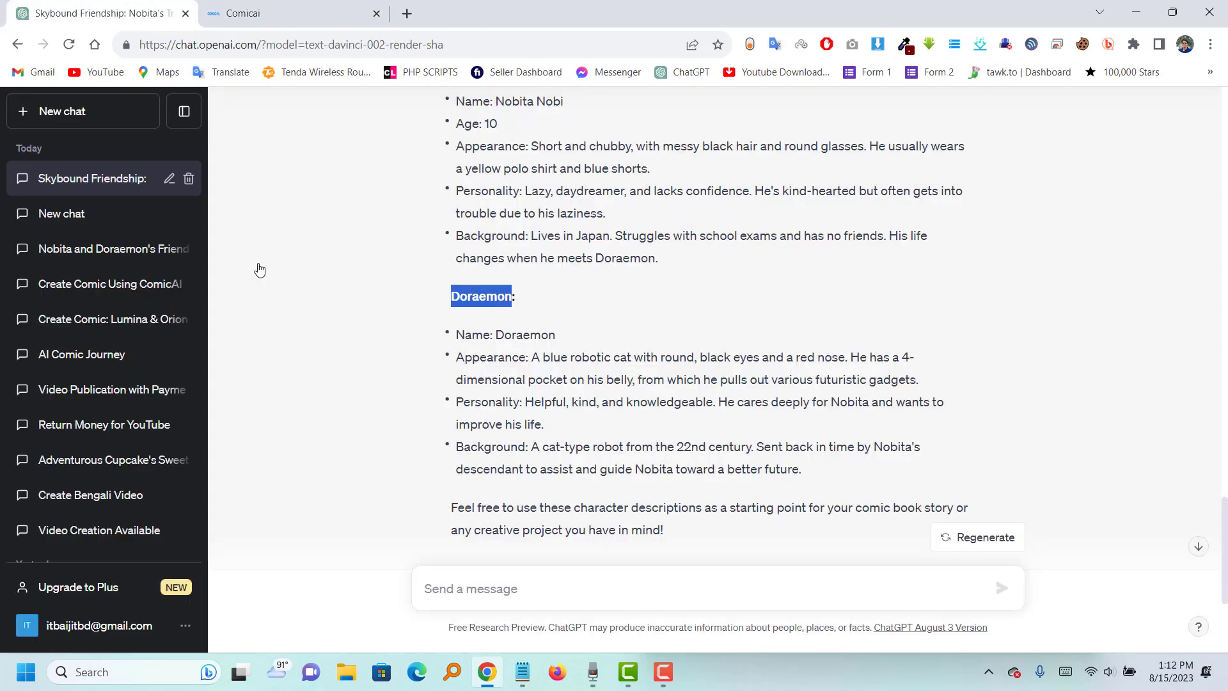
left_click_drag(451, 336, 818, 392)
right_click(537, 307)
left_click(544, 316)
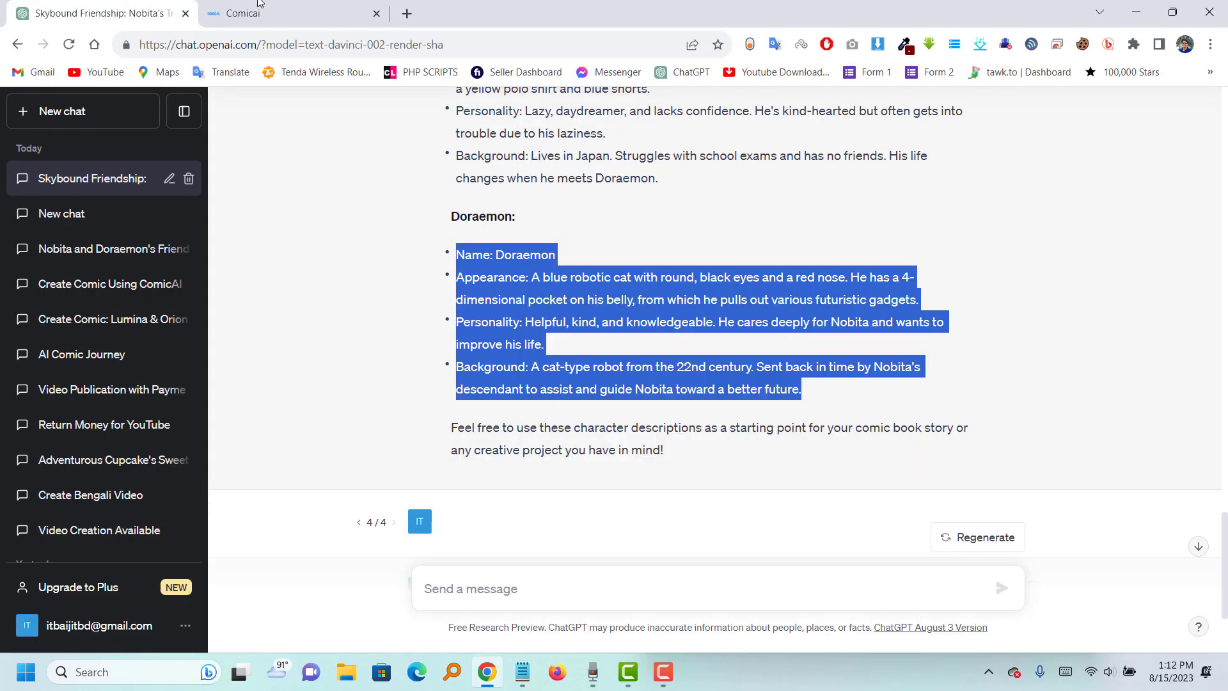
left_click(288, 13)
right_click(142, 396)
left_click(192, 223)
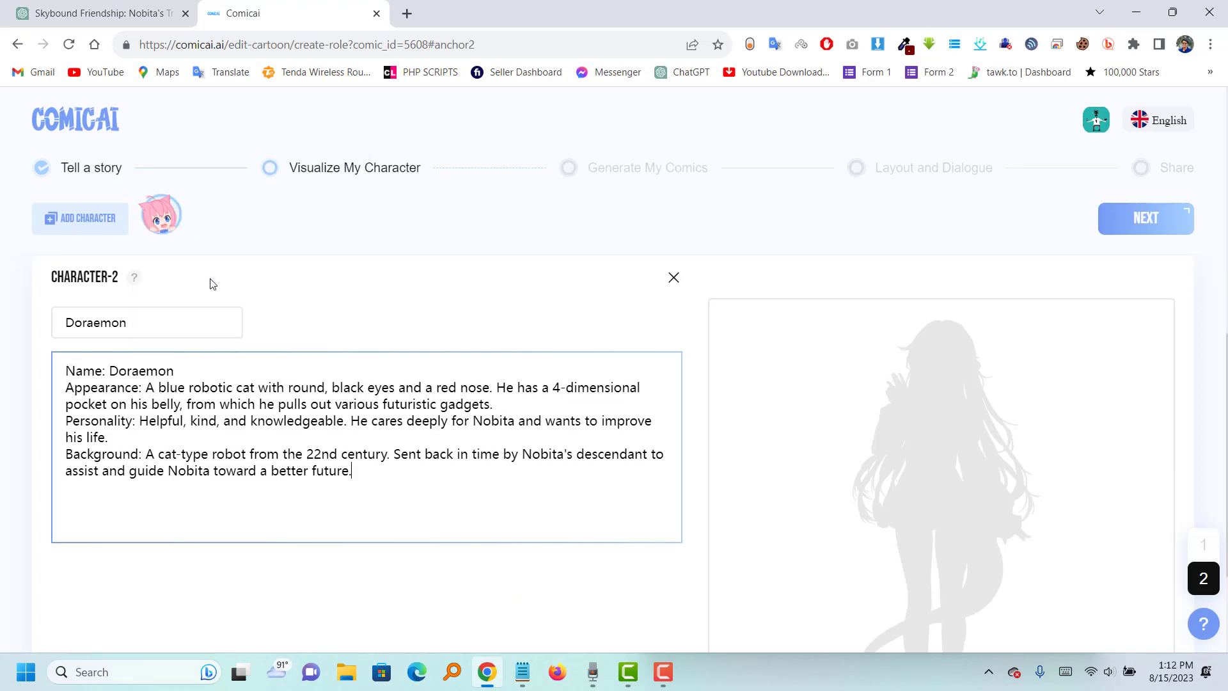
Generate the Character-2 image from Doraemon's description and look over both characters' images.
scroll(493, 496, "down", 3)
left_click(640, 588)
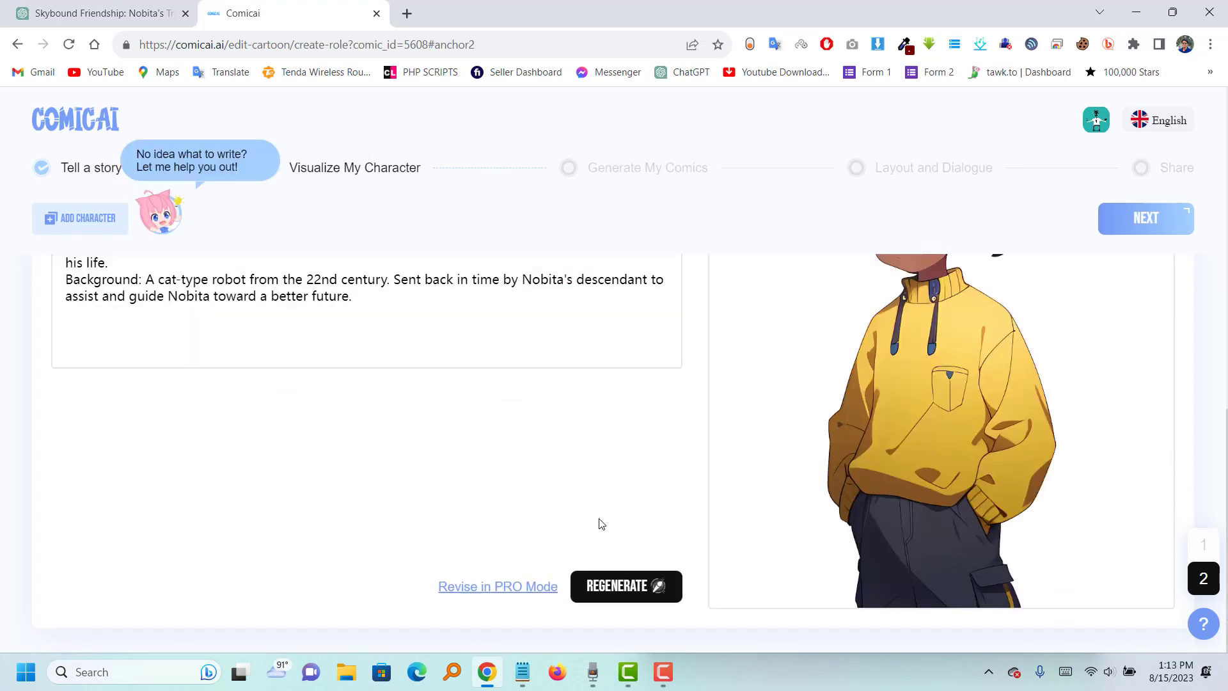
scroll(775, 494, "up", 4)
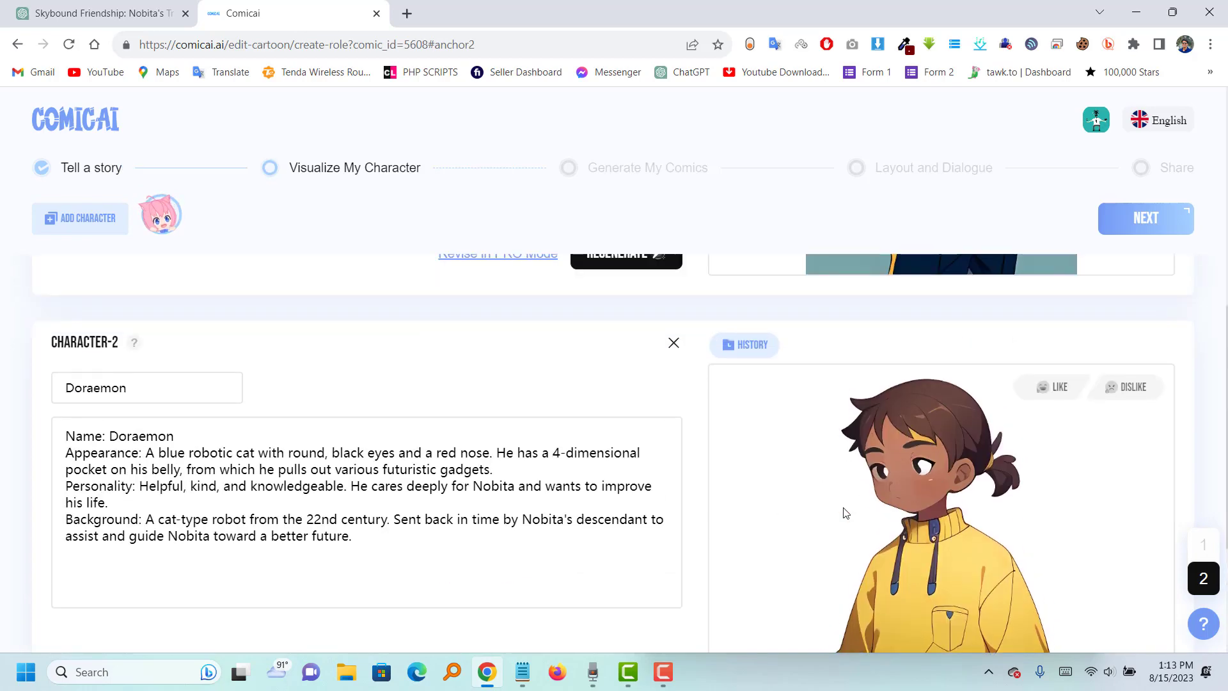
scroll(846, 506, "down", 4)
scroll(844, 505, "up", 7)
scroll(843, 504, "down", 3)
scroll(842, 502, "down", 4)
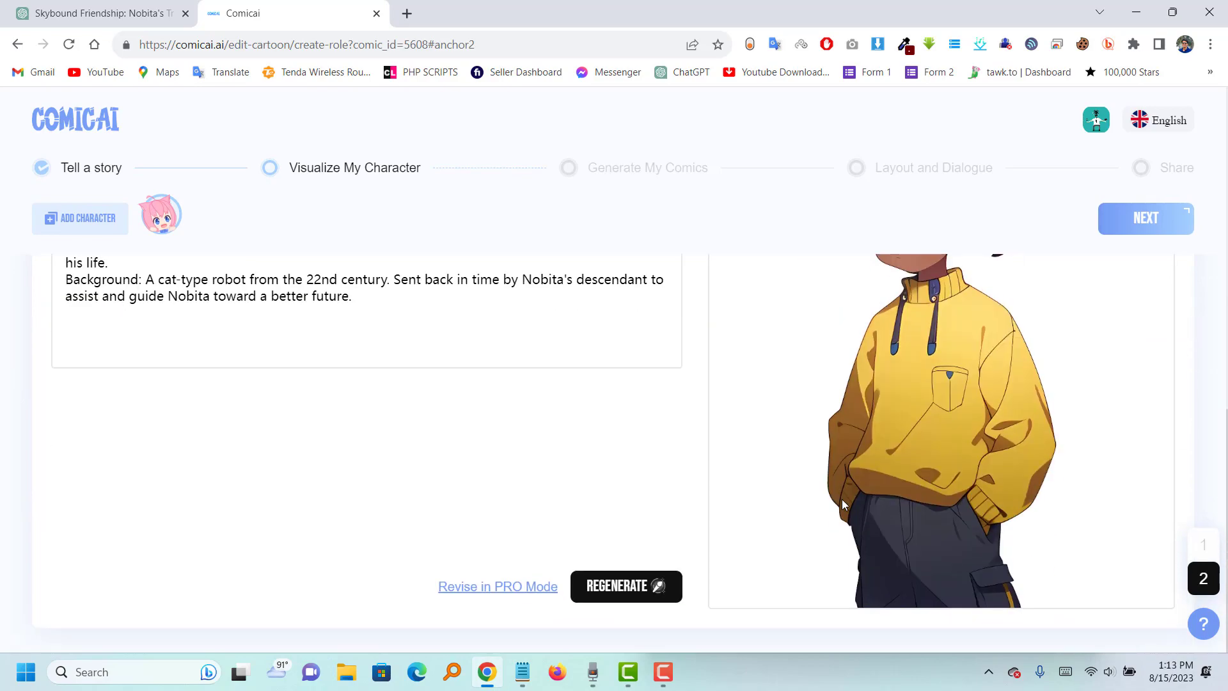
Review both character images, proceed to the comic generation stage and select Nobita as the character for Panel-1.
scroll(822, 384, "up", 12)
scroll(833, 452, "down", 4)
scroll(834, 453, "down", 8)
scroll(832, 465, "up", 5)
scroll(575, 486, "down", 5)
scroll(598, 467, "up", 12)
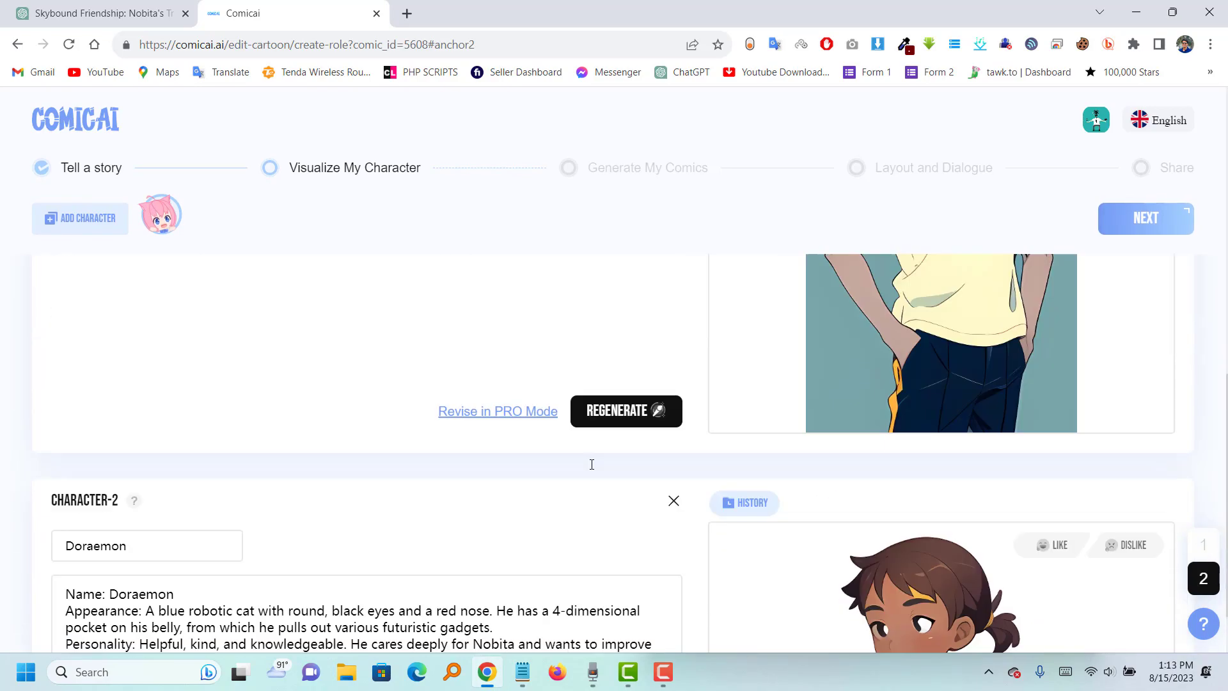
left_click(1169, 222)
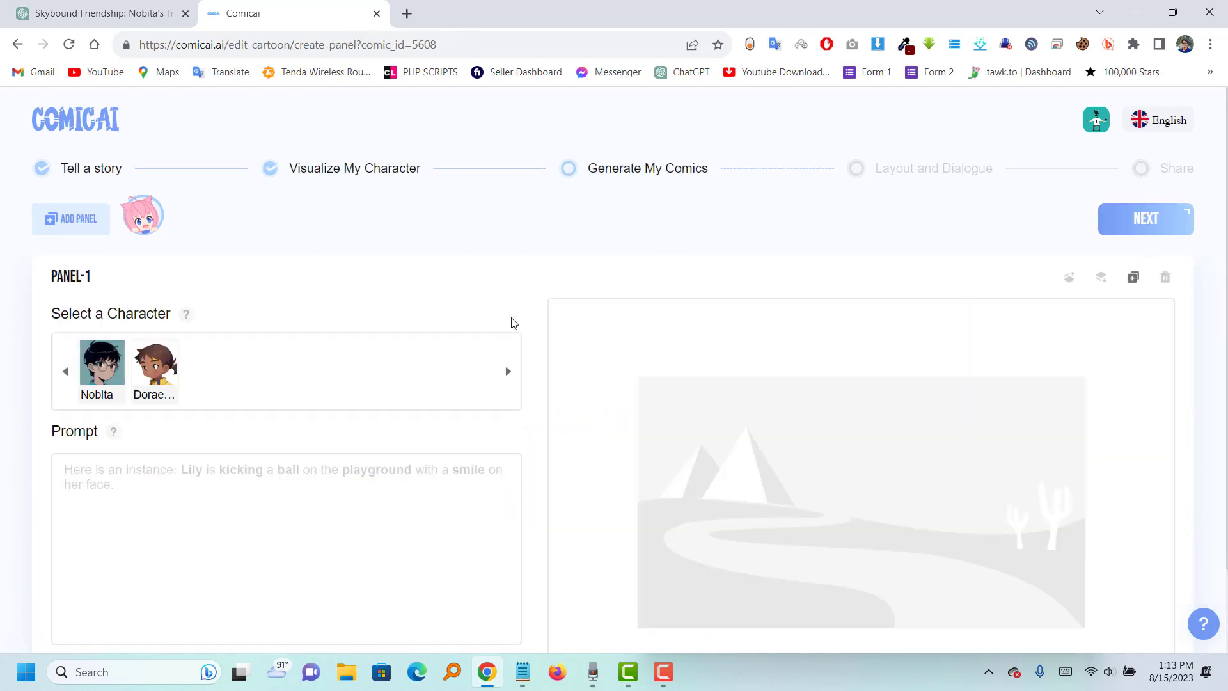
scroll(493, 327, "down", 2)
scroll(441, 371, "up", 2)
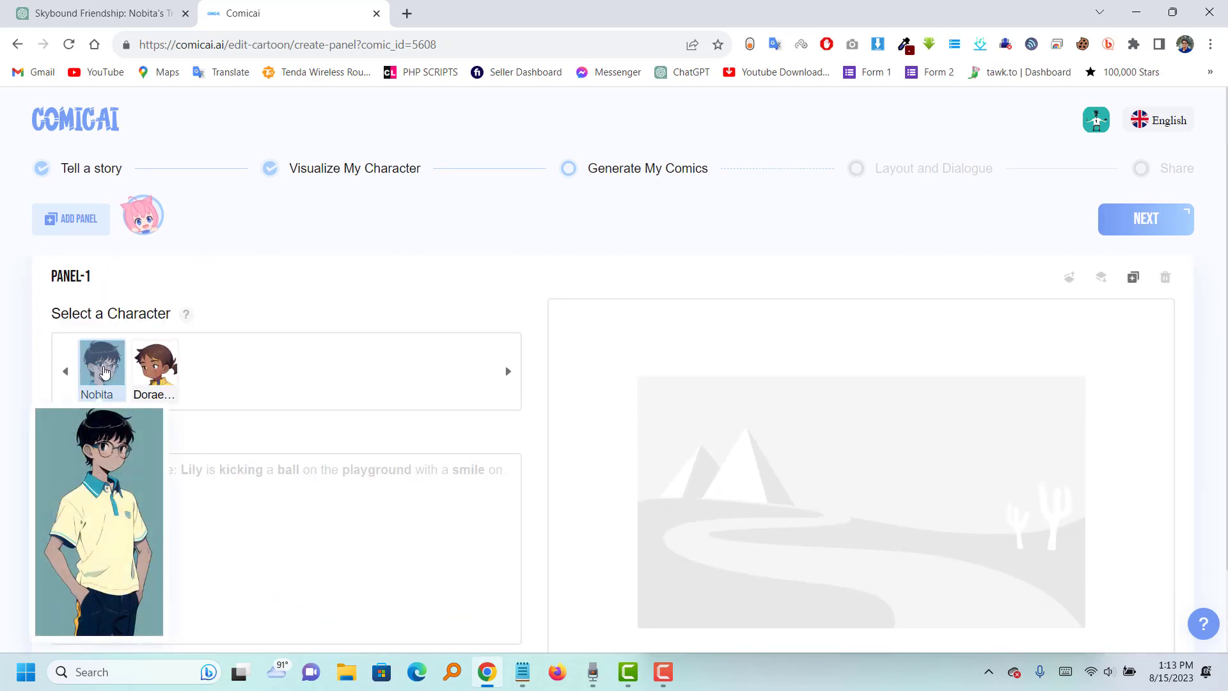
left_click(104, 371)
scroll(269, 403, "down", 2)
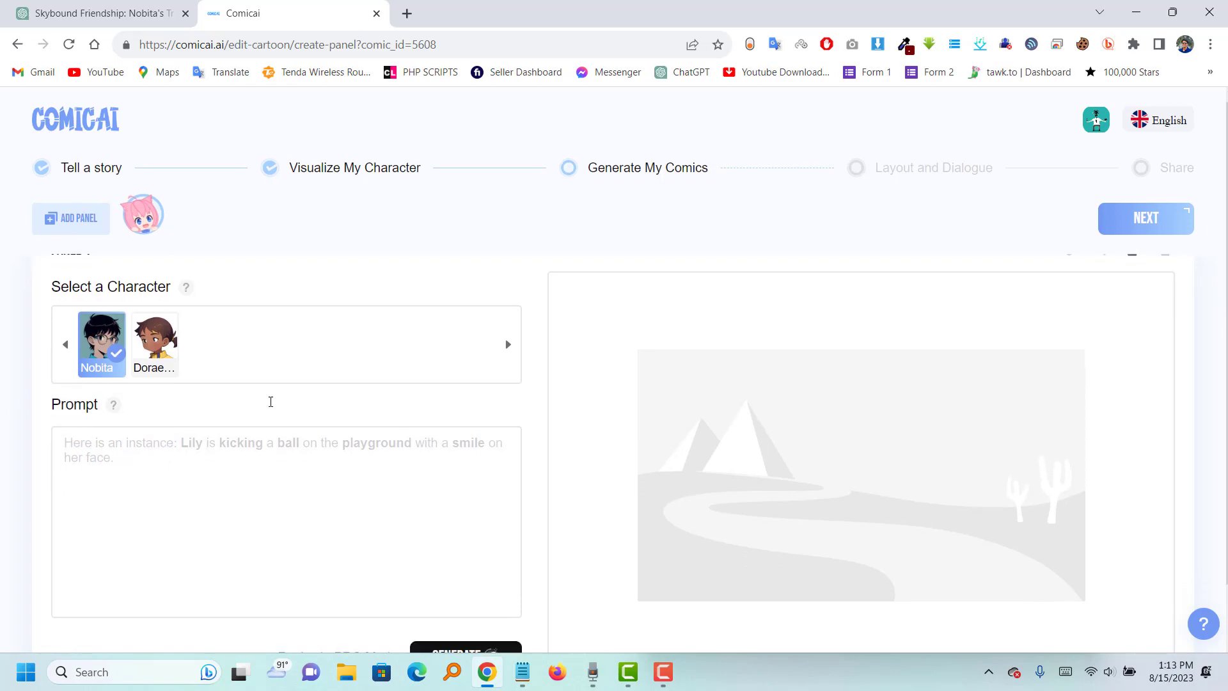
Copy the Panel 1 scene about Nobita's messy room, brackets included, from ChatGPT into the Panel-1 prompt in Comicai.
left_click(154, 393)
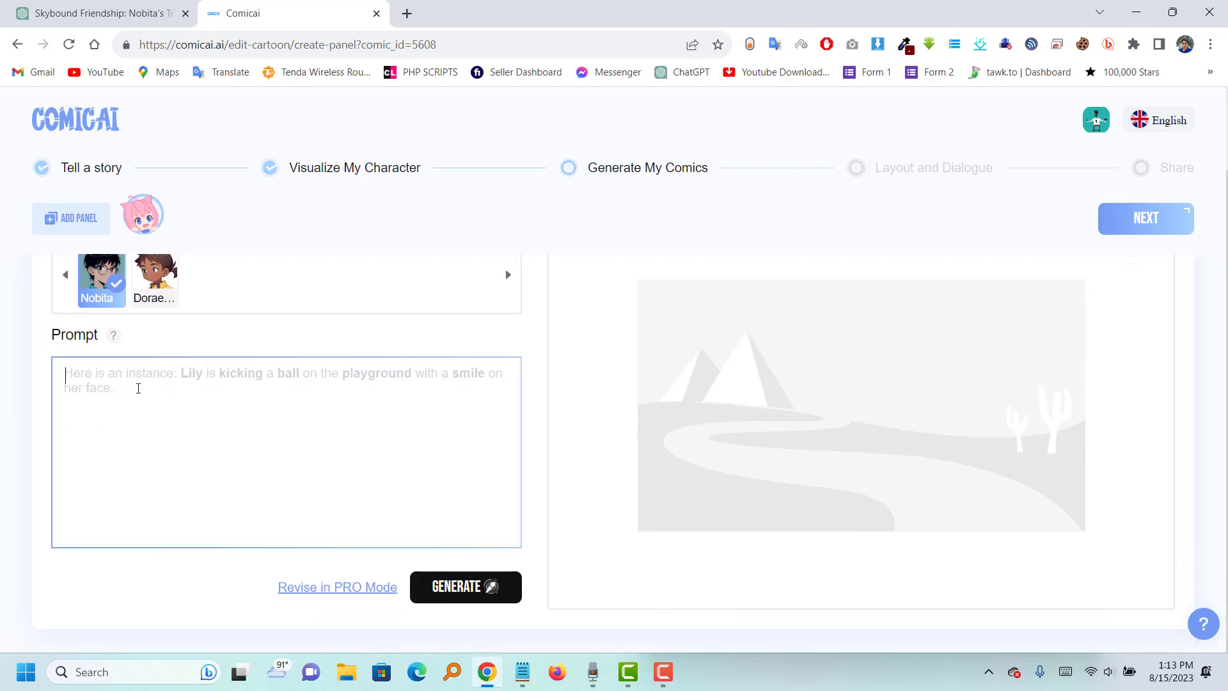
left_click(90, 13)
scroll(556, 339, "up", 10)
scroll(557, 339, "up", 15)
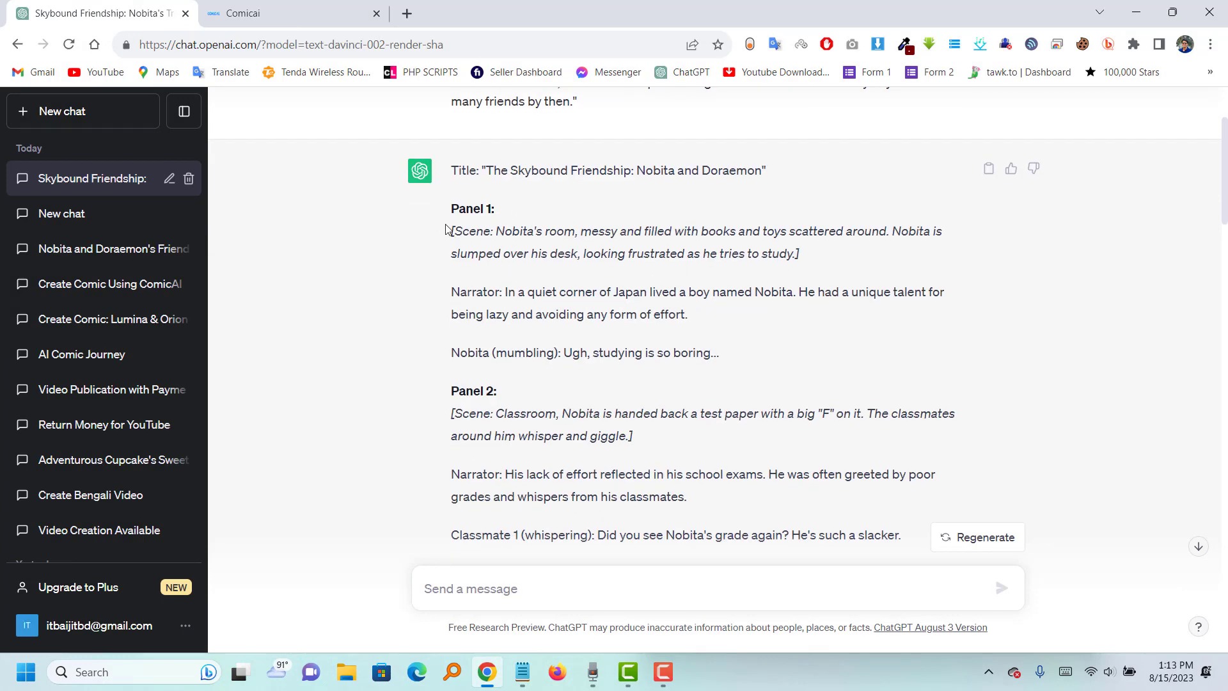
left_click_drag(453, 232, 827, 259)
right_click(738, 252)
left_click(750, 262)
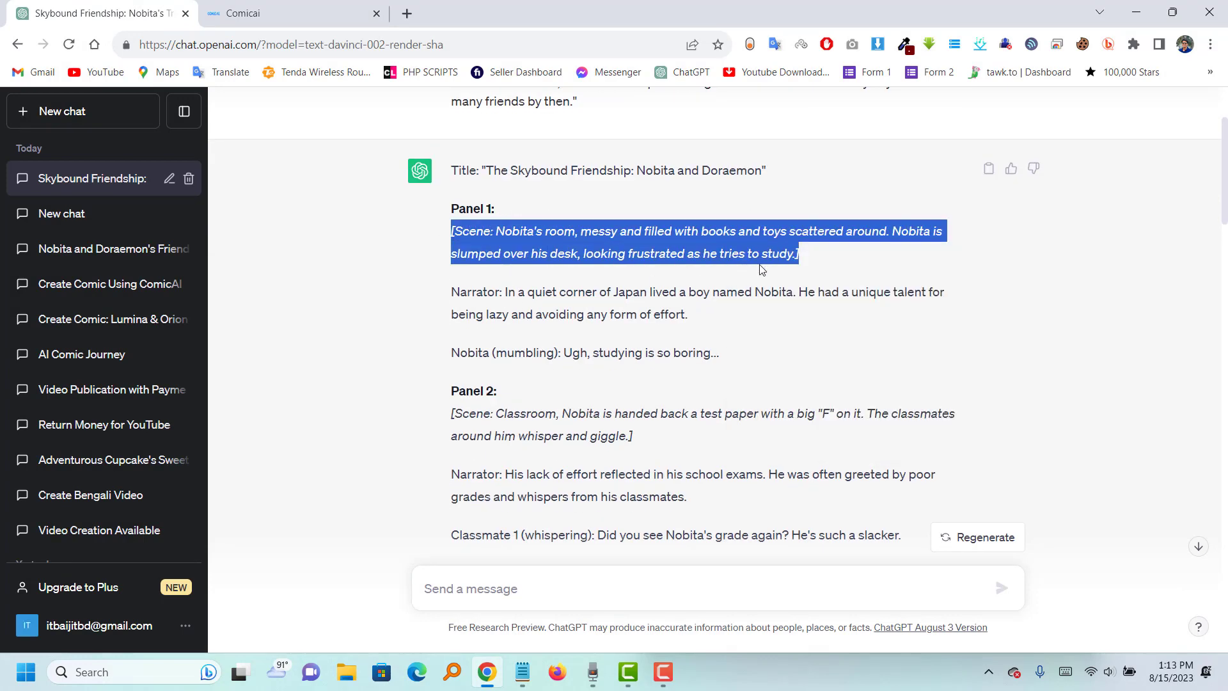
left_click(300, 12)
right_click(162, 417)
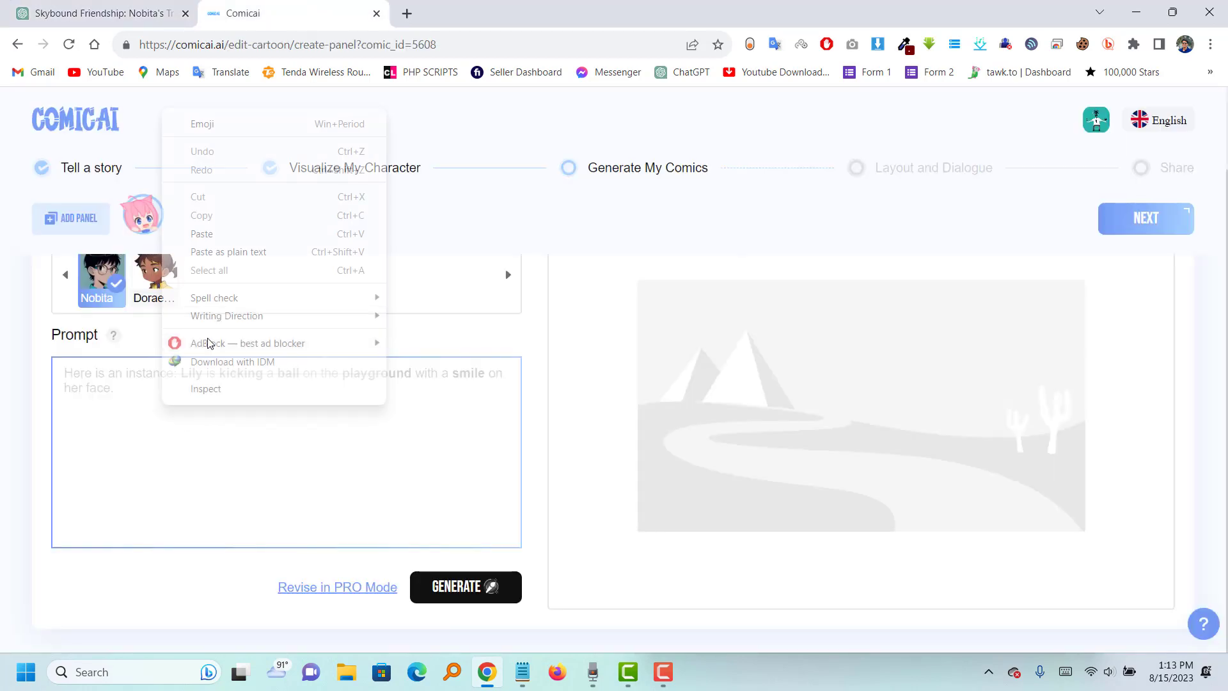
left_click(224, 236)
Generate the Panel-1 image from the messy room scene and view the result.
left_click(472, 585)
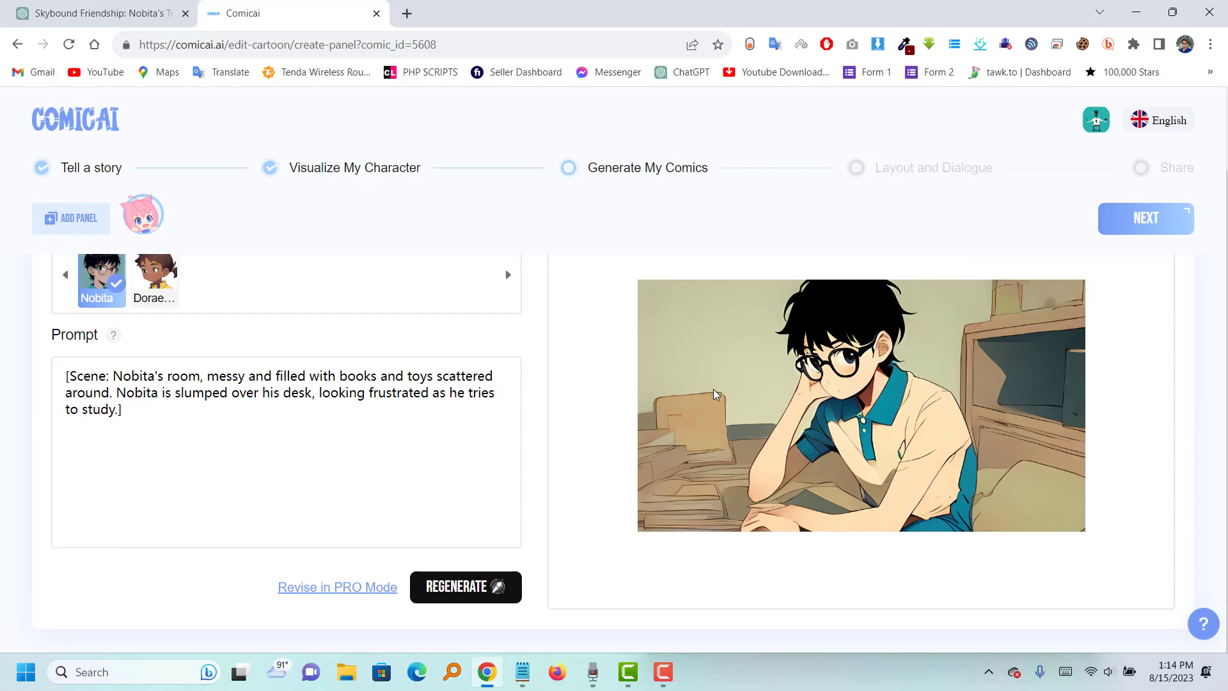
scroll(351, 362, "up", 2)
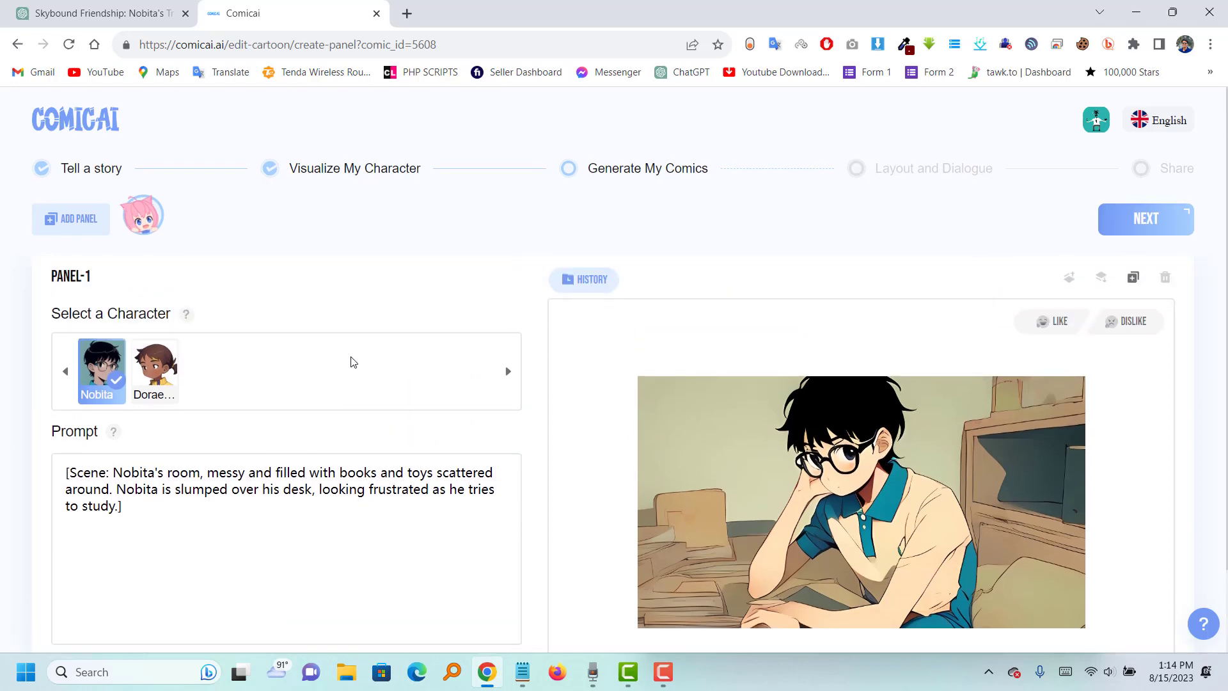
scroll(349, 361, "down", 1)
scroll(346, 362, "up", 1)
Add a second comic panel and select Doraemon as its character.
left_click(76, 220)
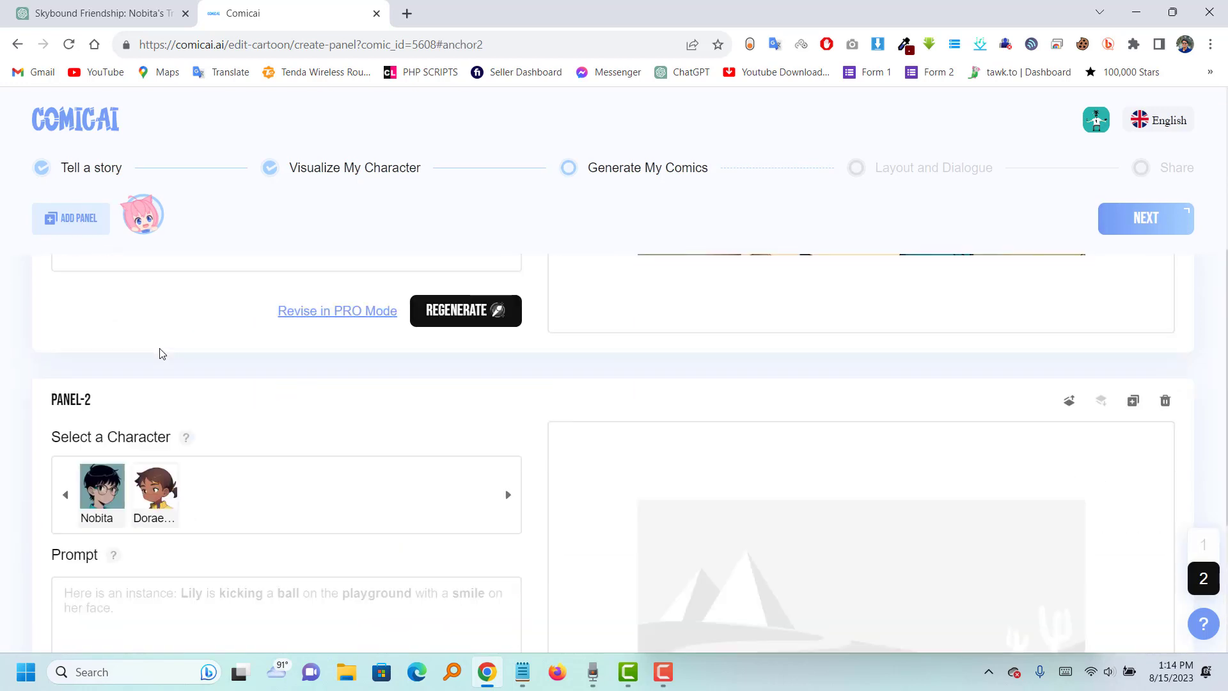
left_click(157, 351)
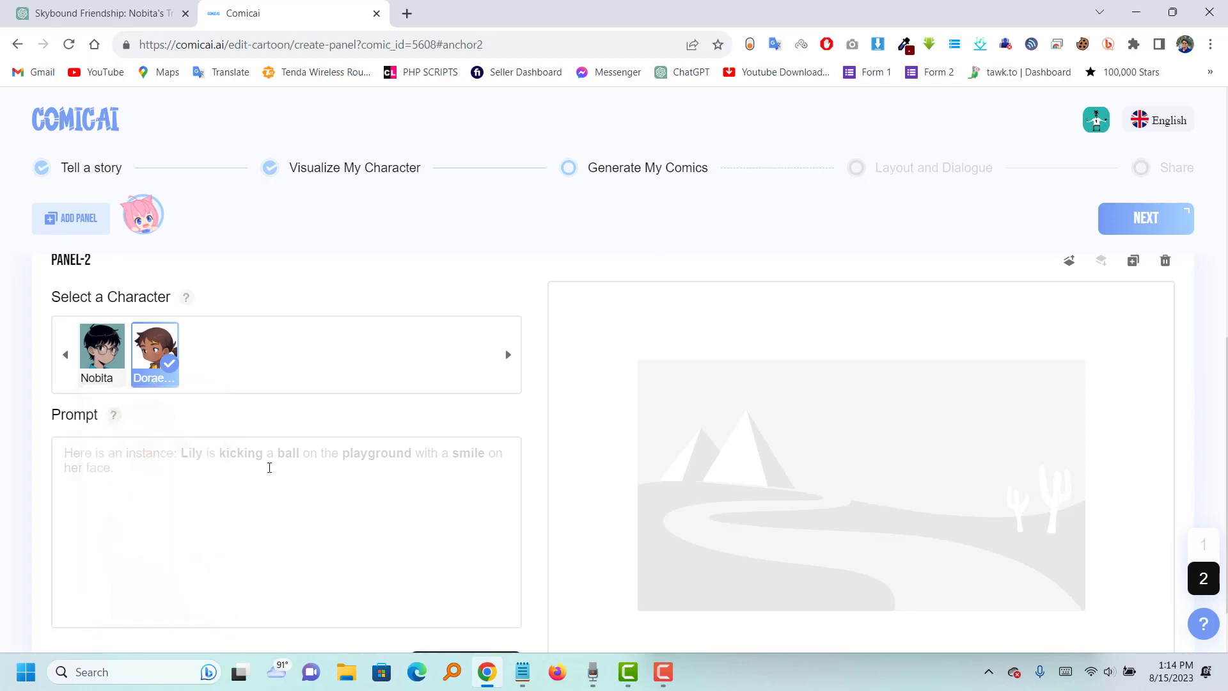
left_click(269, 466)
Switch Panel-2's character to Nobita and copy the Panel 2 classroom scene from ChatGPT into its prompt in Comicai.
left_click(3, 4)
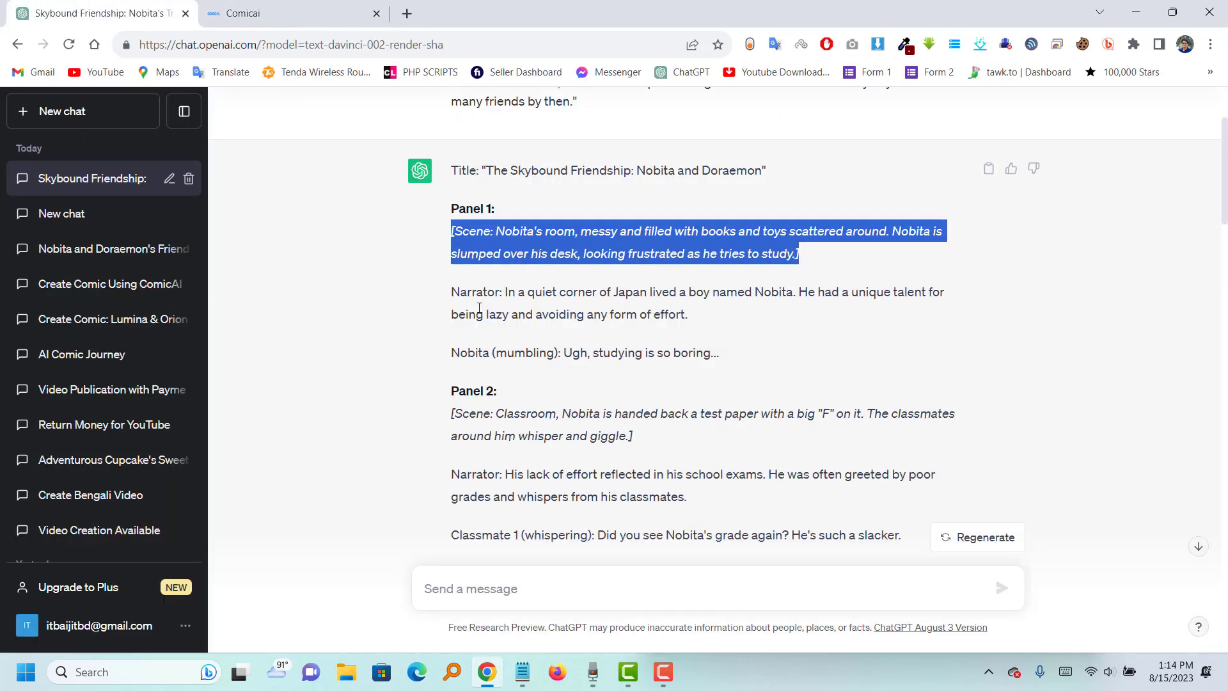
scroll(523, 337, "down", 1)
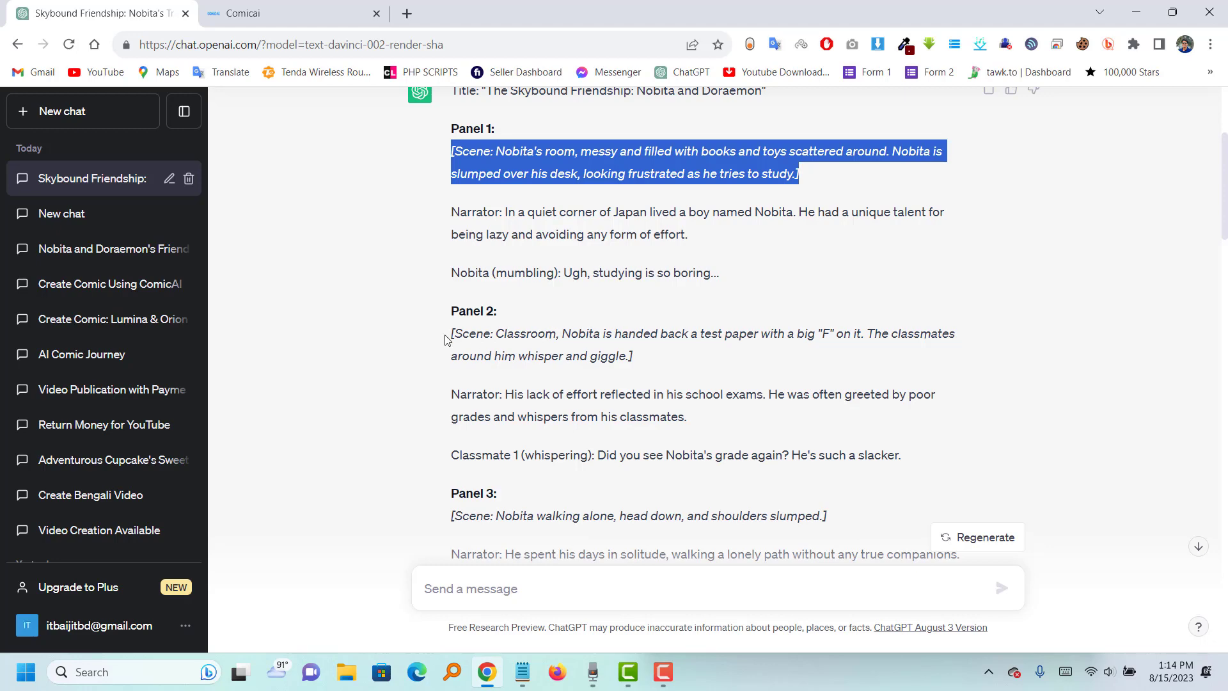
left_click_drag(446, 339, 669, 357)
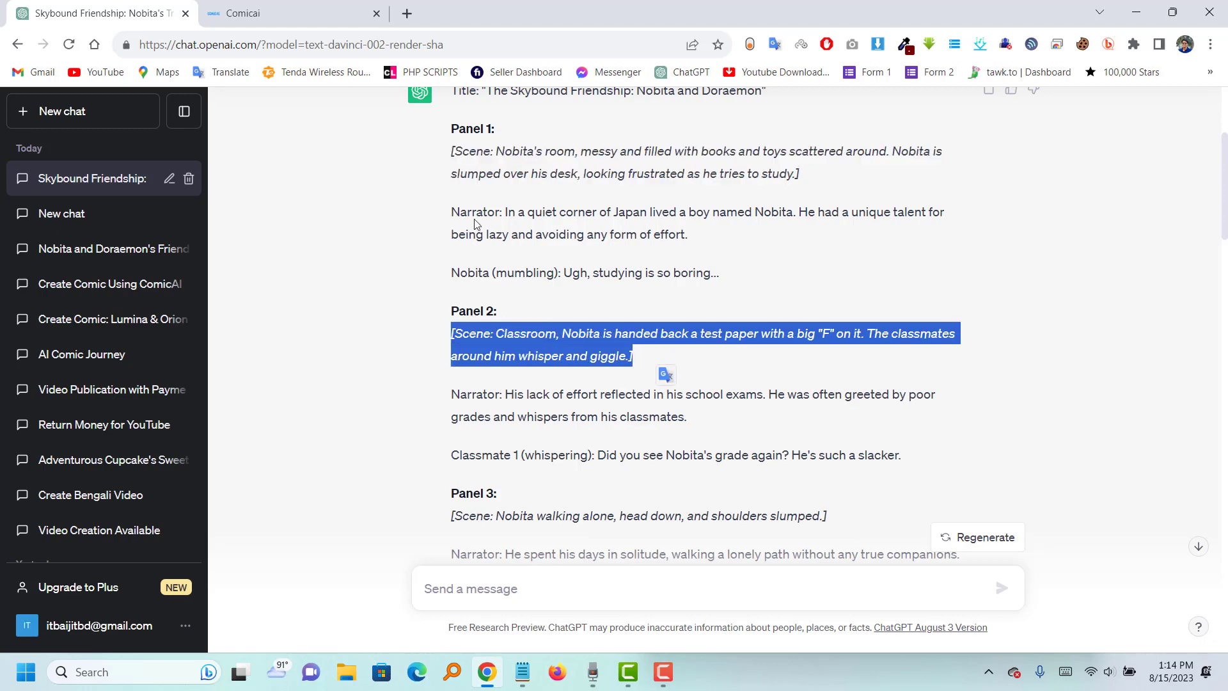
left_click(301, 13)
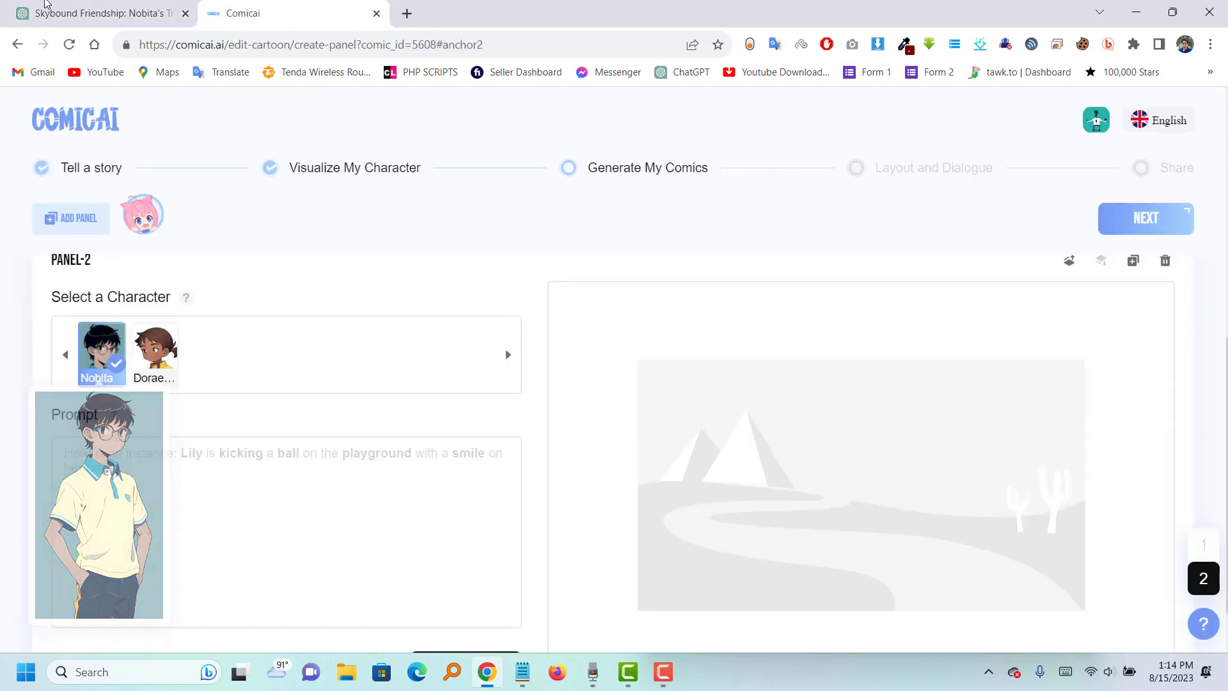
left_click(46, 5)
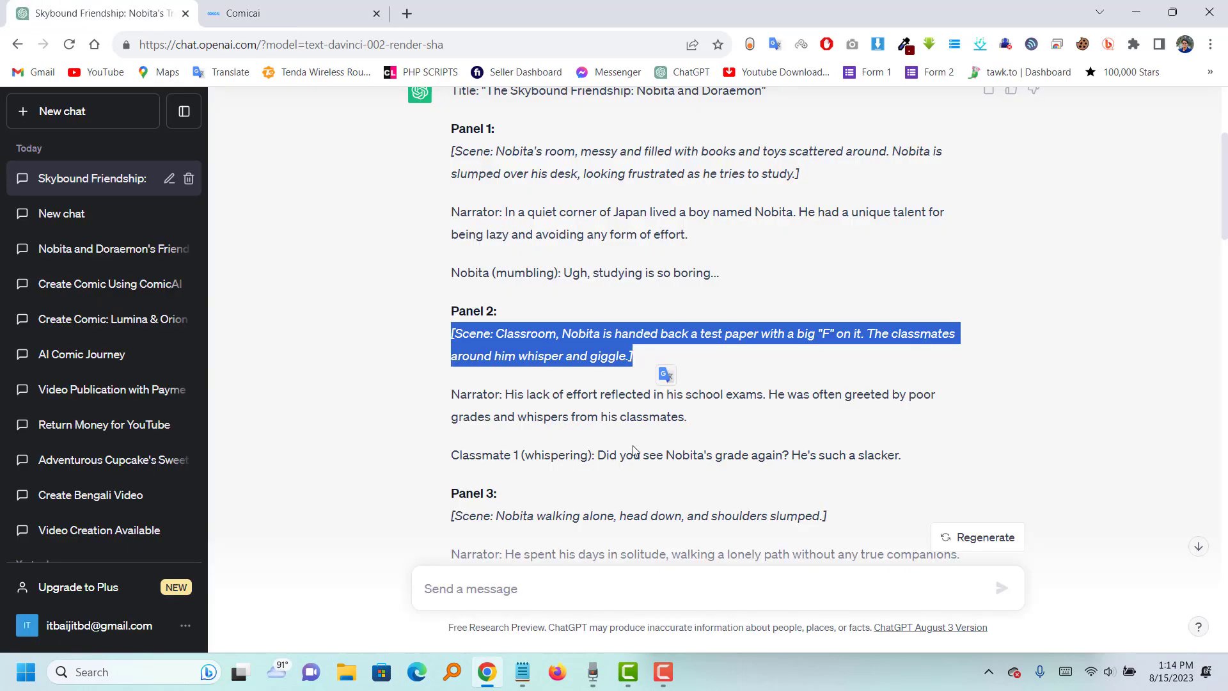
right_click(538, 349)
left_click(555, 359)
left_click(305, 8)
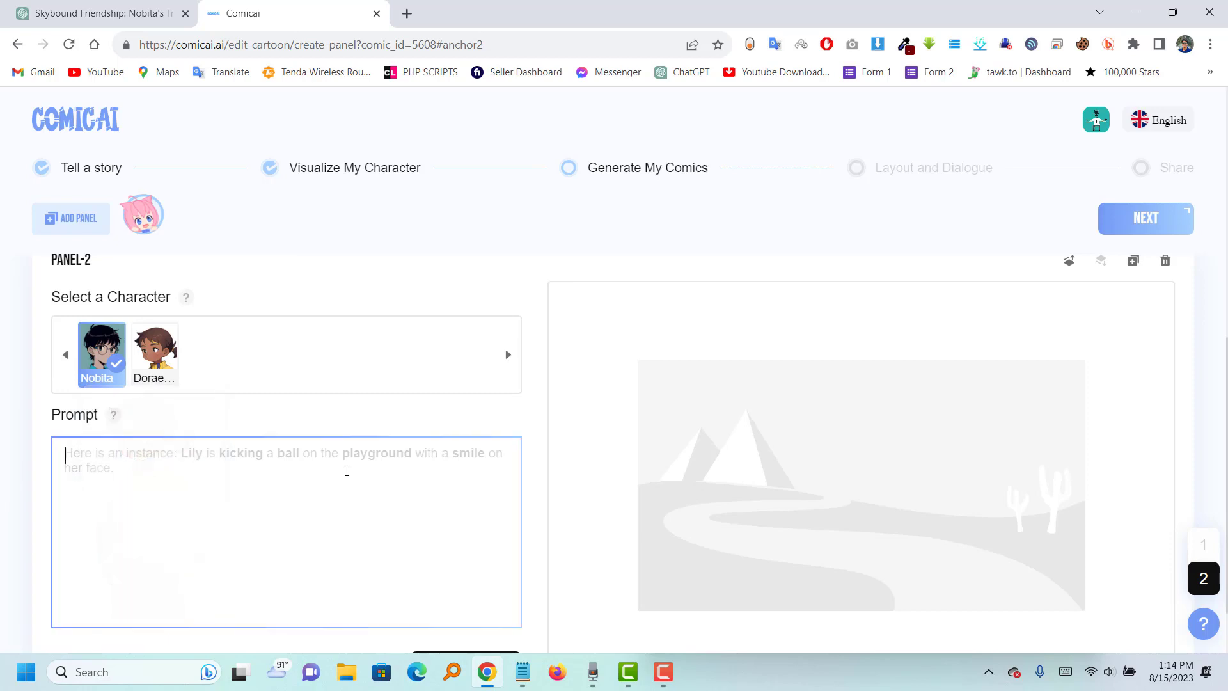
right_click(464, 469)
left_click(307, 302)
Generate the Panel-2 image from the classroom scene and view the result.
scroll(317, 505, "down", 1)
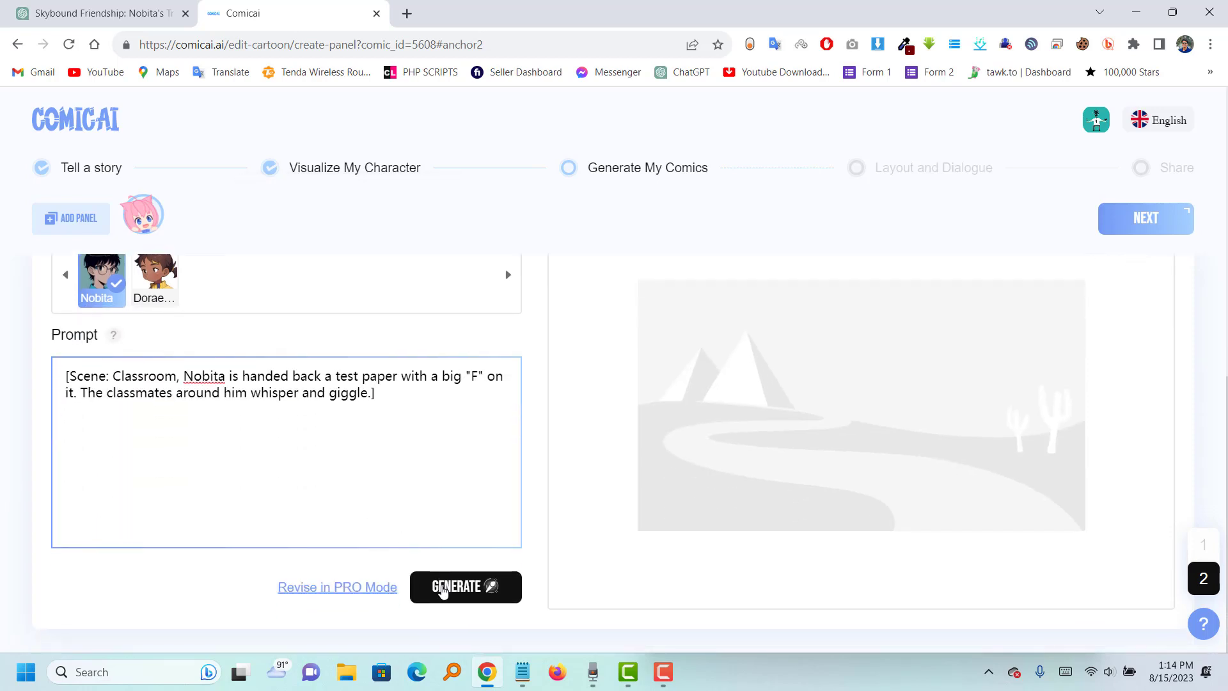
left_click(478, 585)
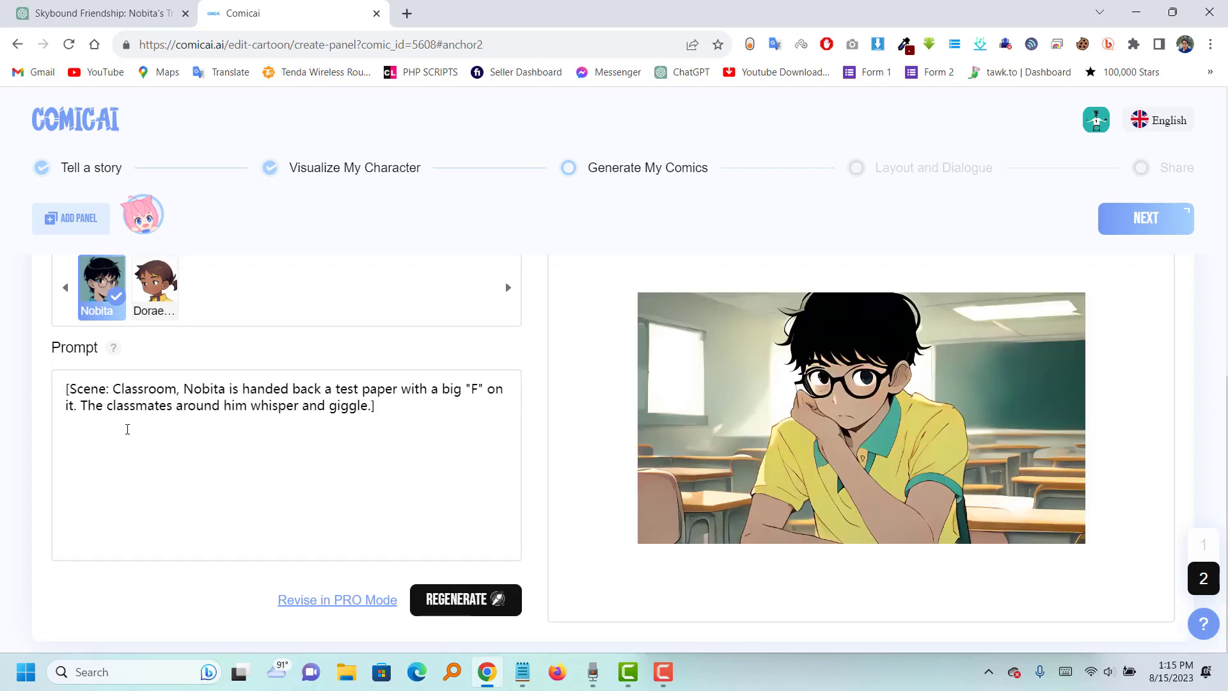
scroll(96, 351, "down", 3)
Add a third comic panel, check the upcoming scenes in ChatGPT, and select Doraemon as the character for Panel-3 in Comicai.
left_click(66, 232)
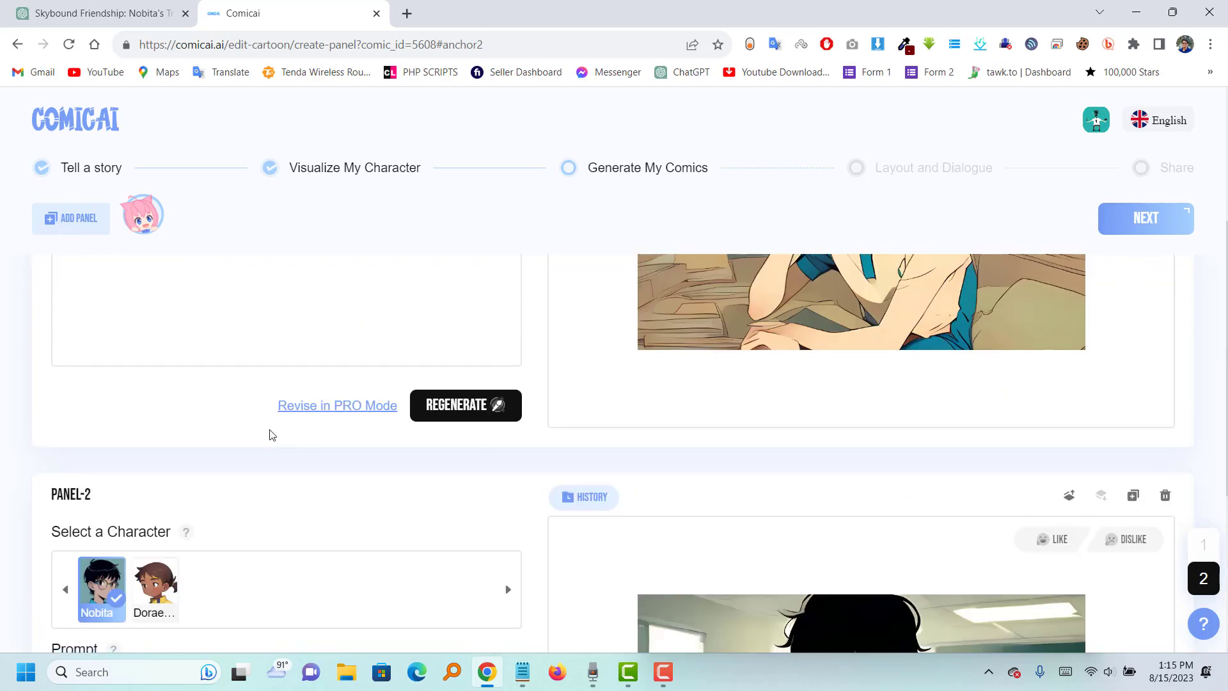
left_click(103, 13)
scroll(496, 407, "down", 2)
scroll(496, 407, "down", 1)
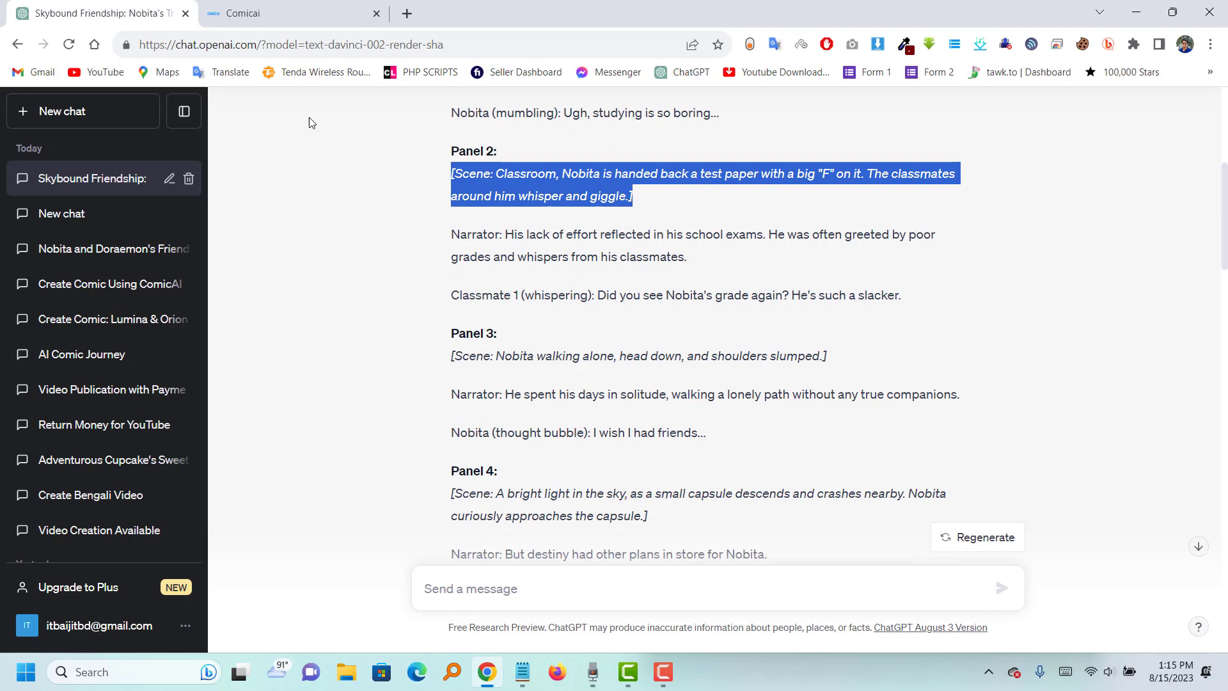
left_click(241, 12)
scroll(145, 424, "down", 1)
scroll(145, 422, "up", 2)
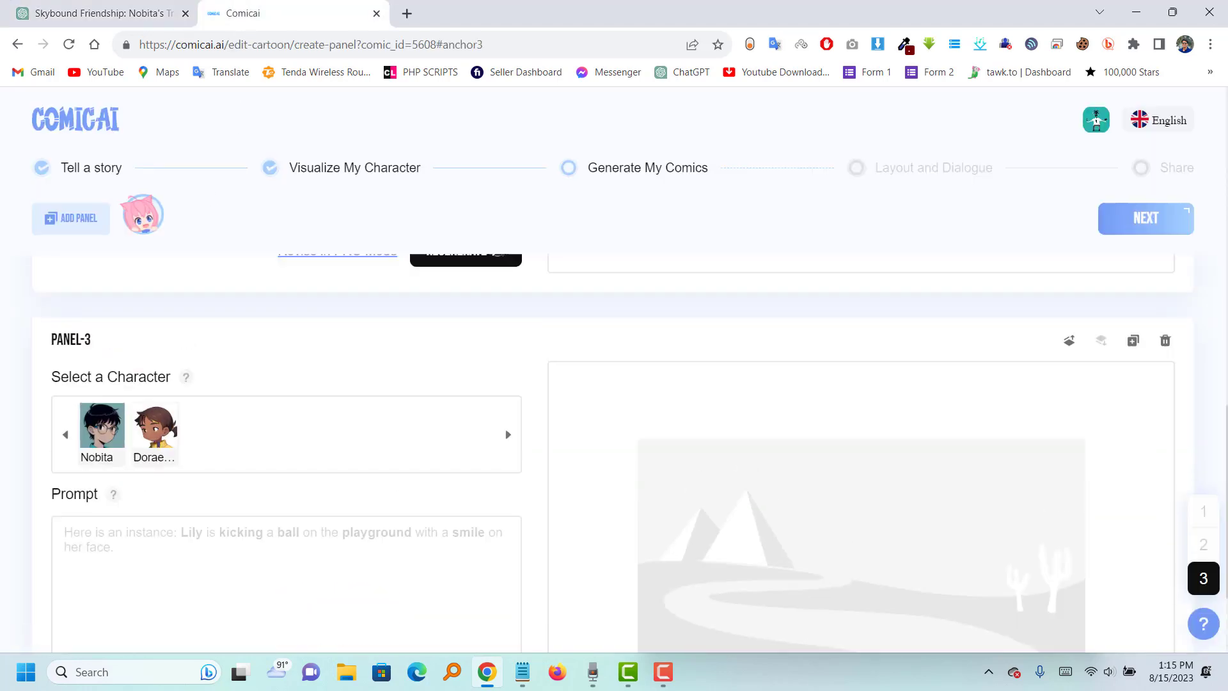
scroll(143, 403, "down", 3)
left_click(143, 358)
scroll(185, 410, "up", 1)
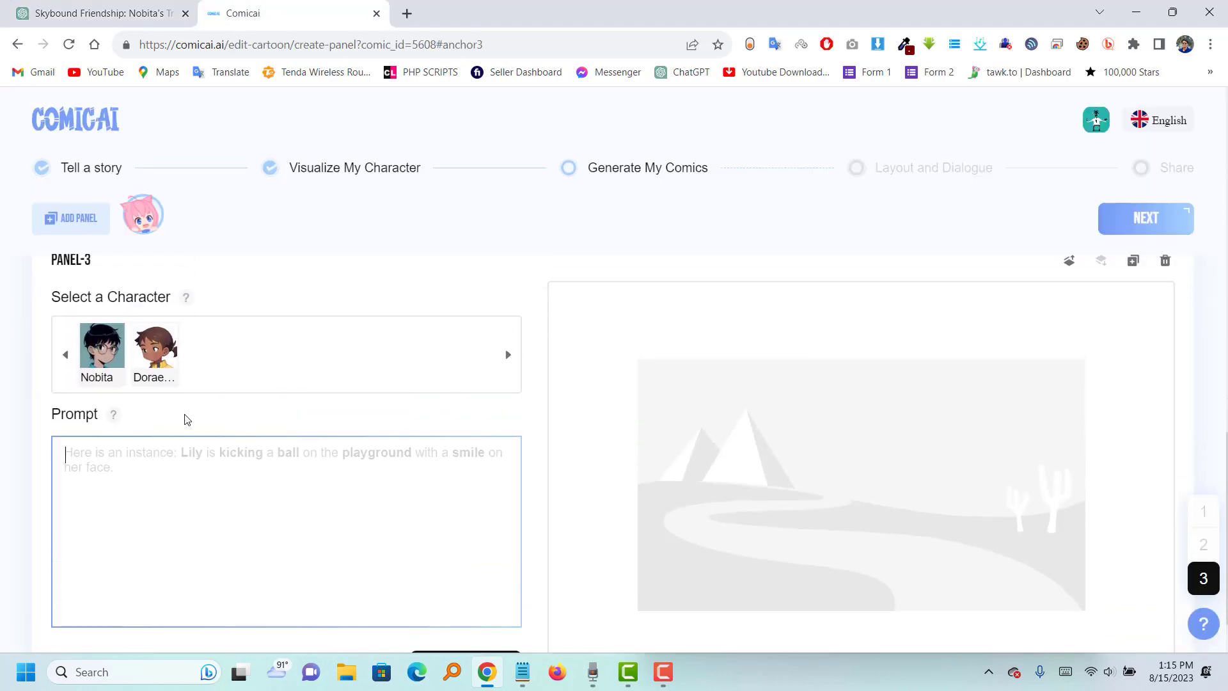
left_click(155, 348)
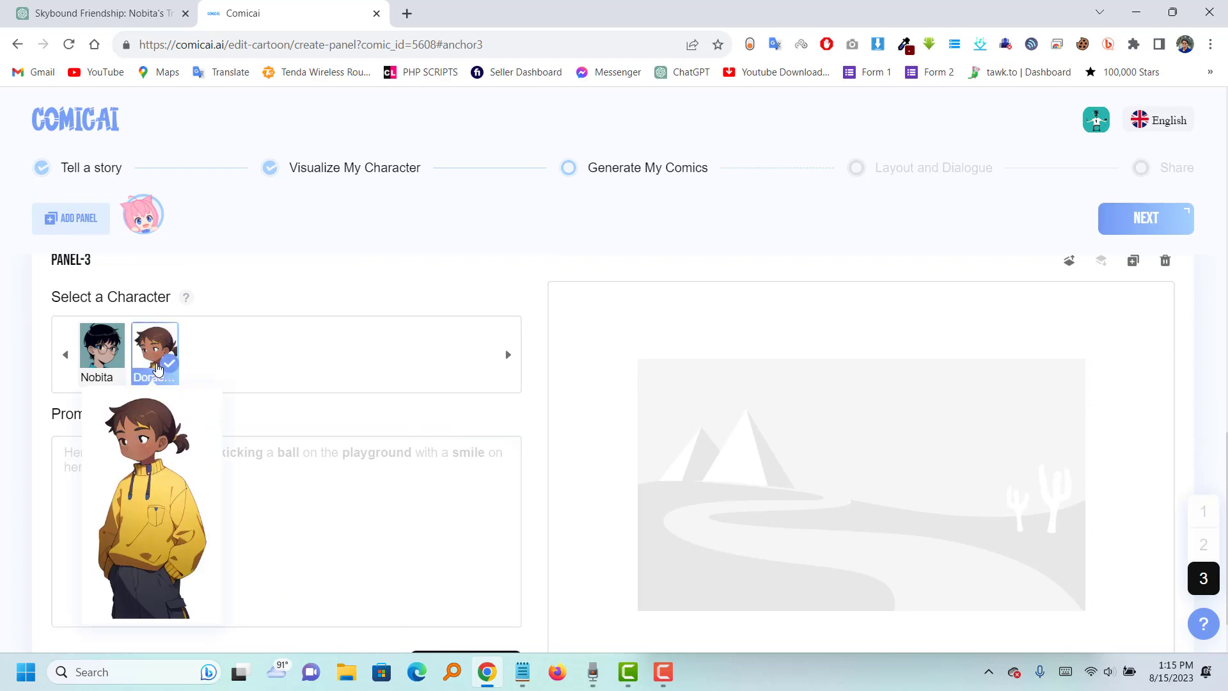
Copy the Panel 5 scene, where the capsule opens and reveals Doraemon, from ChatGPT into the Panel-3 prompt in Comicai.
left_click(89, 13)
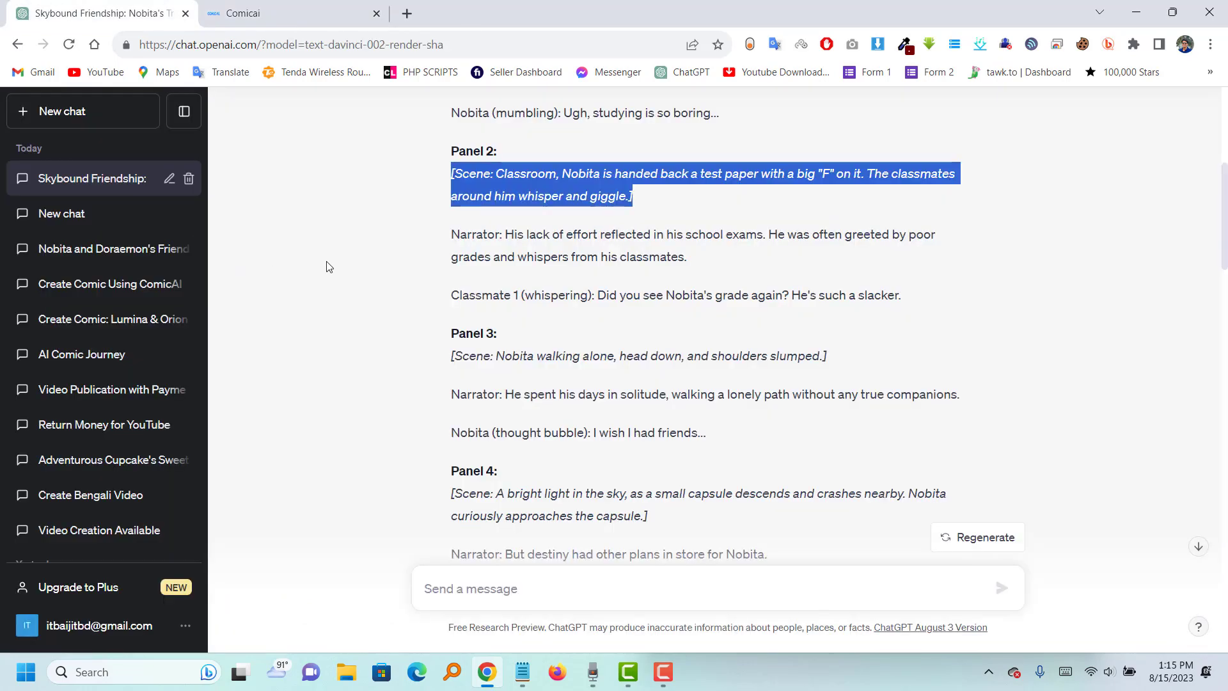
scroll(450, 356, "down", 4)
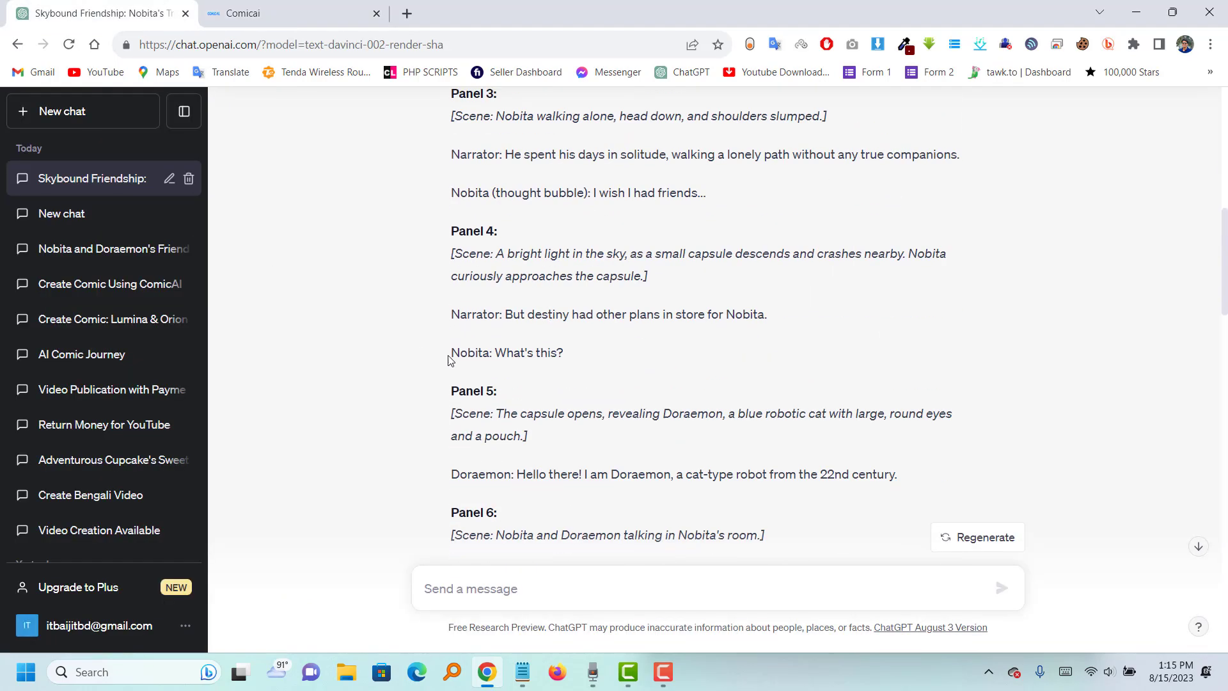
scroll(642, 334, "down", 1)
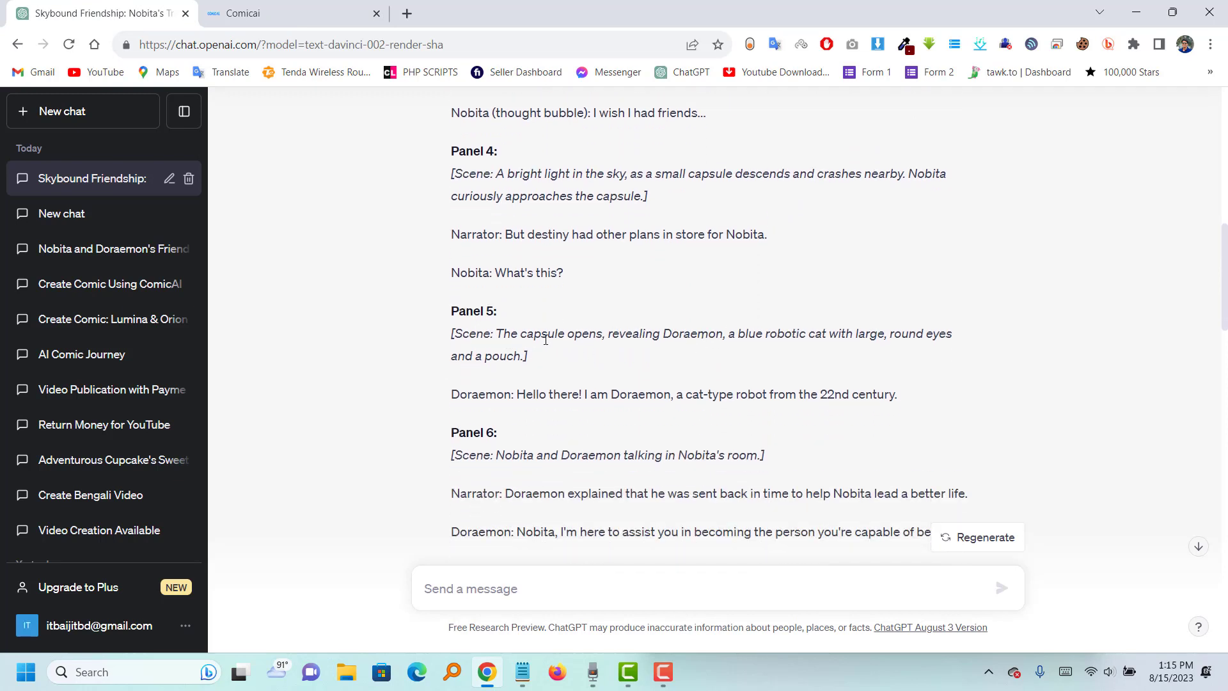
left_click_drag(452, 333, 524, 355)
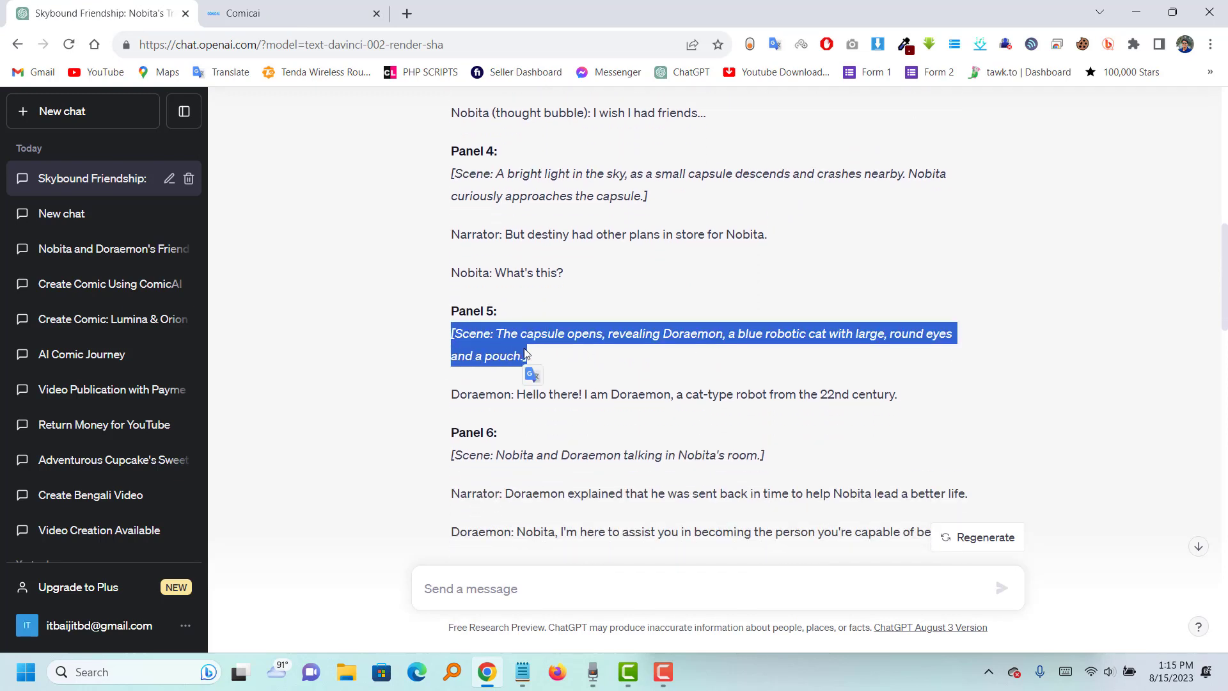
right_click(520, 351)
key("Escape")
left_click(243, 13)
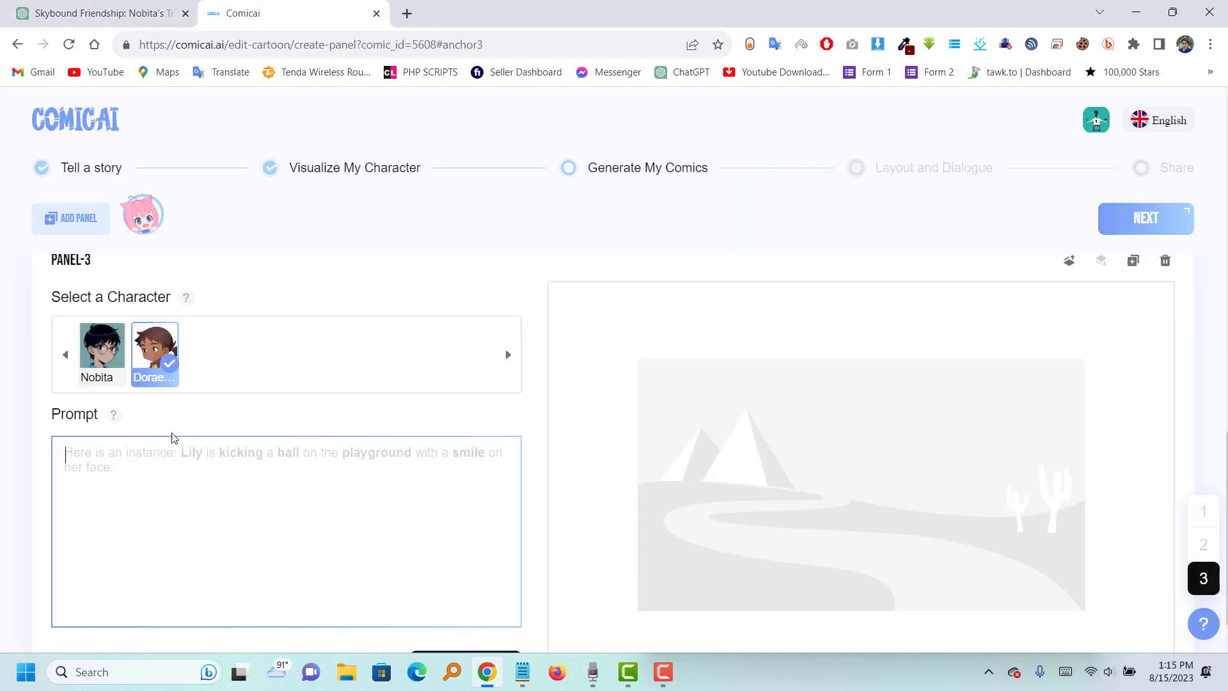
right_click(150, 452)
left_click(198, 323)
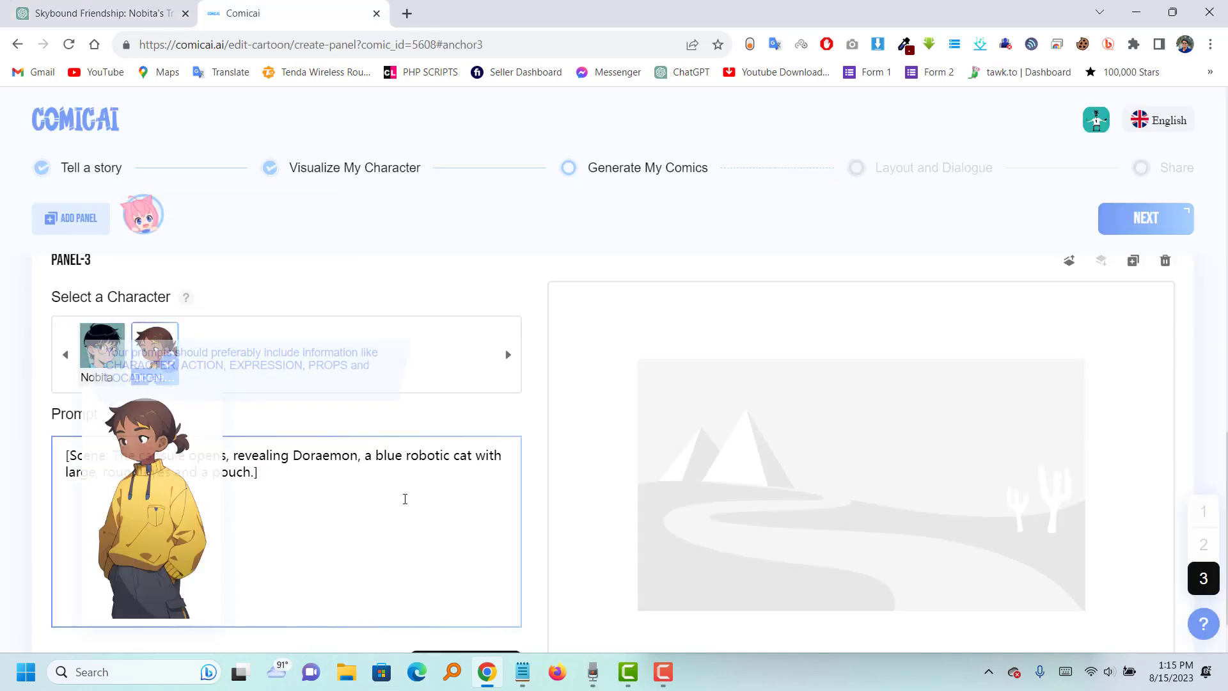
Generate the Panel-3 image from the capsule scene and look over the images of all three panels.
scroll(416, 511, "down", 1)
left_click(453, 582)
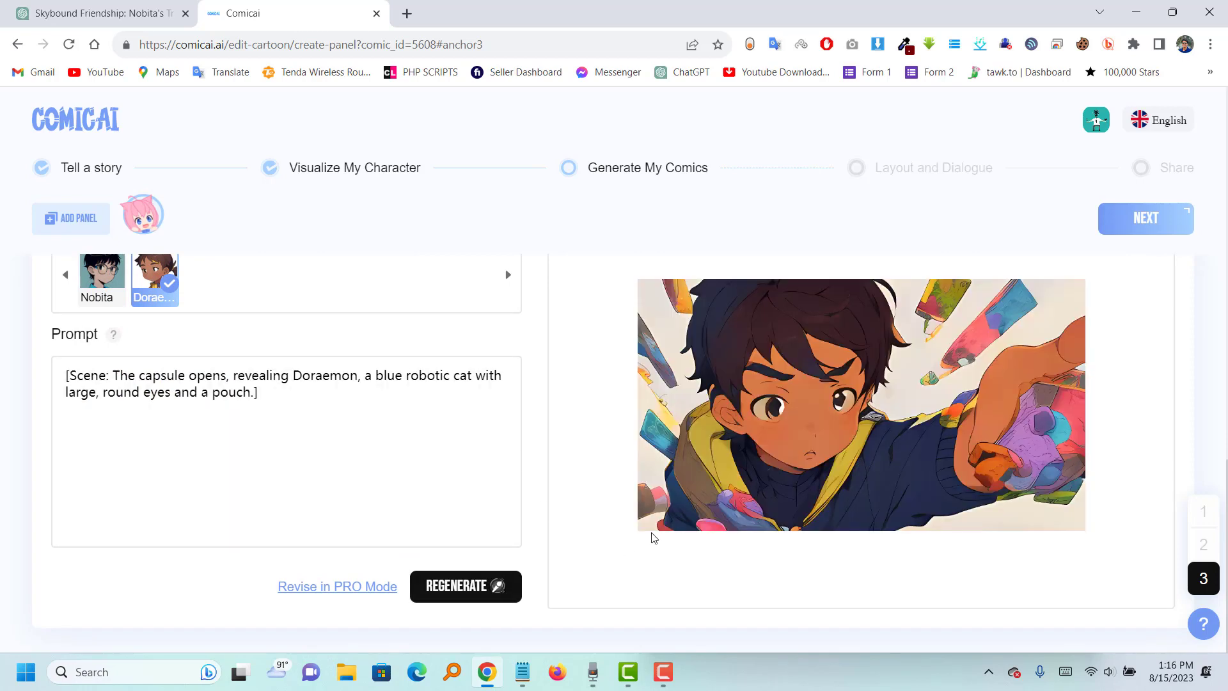
scroll(384, 422, "up", 10)
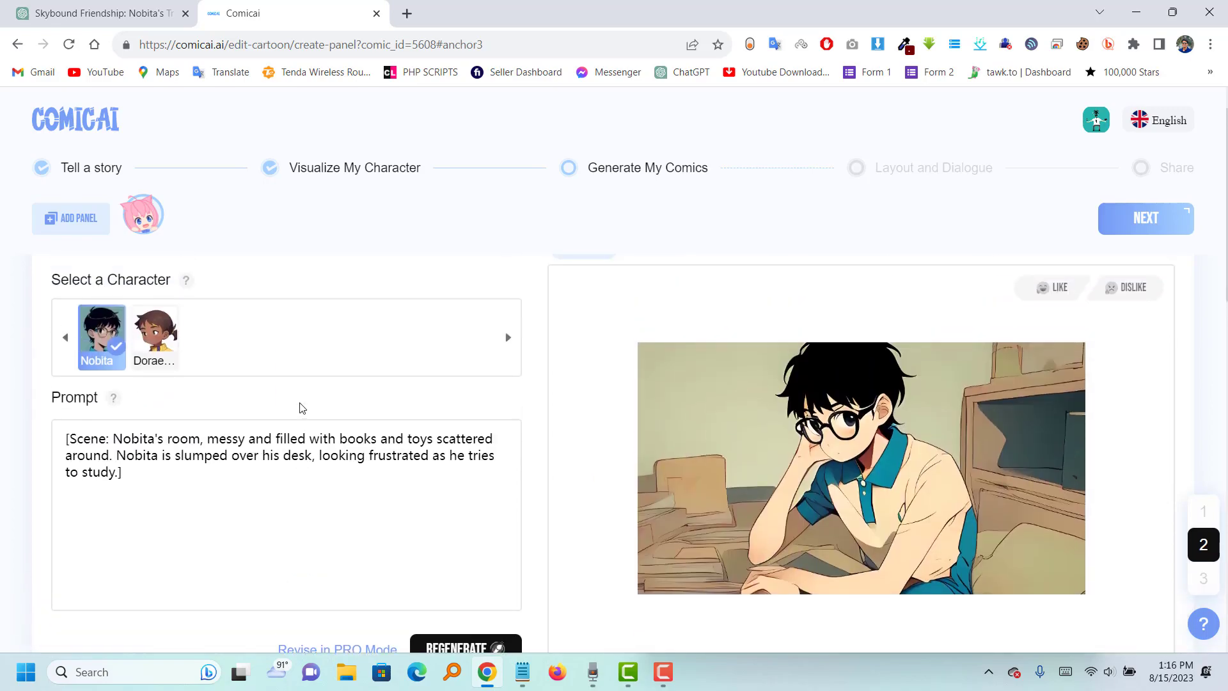
scroll(301, 406, "down", 10)
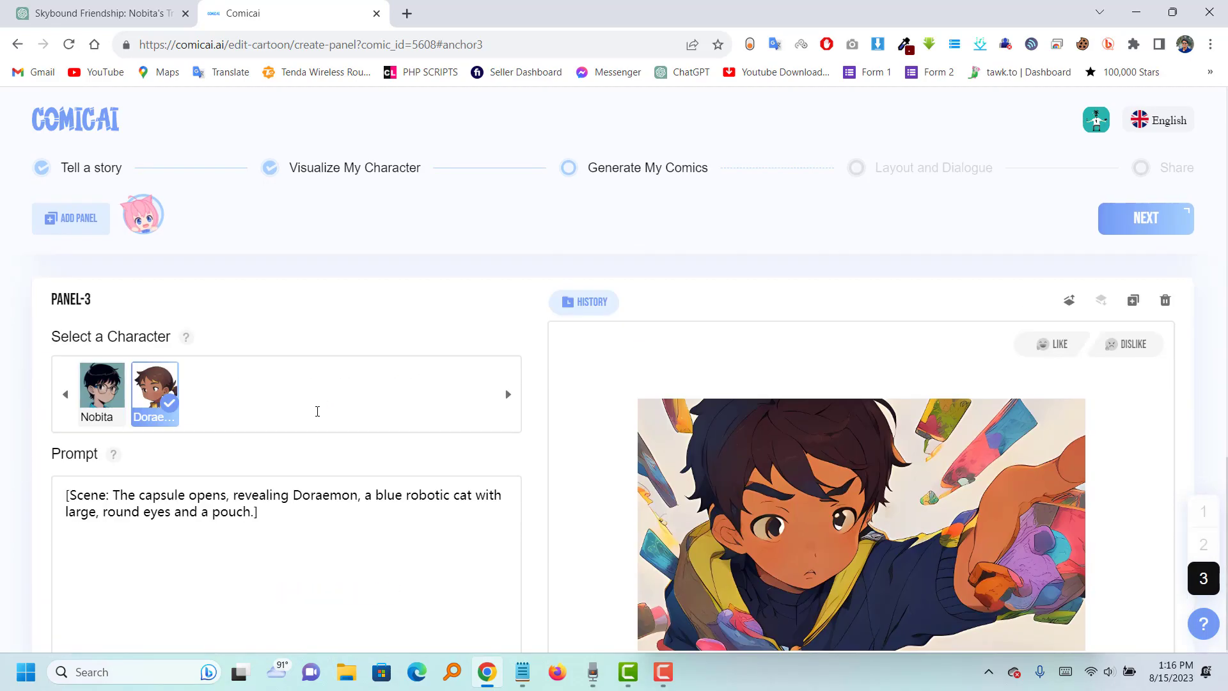
scroll(317, 411, "up", 5)
scroll(318, 411, "up", 5)
scroll(317, 413, "down", 10)
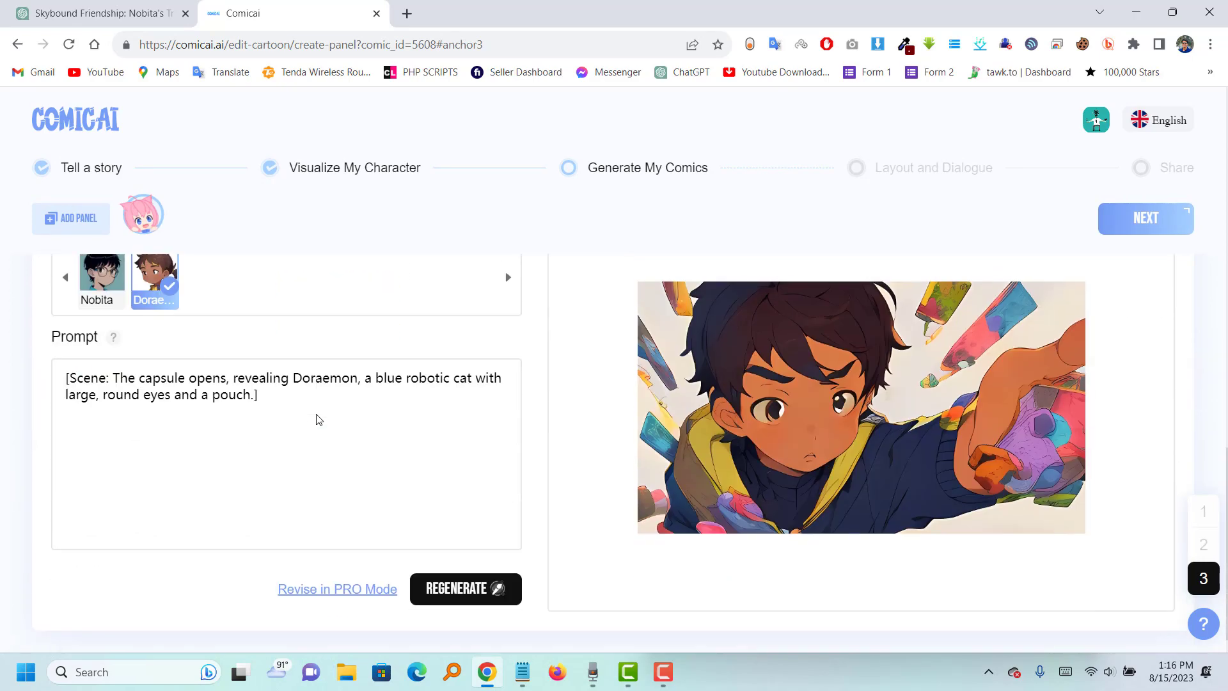
Proceed to the Layout and Dialogue stage and place the panel-1 image on the blank comic page.
scroll(317, 415, "up", 10)
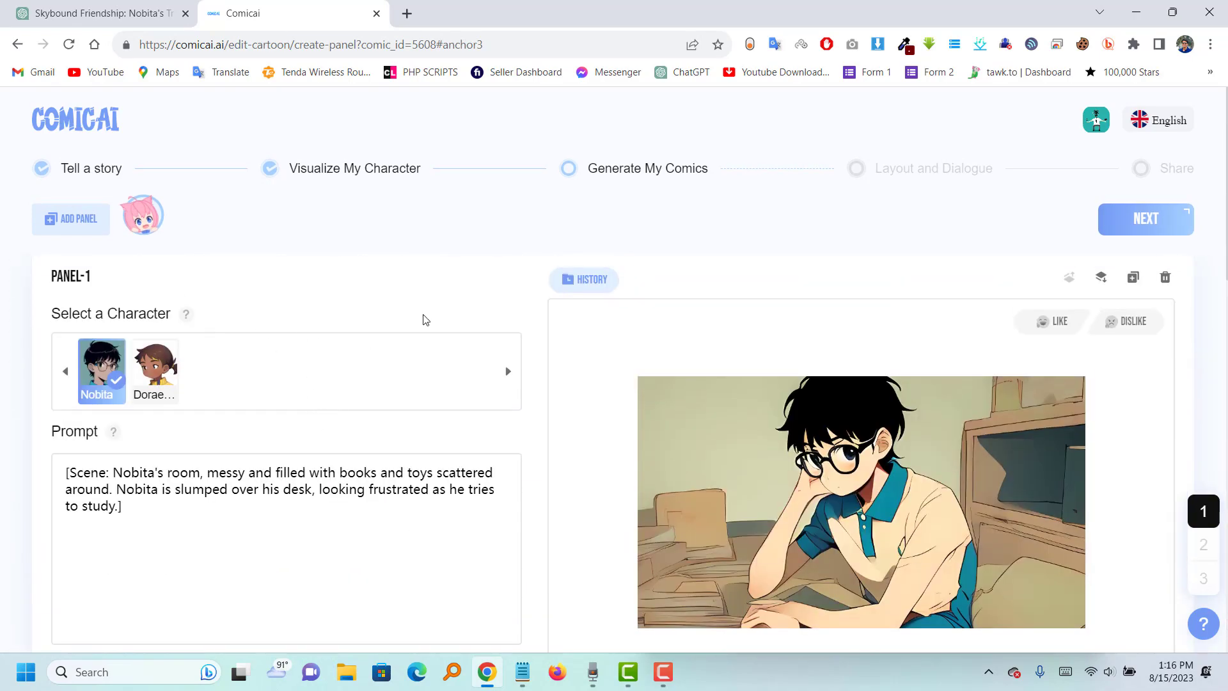
left_click(1164, 228)
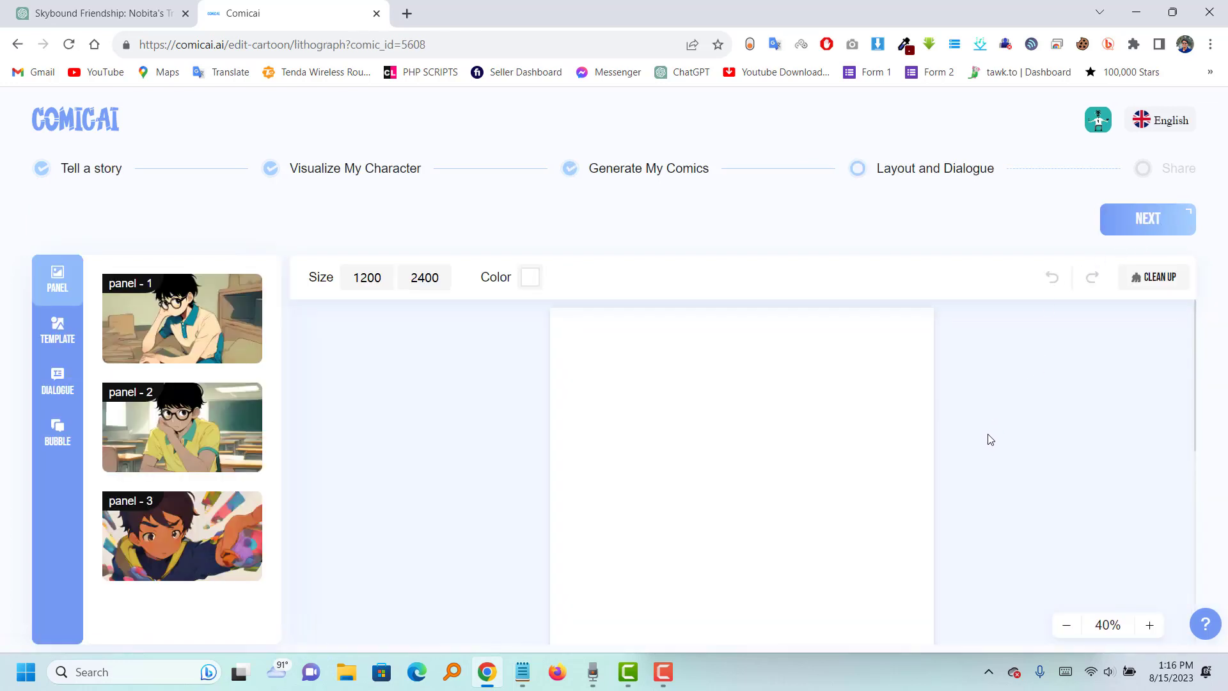
scroll(704, 474, "down", 3)
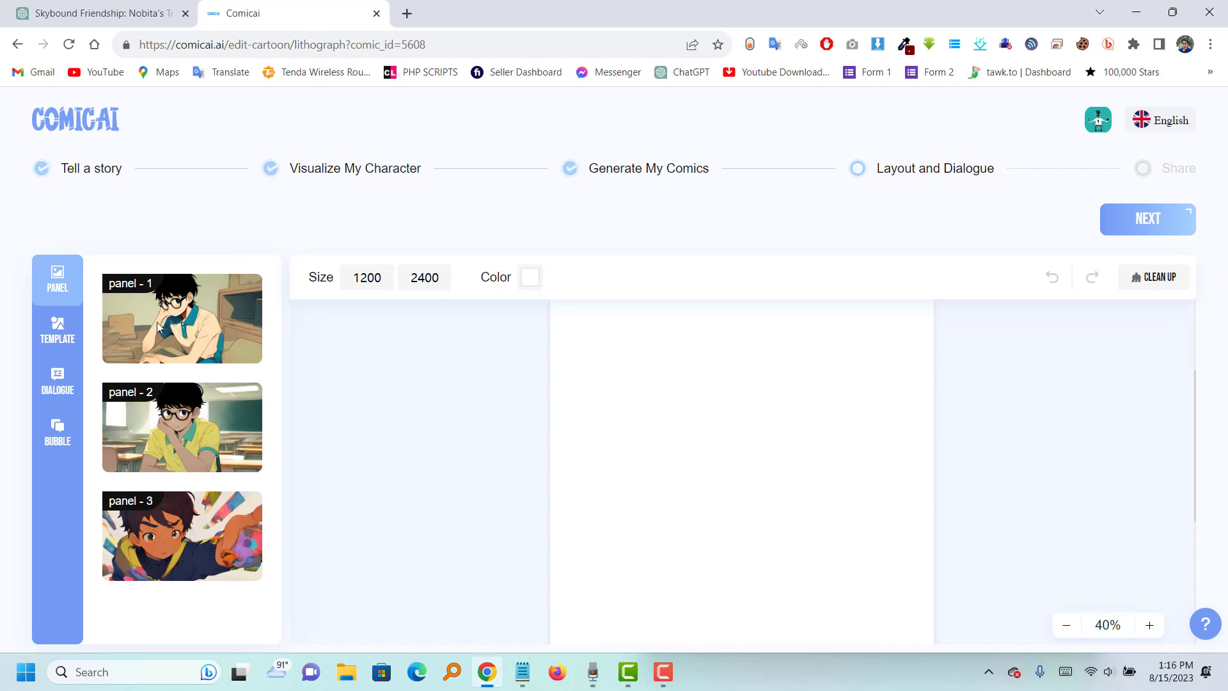
left_click_drag(156, 323, 742, 420)
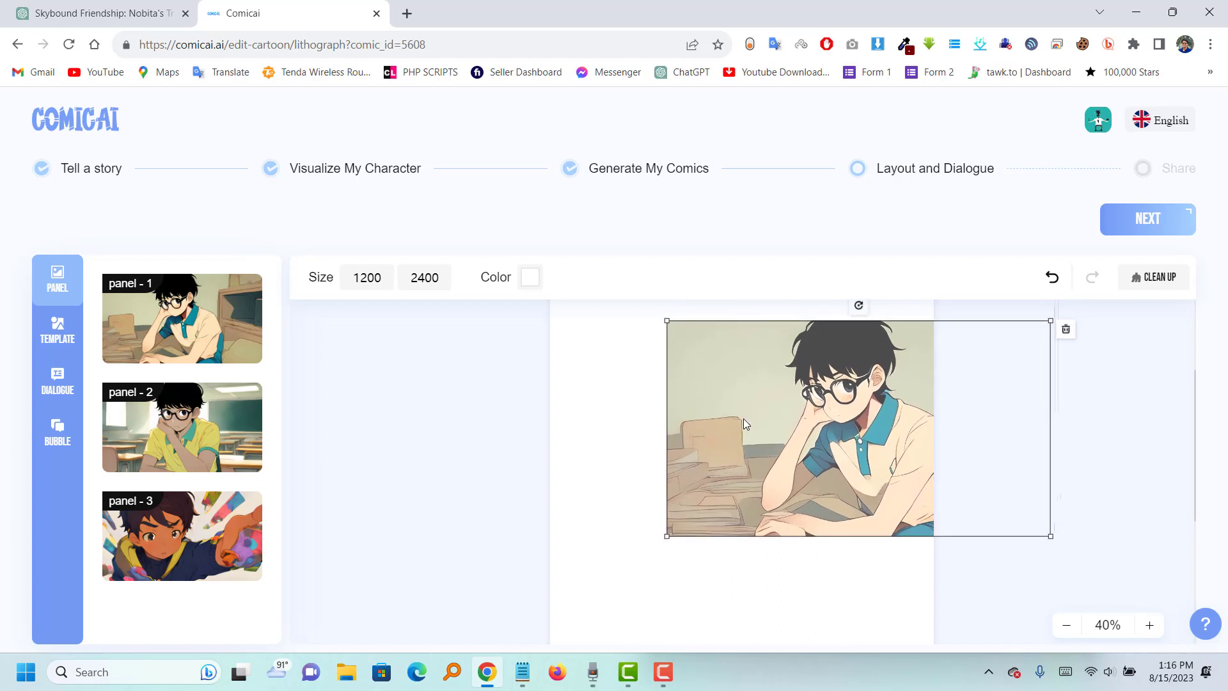
Add a spiky burst speech bubble, enlarge it, and position it beside Nobita so that it overlaps the panel-1 image's edge.
left_click(57, 332)
left_click(59, 395)
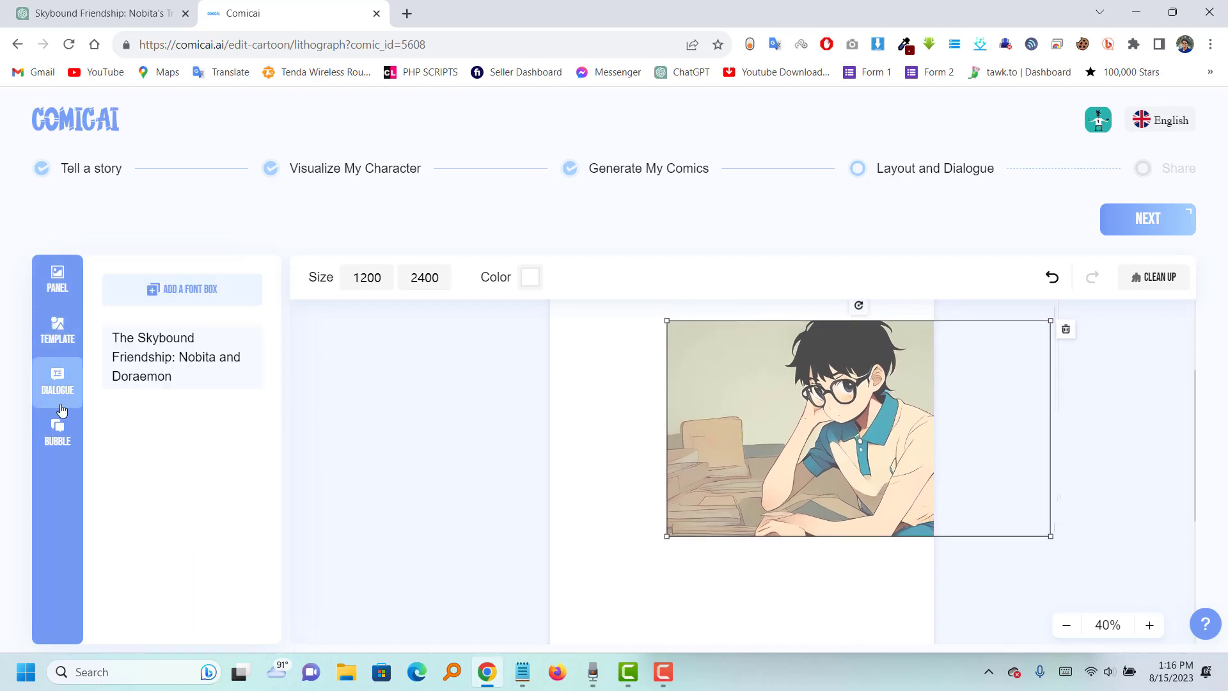
left_click(58, 447)
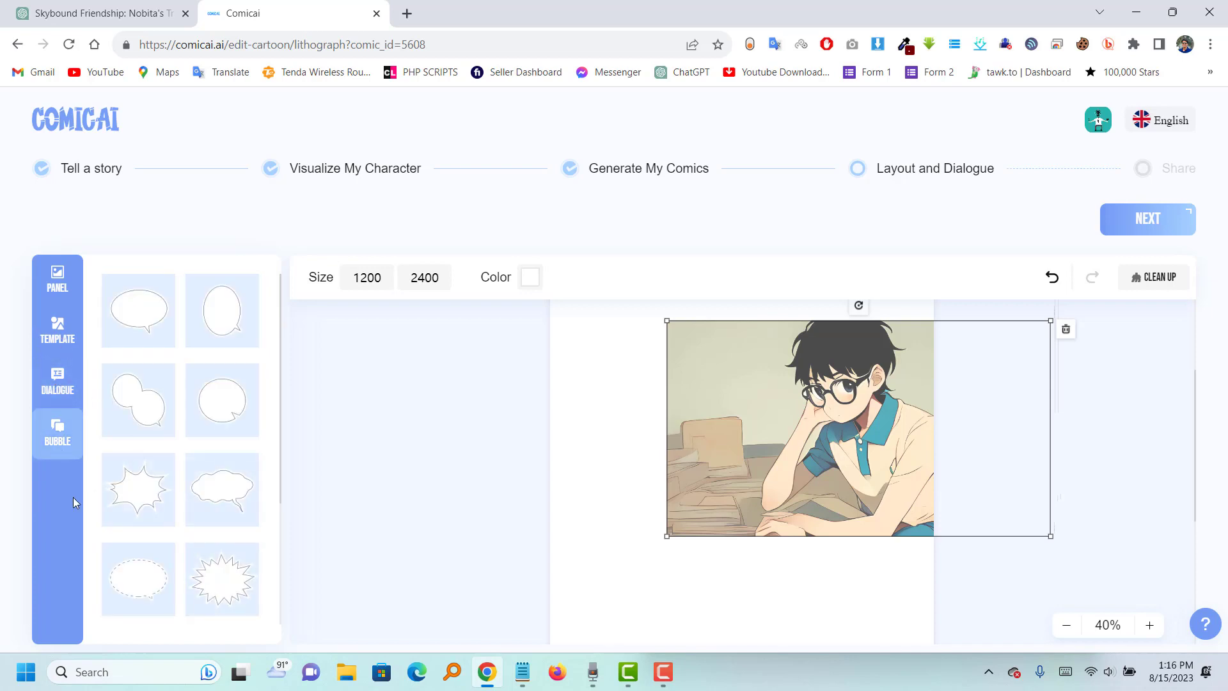
scroll(199, 550, "down", 1)
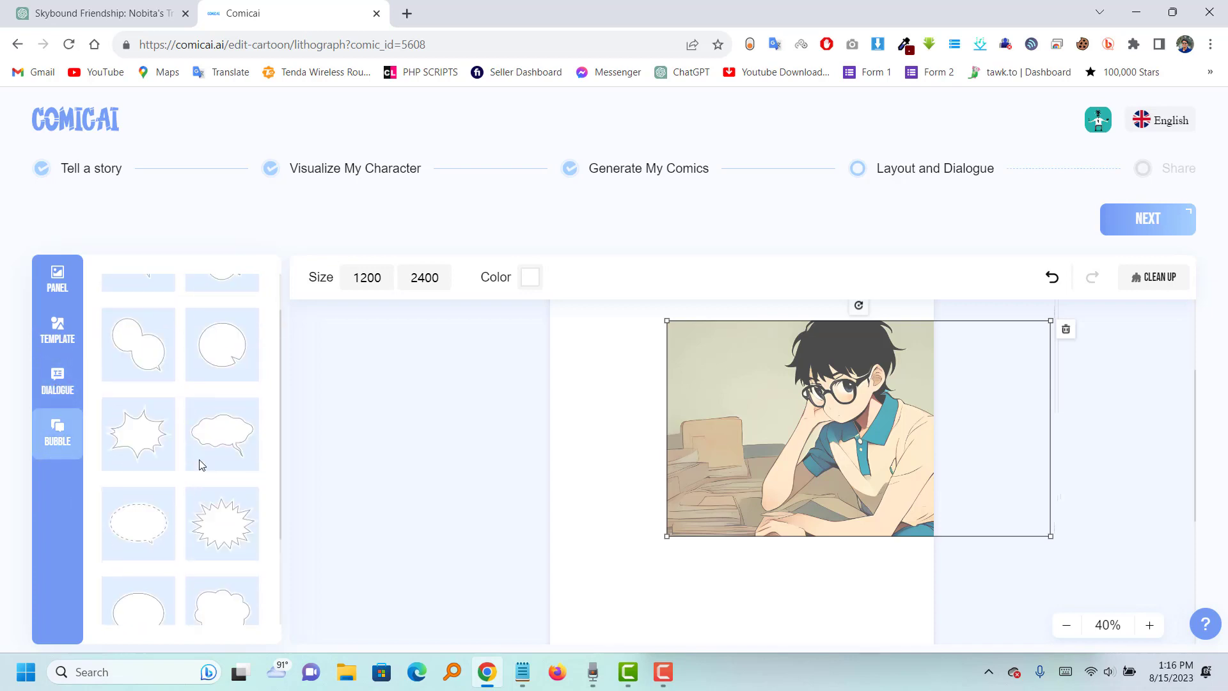
scroll(199, 465, "up", 1)
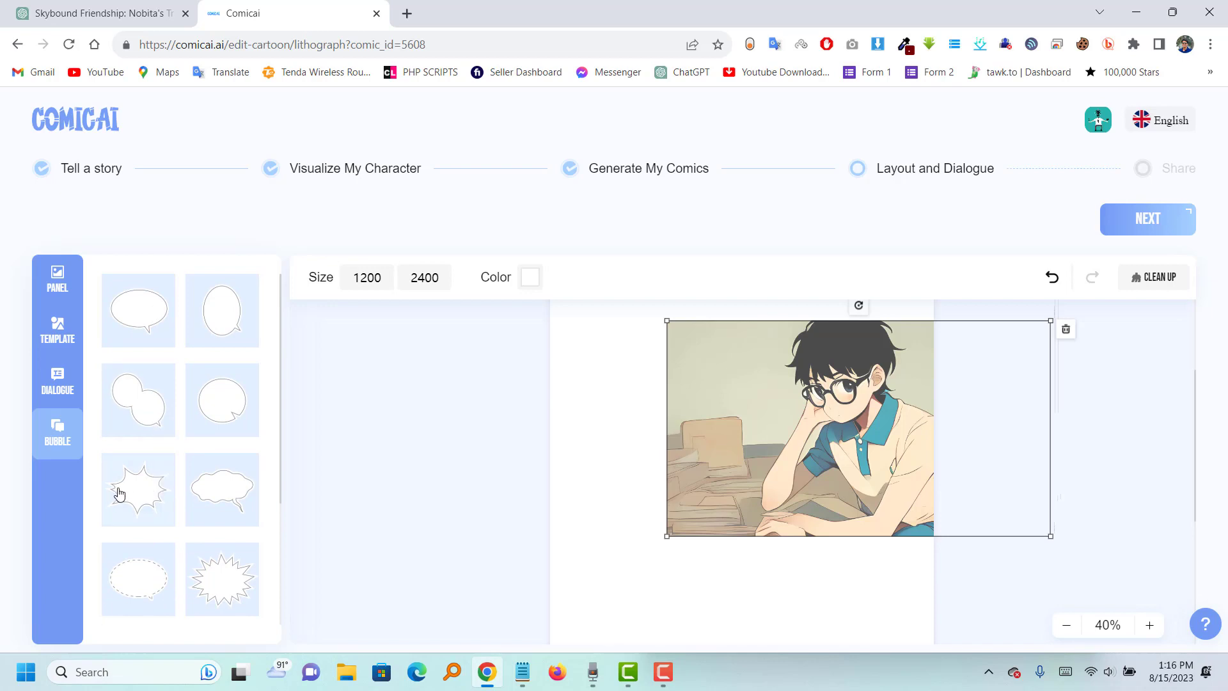
left_click_drag(145, 486, 647, 436)
left_click_drag(704, 472, 819, 557)
left_click_drag(733, 481, 695, 446)
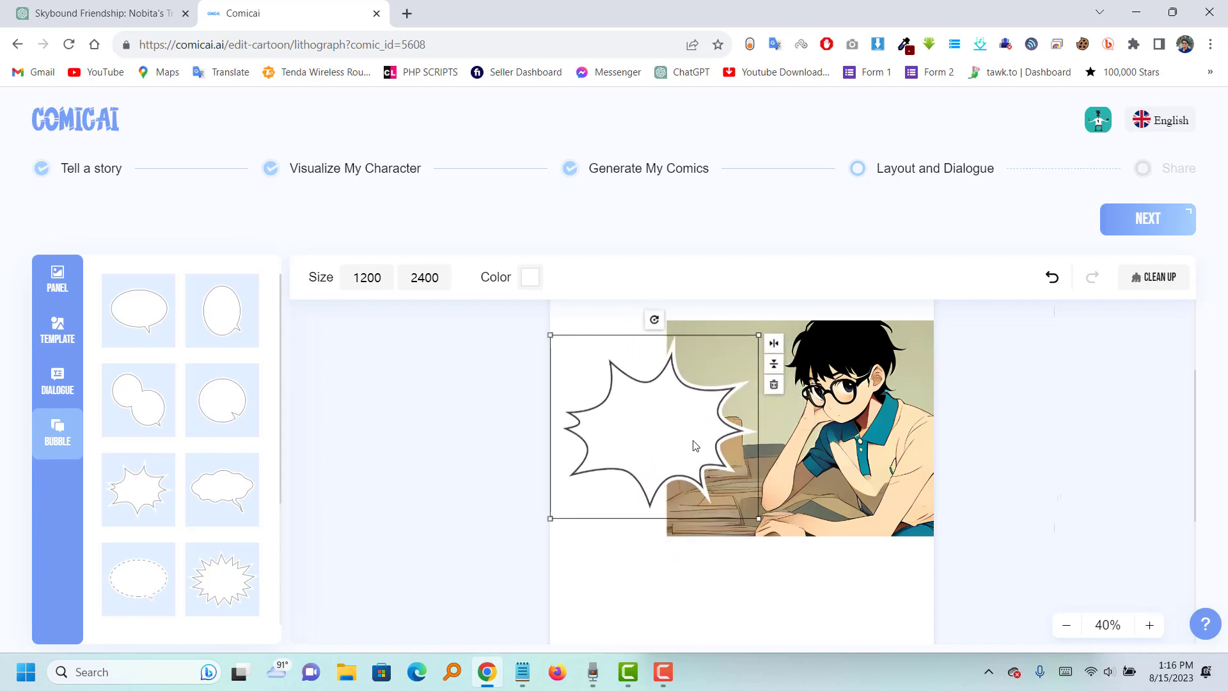
left_click(610, 608)
left_click(650, 443)
left_click(600, 597)
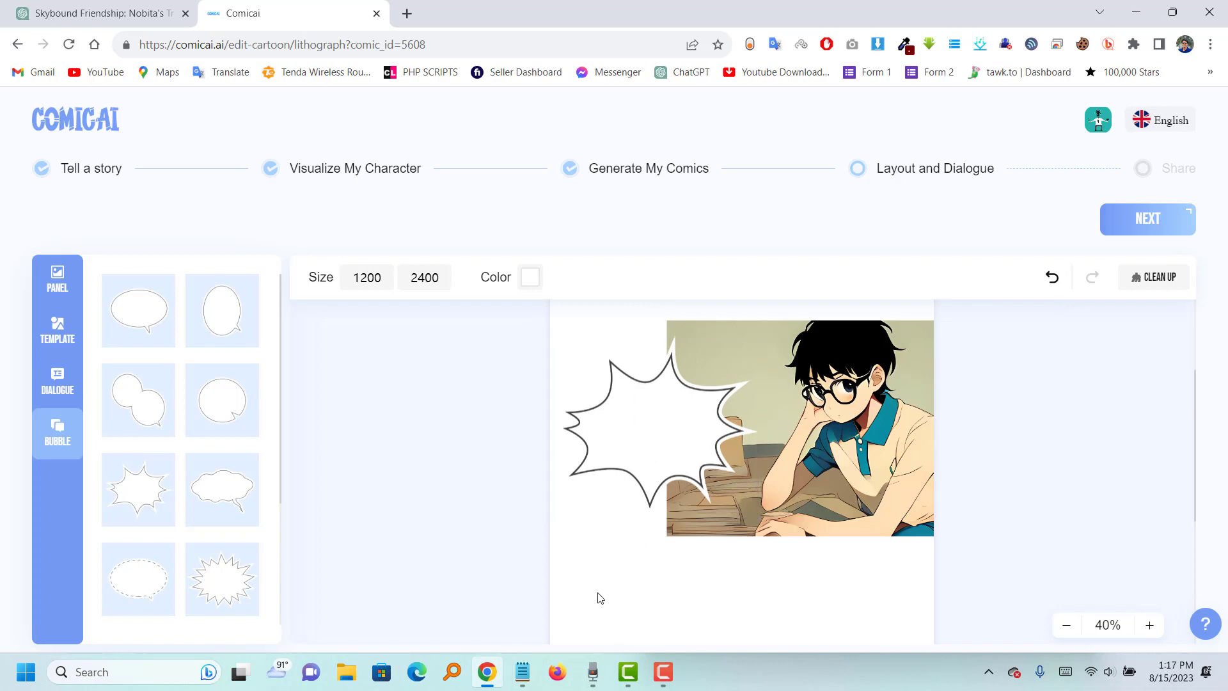
Place the dialogue text "The Skybound Friendship: Nobita and Doraemon" inside the burst bubble.
left_click(62, 333)
left_click(57, 383)
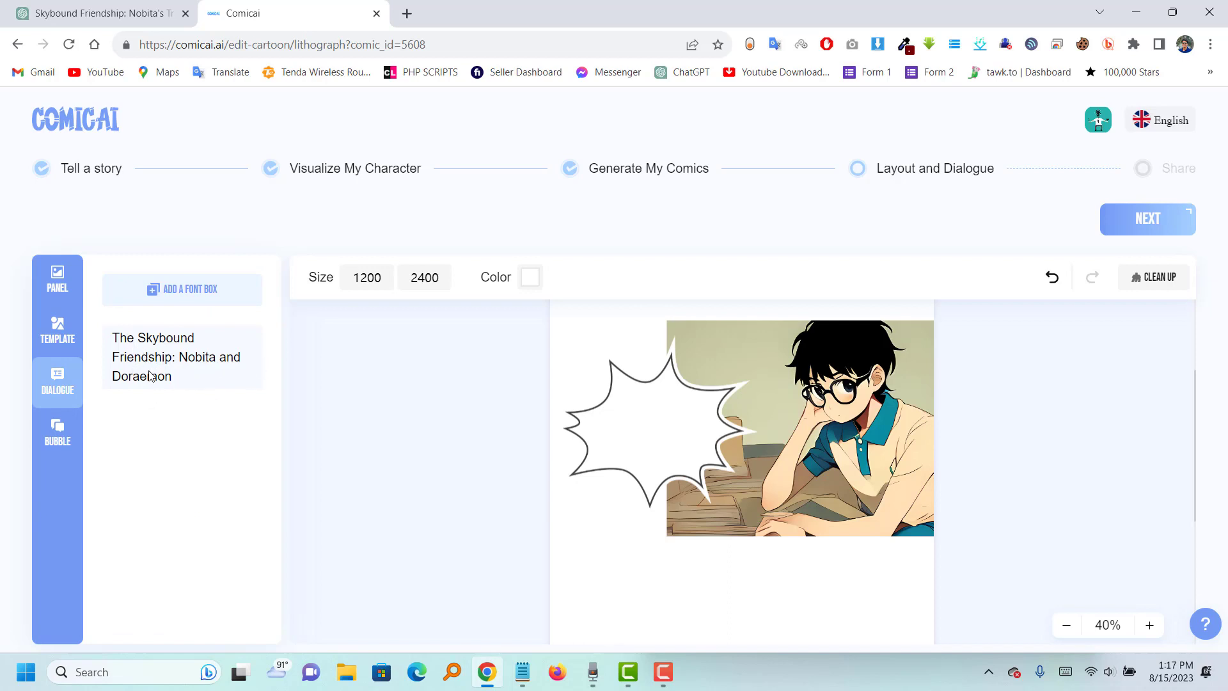
left_click_drag(151, 355, 704, 451)
left_click(619, 413)
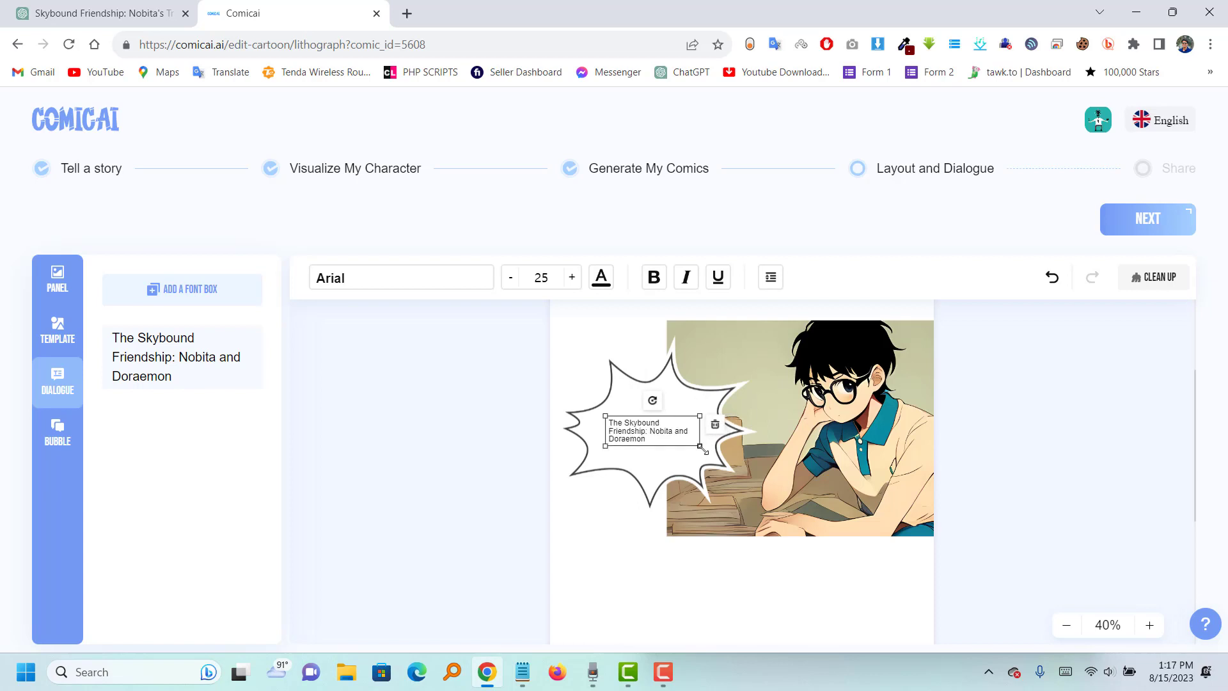
left_click(633, 543)
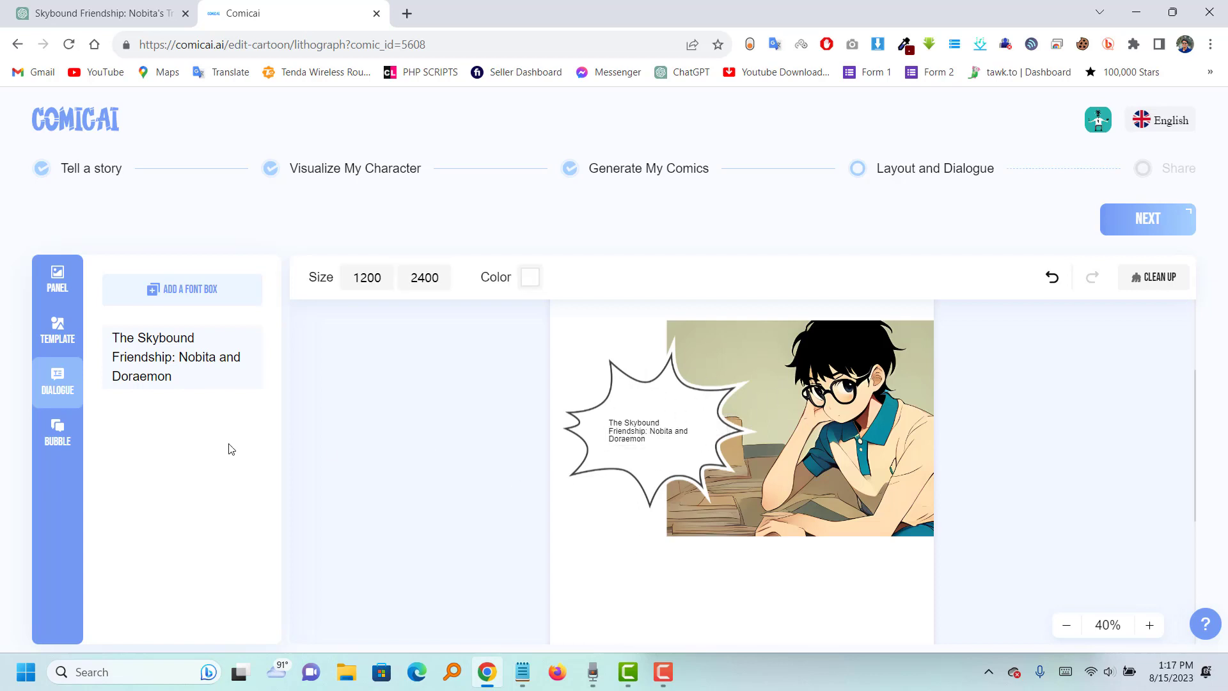
Place the panel-2 classroom image on the page directly below the panel-1 image.
left_click(57, 281)
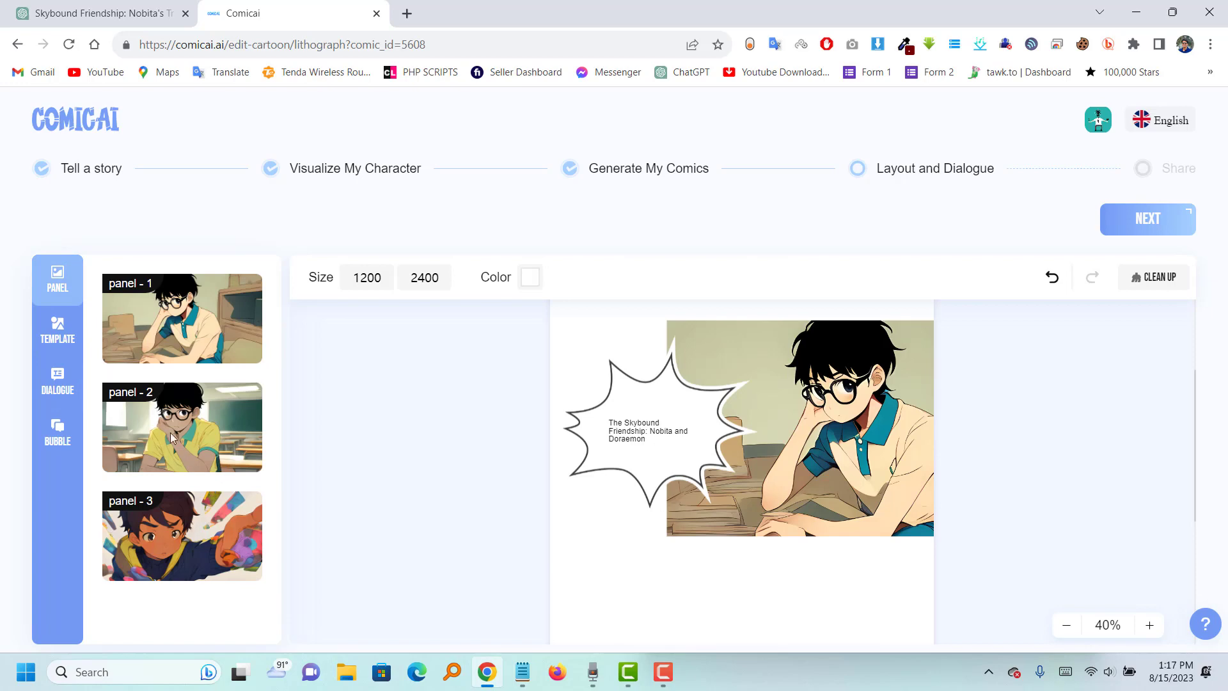
left_click_drag(172, 433, 616, 606)
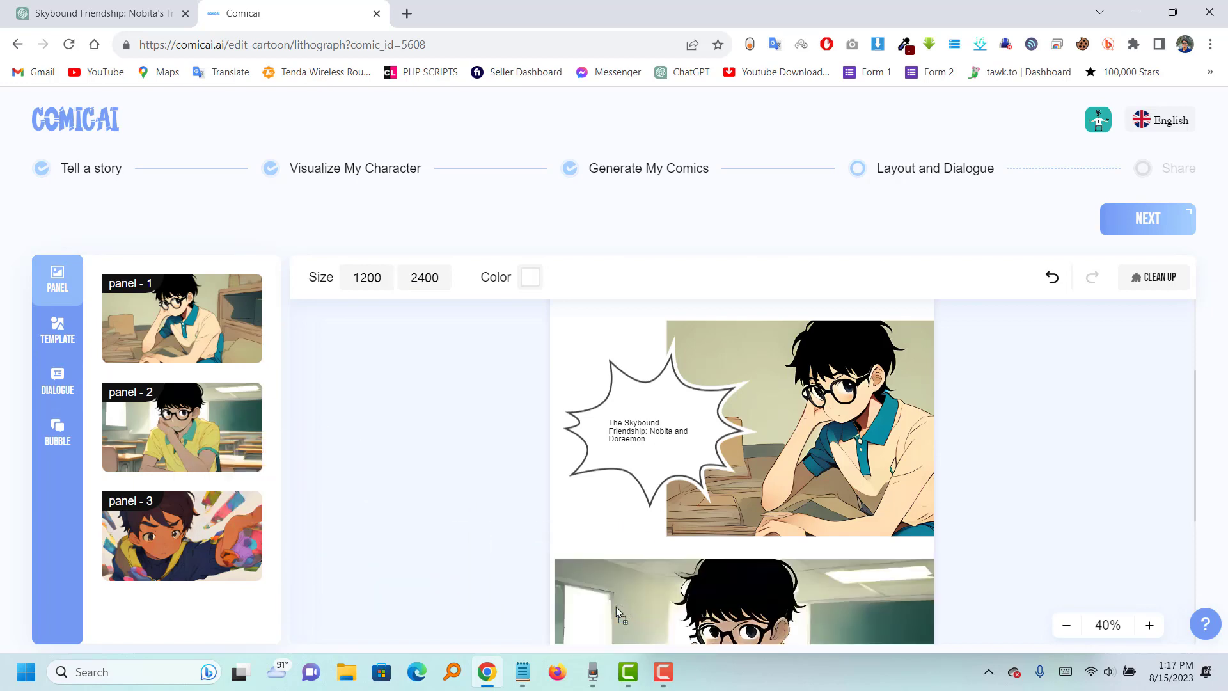
scroll(617, 569, "down", 2)
scroll(617, 569, "down", 2)
scroll(619, 564, "up", 3)
scroll(621, 562, "down", 3)
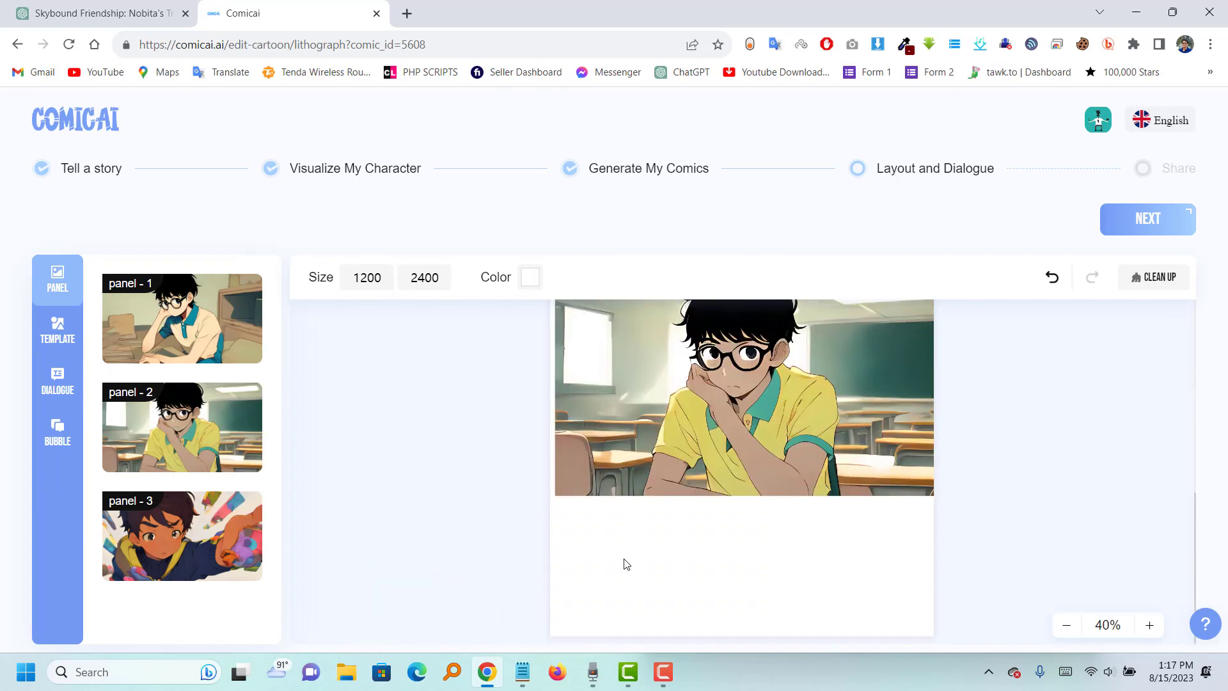
scroll(624, 557, "up", 1)
scroll(624, 561, "down", 1)
Add the double-circle speech bubble, enlarge it, and position it over the lower edge of the panel-2 image.
left_click(54, 443)
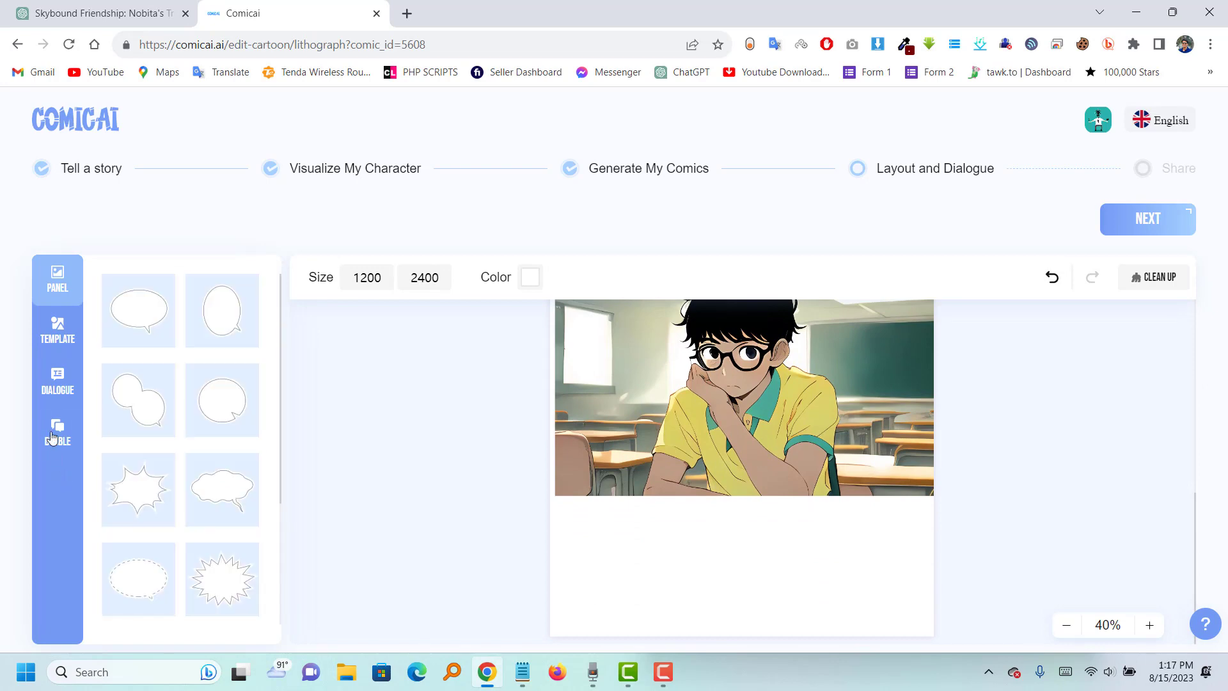
left_click(64, 386)
left_click(57, 435)
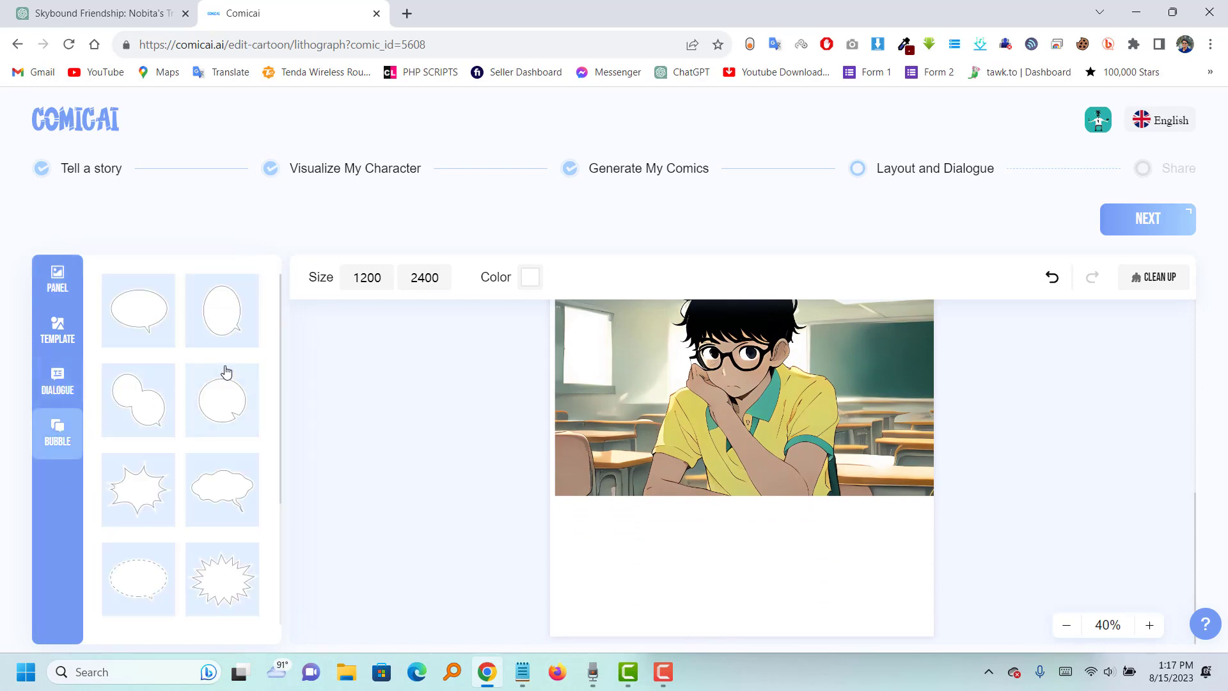
scroll(223, 430, "down", 3)
scroll(222, 430, "up", 3)
left_click_drag(131, 400, 623, 475)
left_click_drag(658, 527, 773, 617)
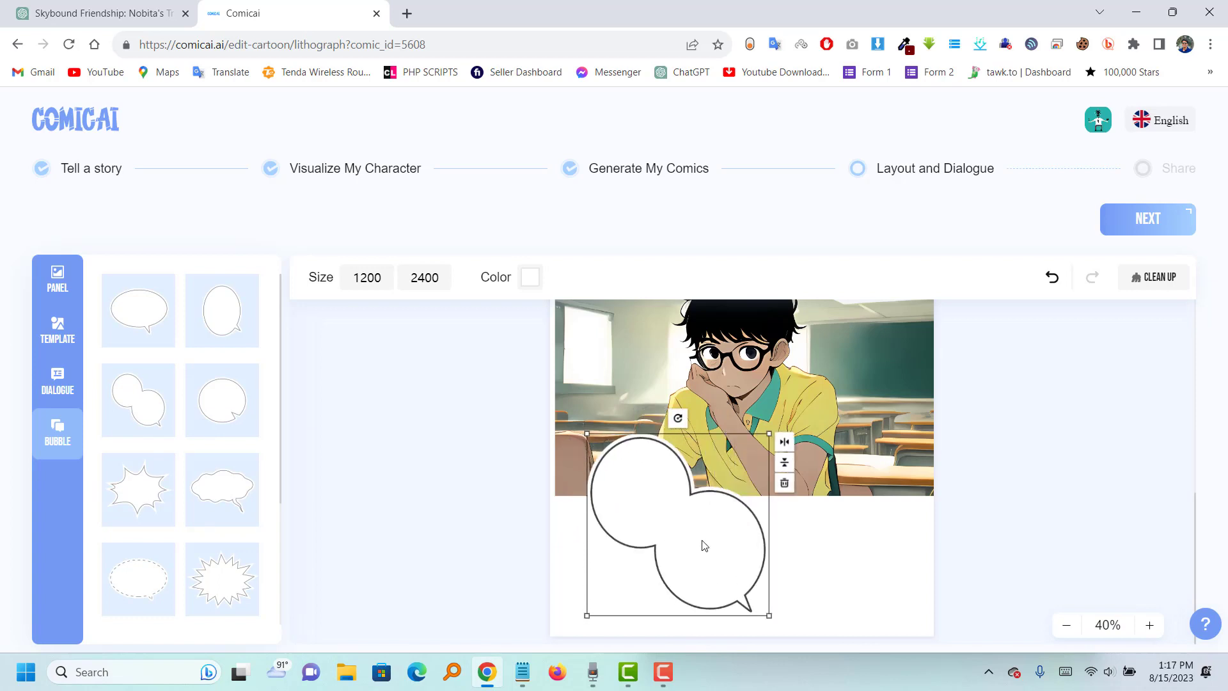
left_click_drag(704, 545, 681, 540)
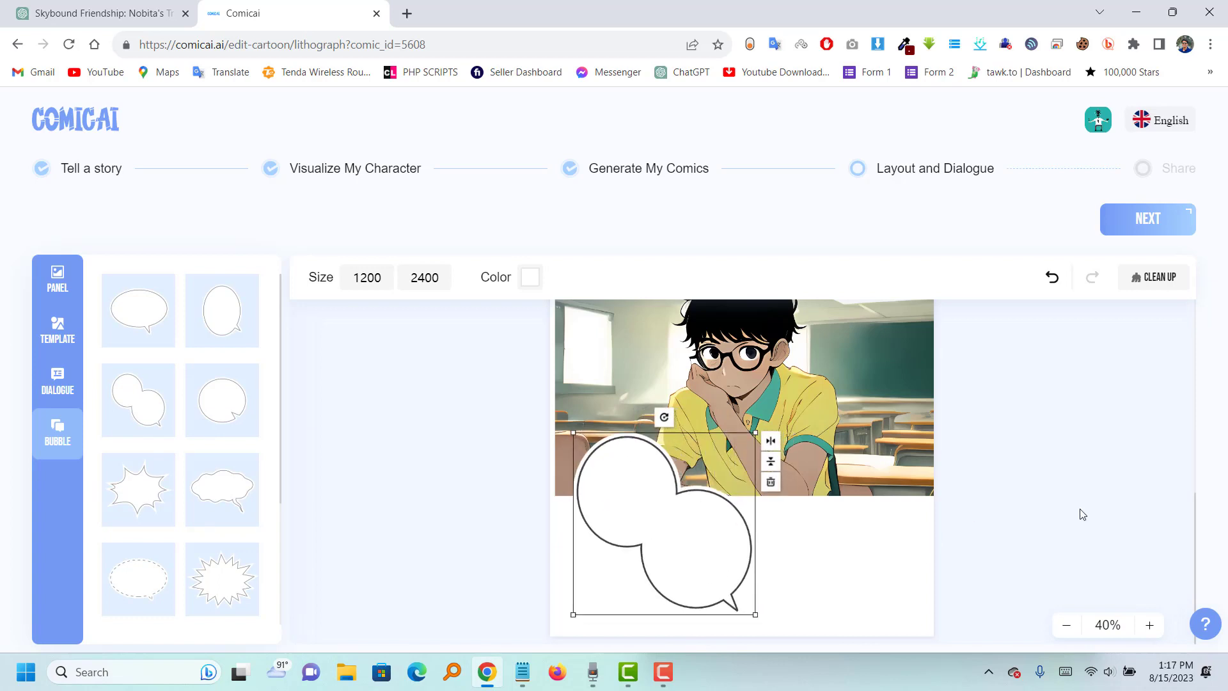
left_click(1052, 514)
Copy the Panel 2 narrator text about Nobita's school exams from ChatGPT and return to Comicai.
left_click(57, 381)
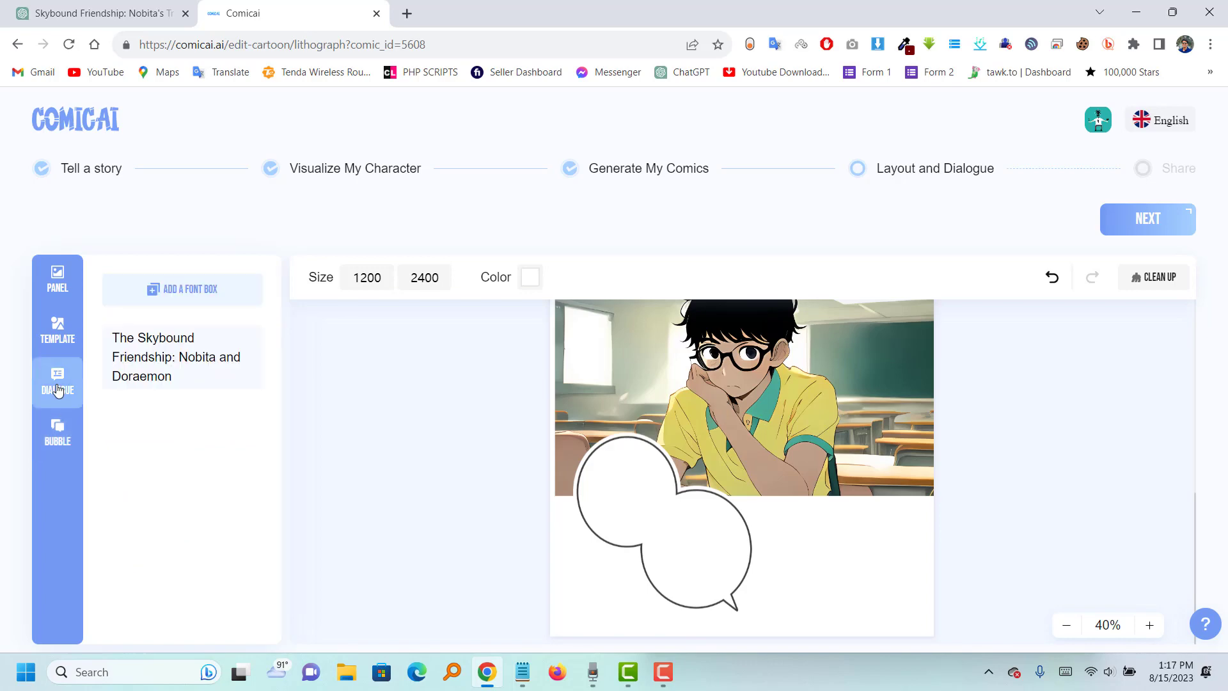
left_click(89, 13)
scroll(511, 333, "up", 5)
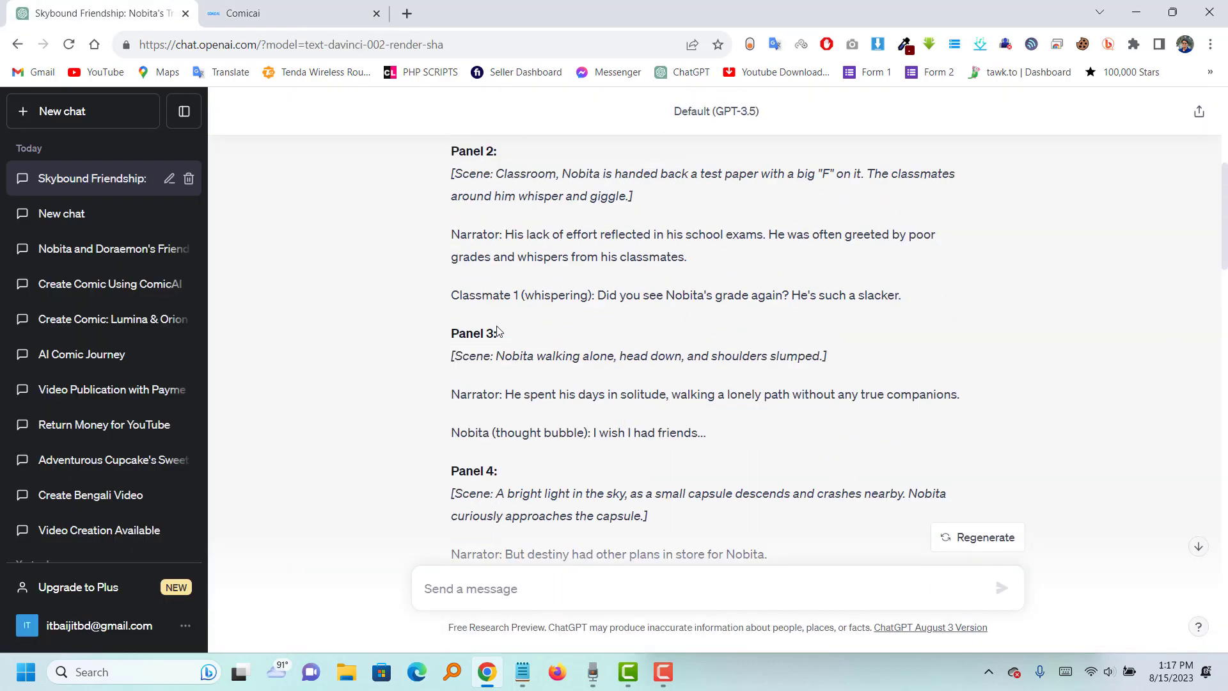
scroll(498, 332, "up", 1)
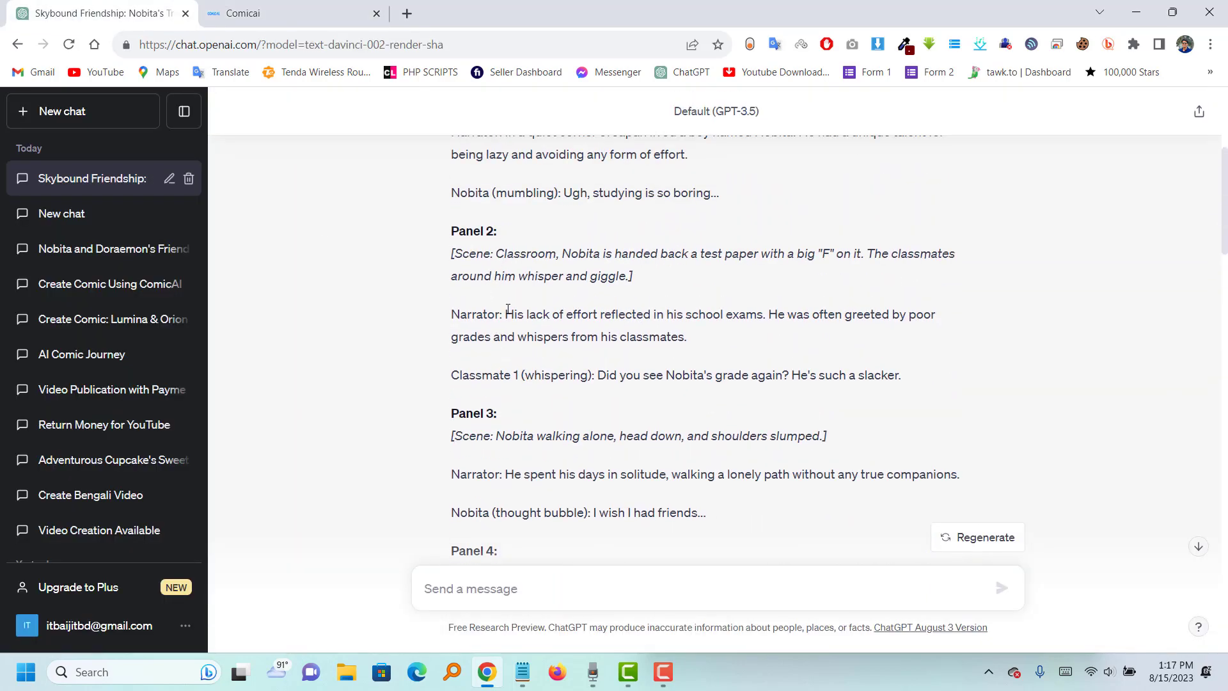
left_click_drag(505, 313, 688, 339)
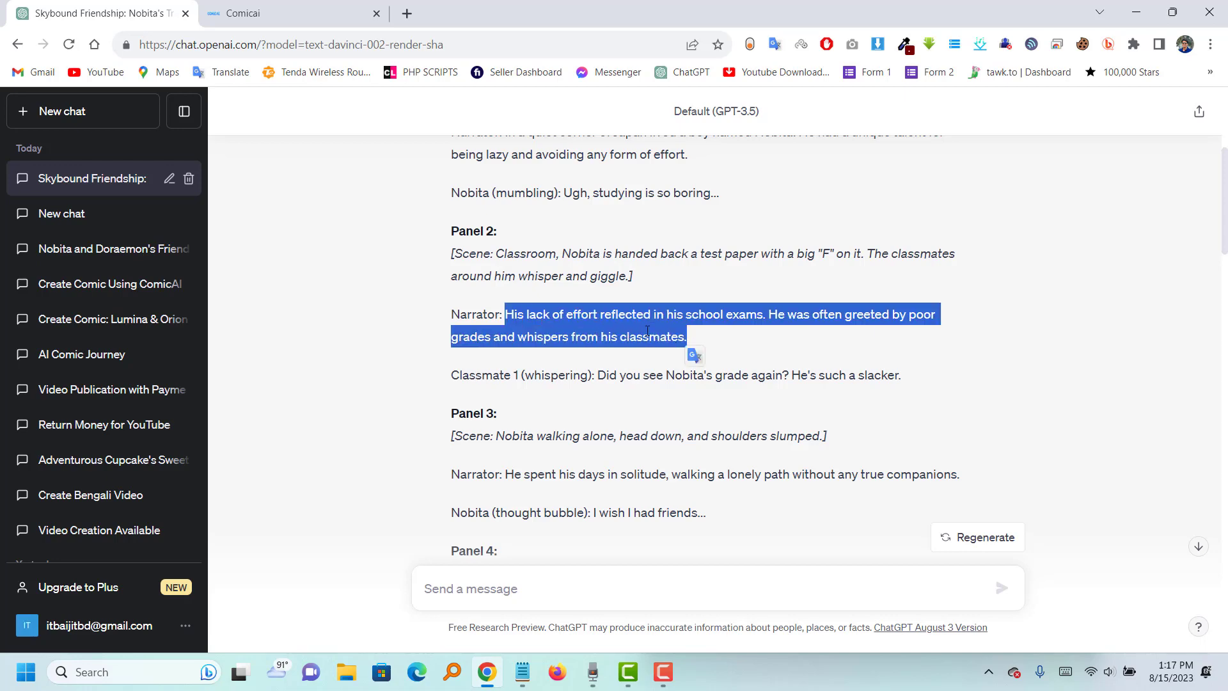
right_click(642, 335)
left_click(665, 344)
left_click(327, 7)
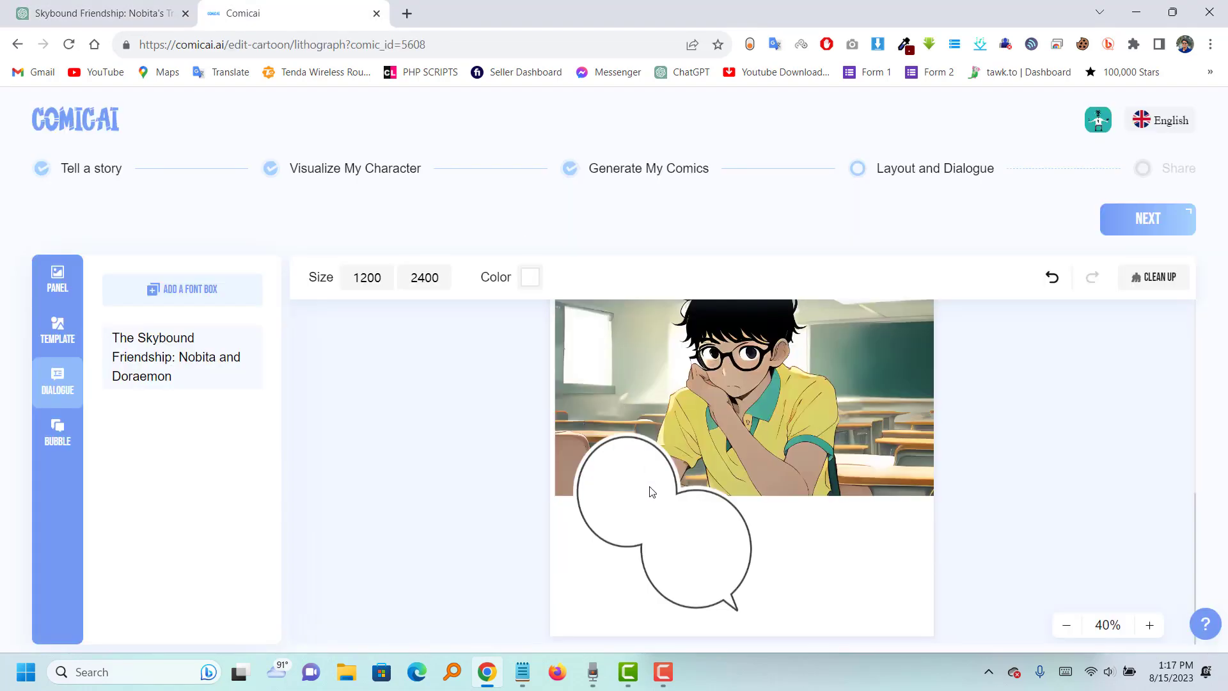
Copy the Panel 1 narrator text, "In a quiet corner of Japan lived a boy named Nobita...", from ChatGPT and return to Comicai.
key("ctrl+Tab")
scroll(501, 314, "up", 2)
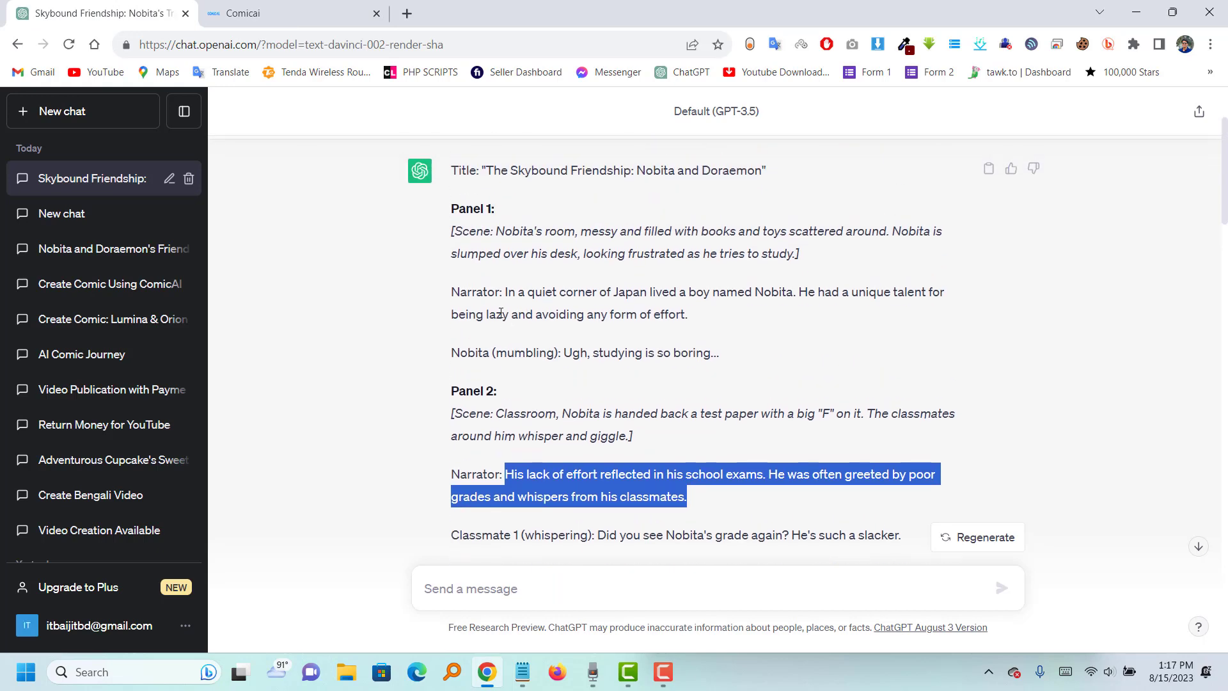
left_click_drag(505, 292, 689, 316)
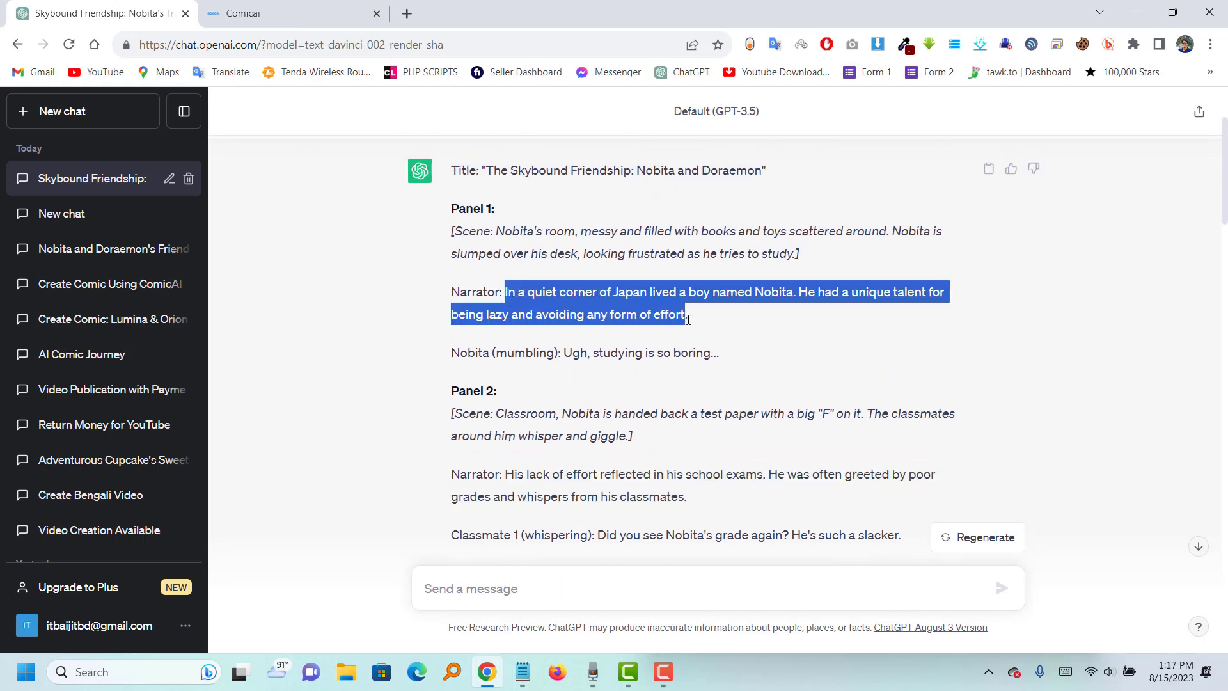
right_click(633, 318)
left_click(659, 323)
left_click(245, 9)
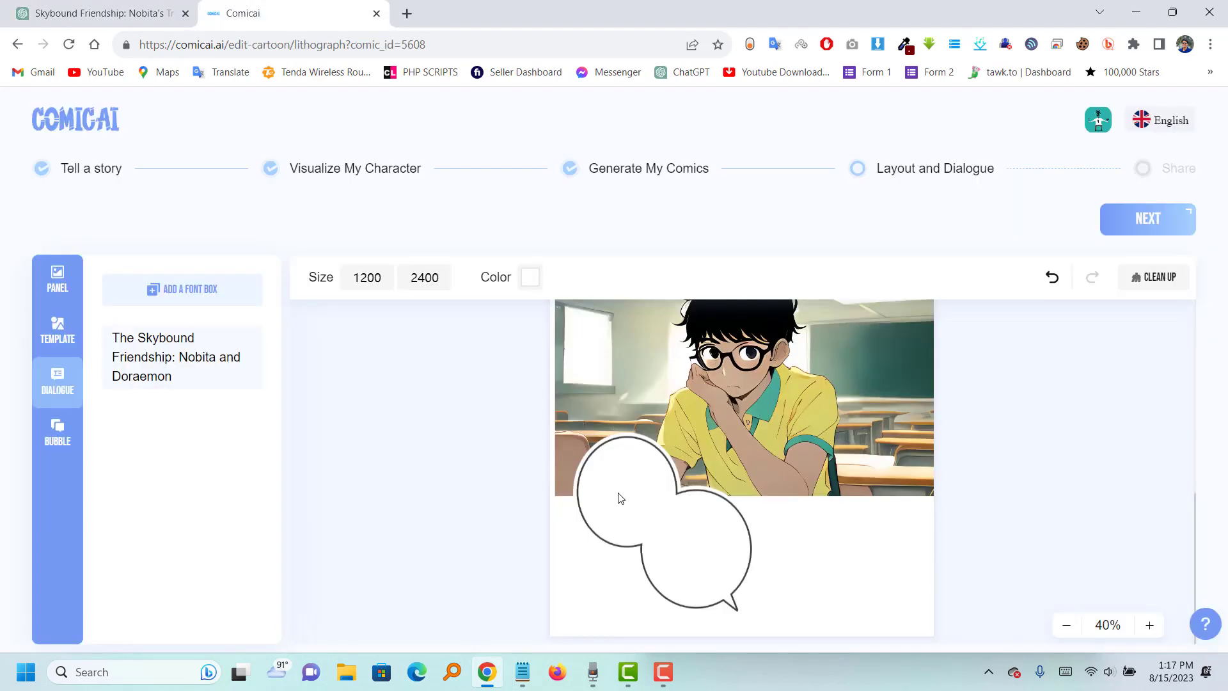
Add a font box over the double-circle bubble and paste the copied Panel 1 narration into it.
left_click(630, 518)
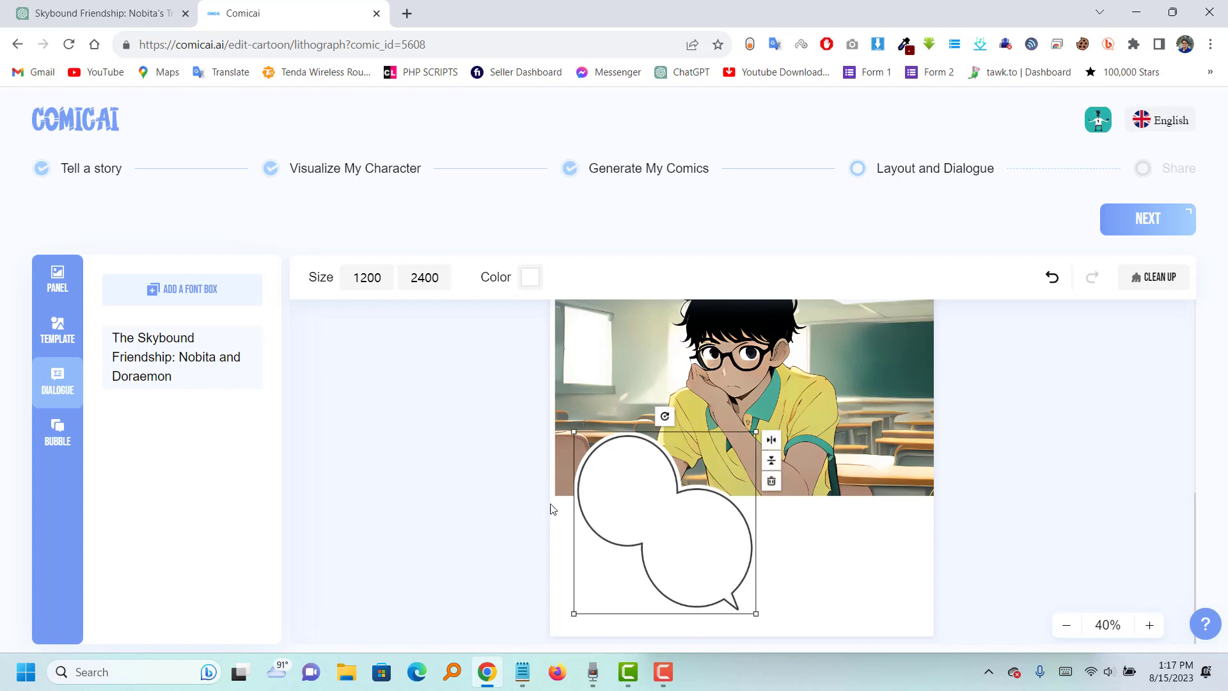
left_click(58, 335)
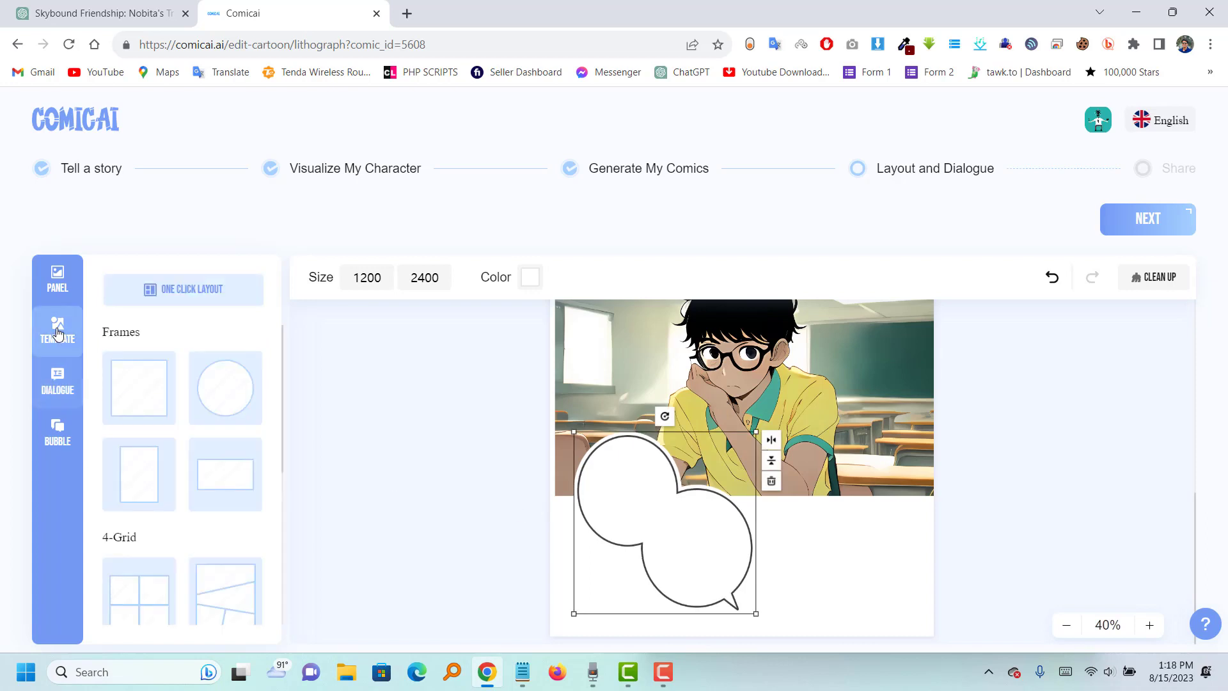
left_click(69, 275)
left_click(68, 381)
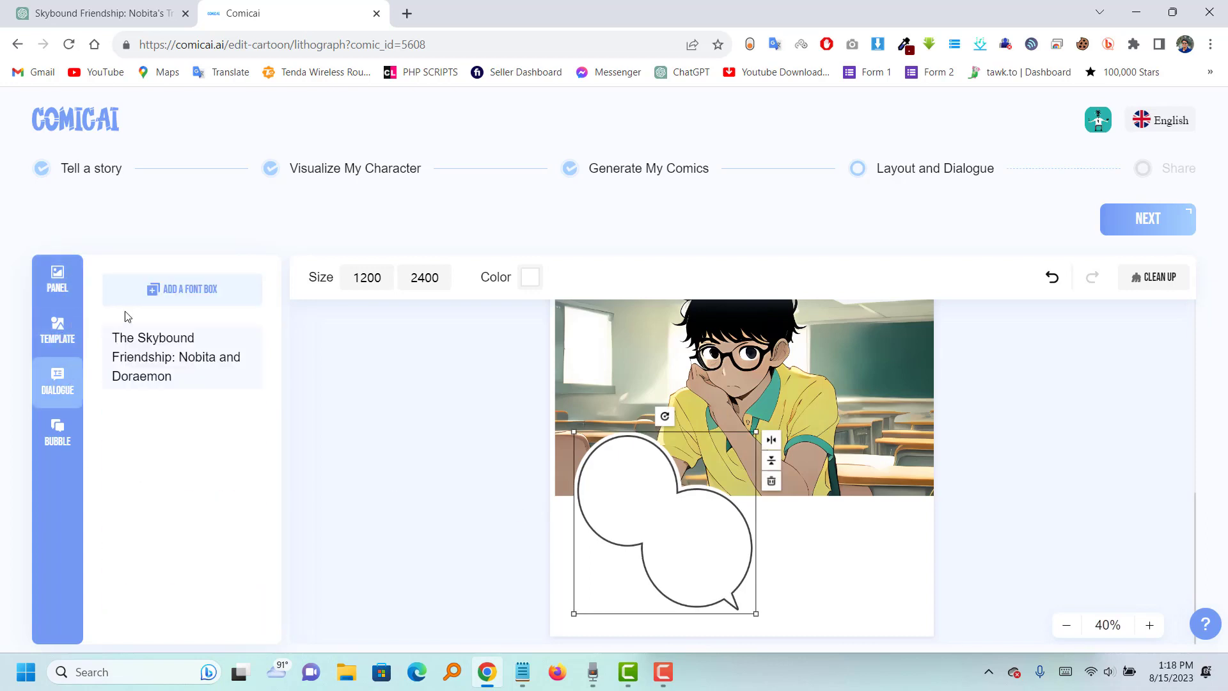
left_click(201, 301)
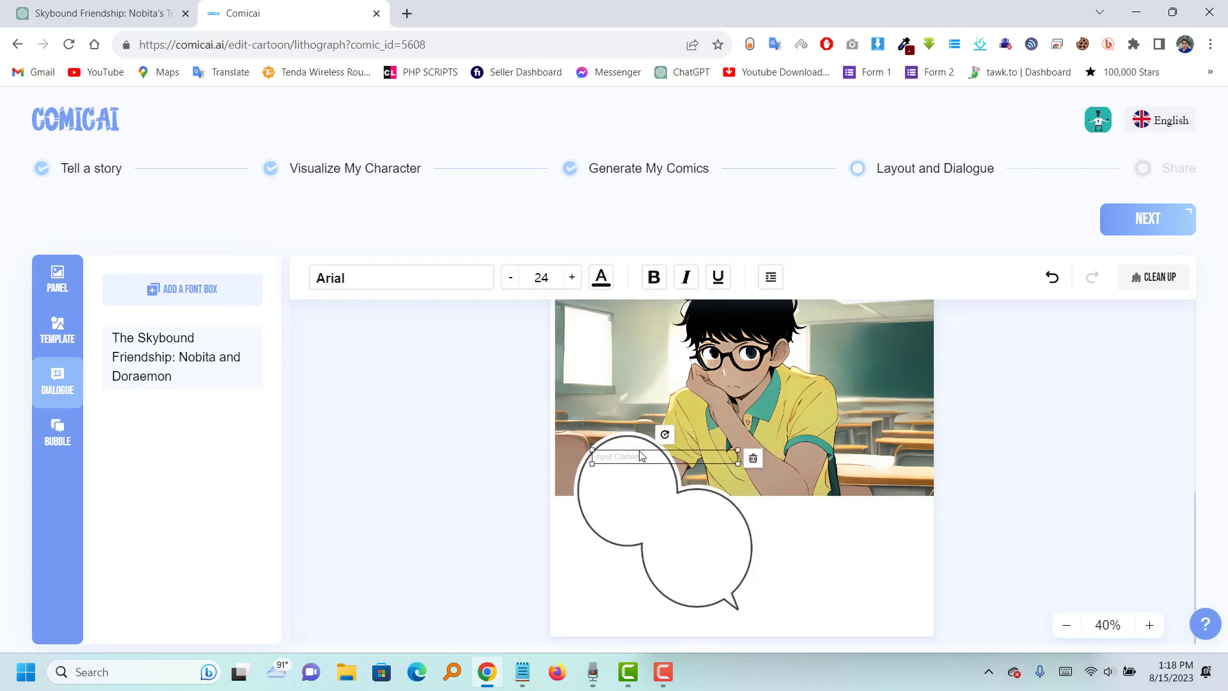
left_click_drag(632, 461, 643, 502)
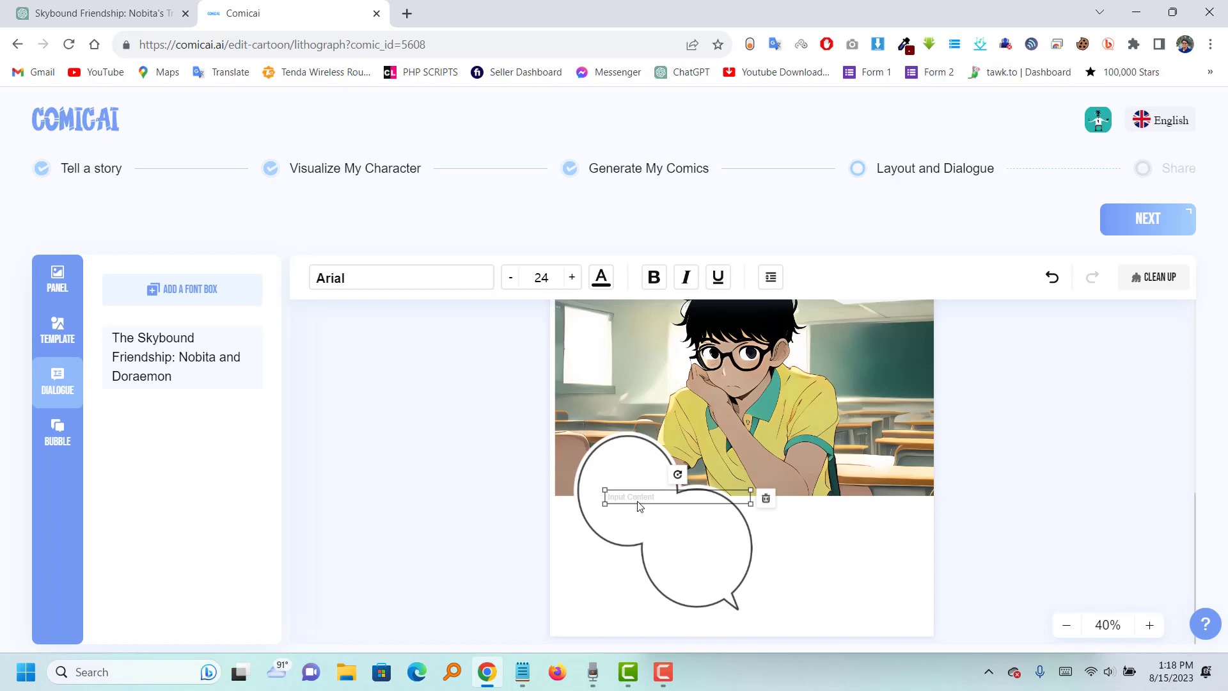
left_click(638, 497)
right_click(634, 497)
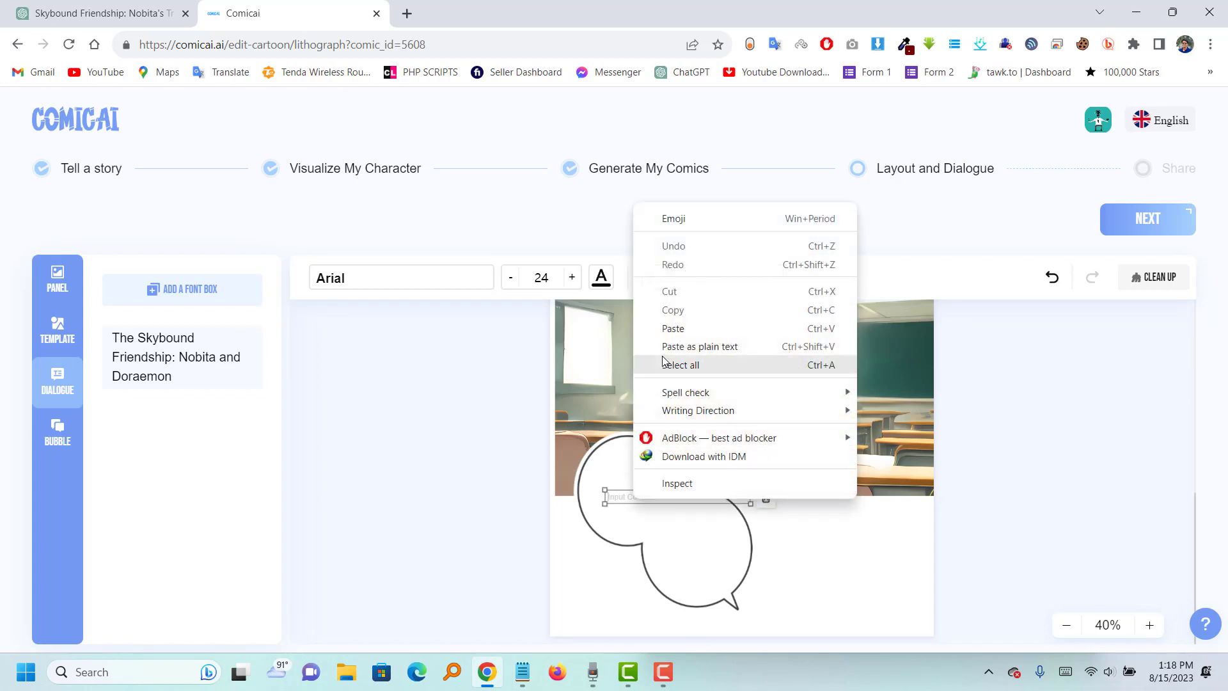
left_click(665, 326)
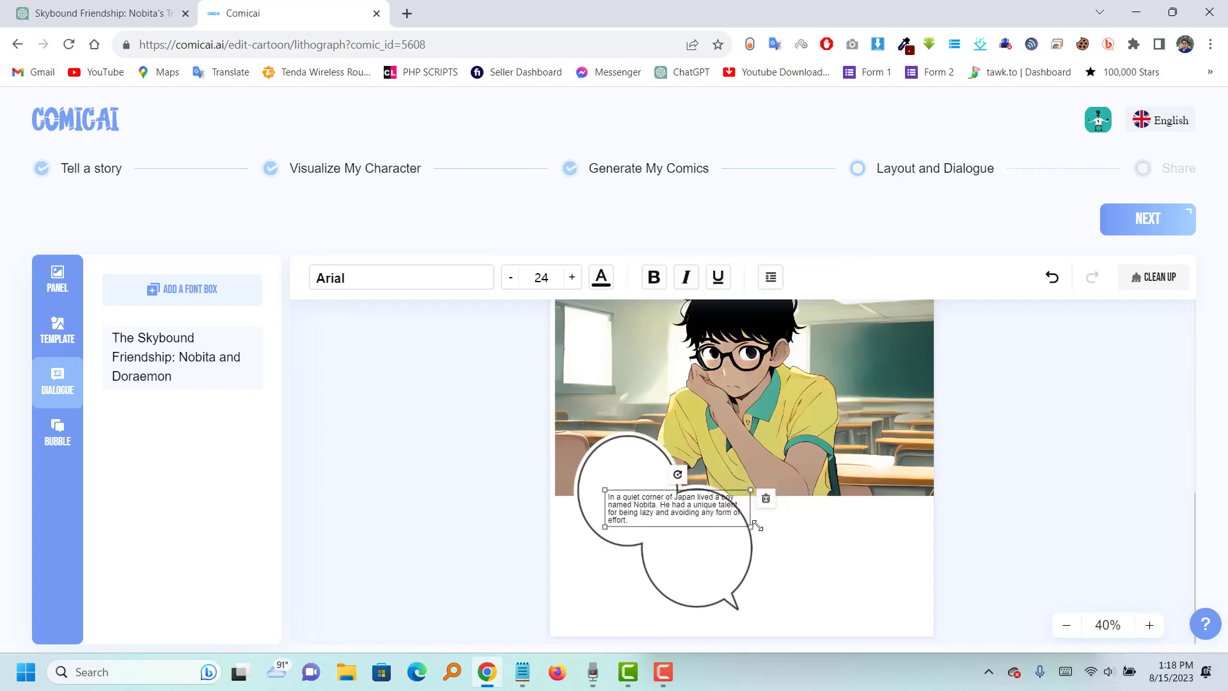
Shrink the narration text to font size 20 and move it slightly lower inside the double-circle bubble.
left_click_drag(749, 527, 726, 540)
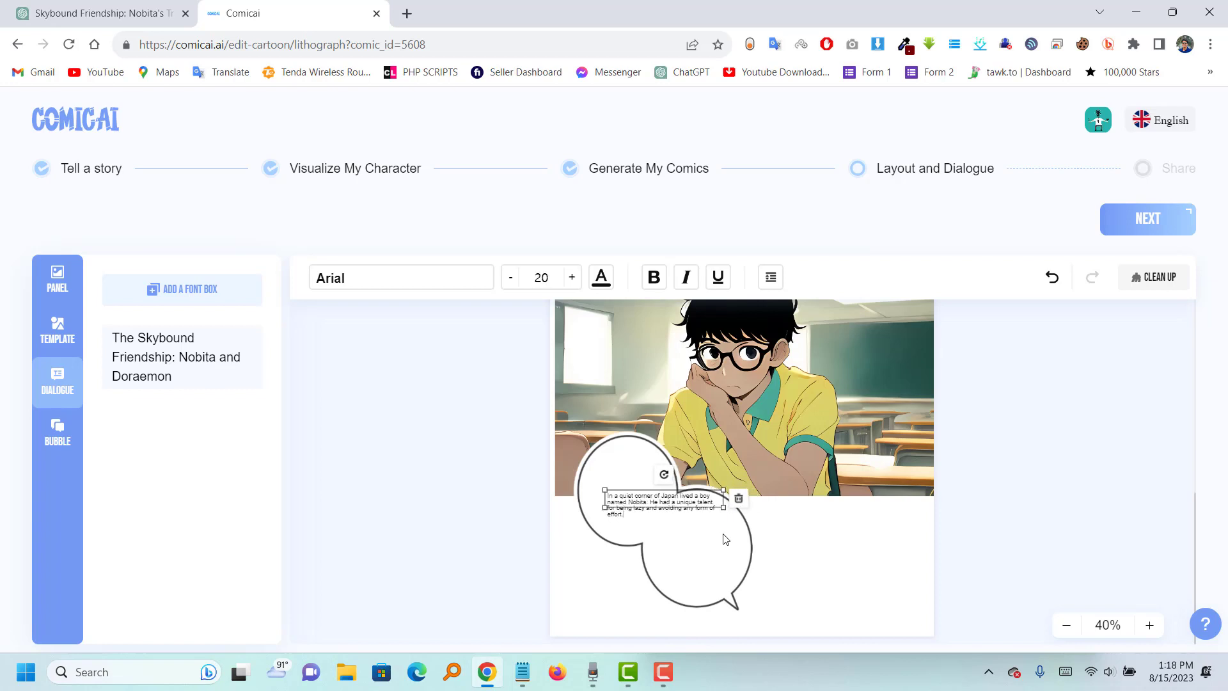
left_click(639, 479)
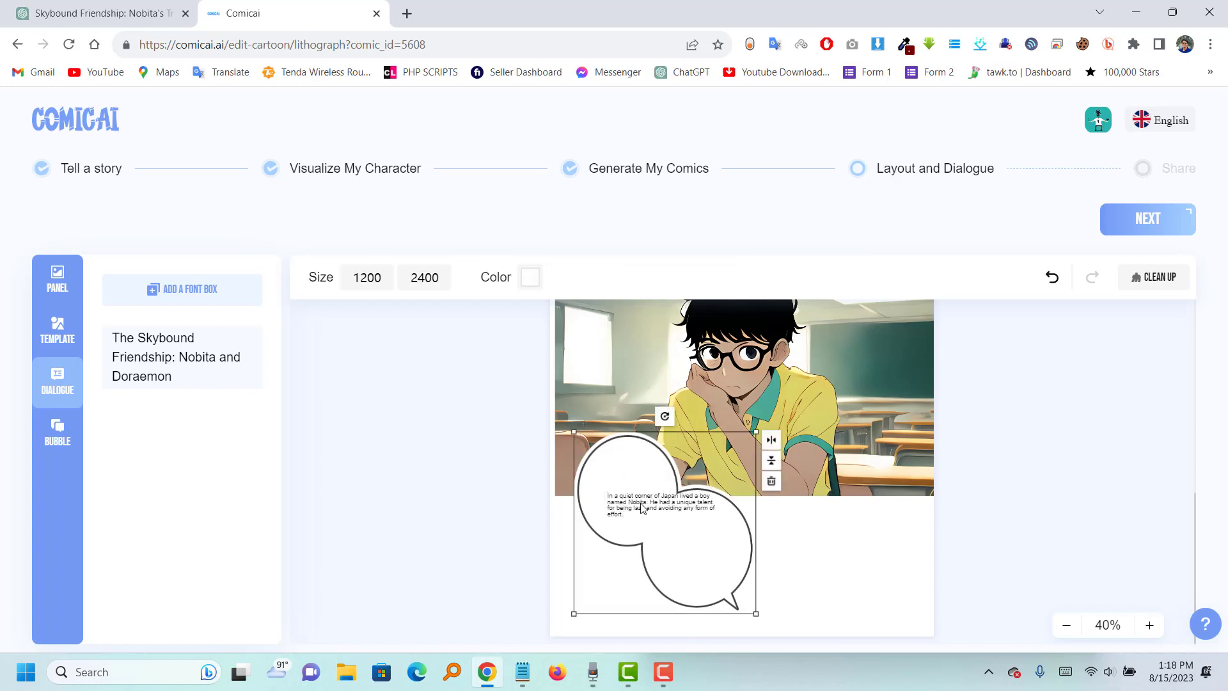
left_click(642, 508)
left_click_drag(652, 507, 653, 518)
left_click(1071, 515)
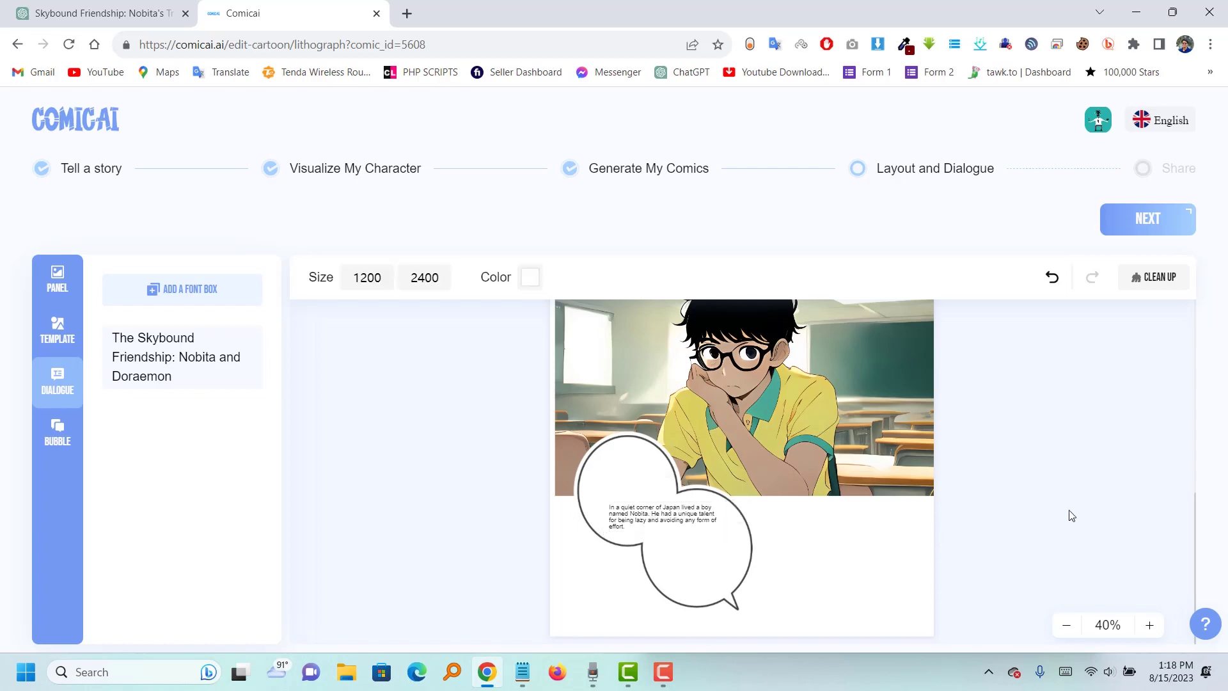
Place the panel-3 image on the page below panel 2, beside the double-circle bubble's tail.
scroll(707, 406, "up", 5)
scroll(707, 406, "down", 5)
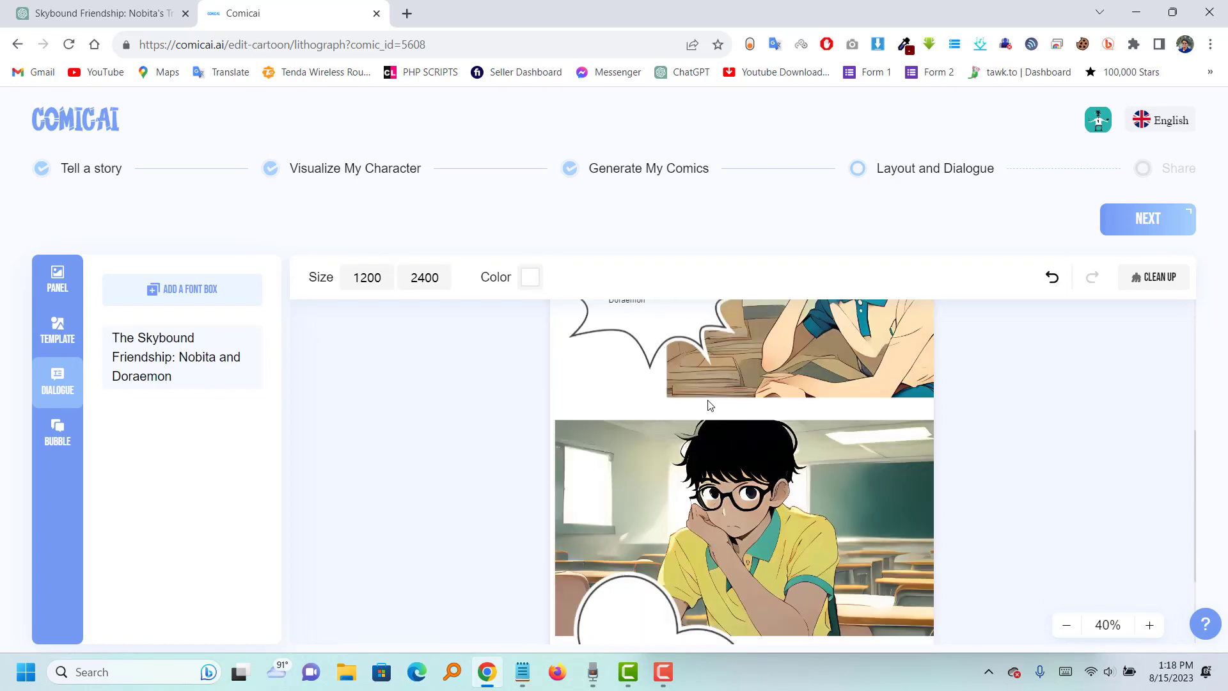
left_click(51, 289)
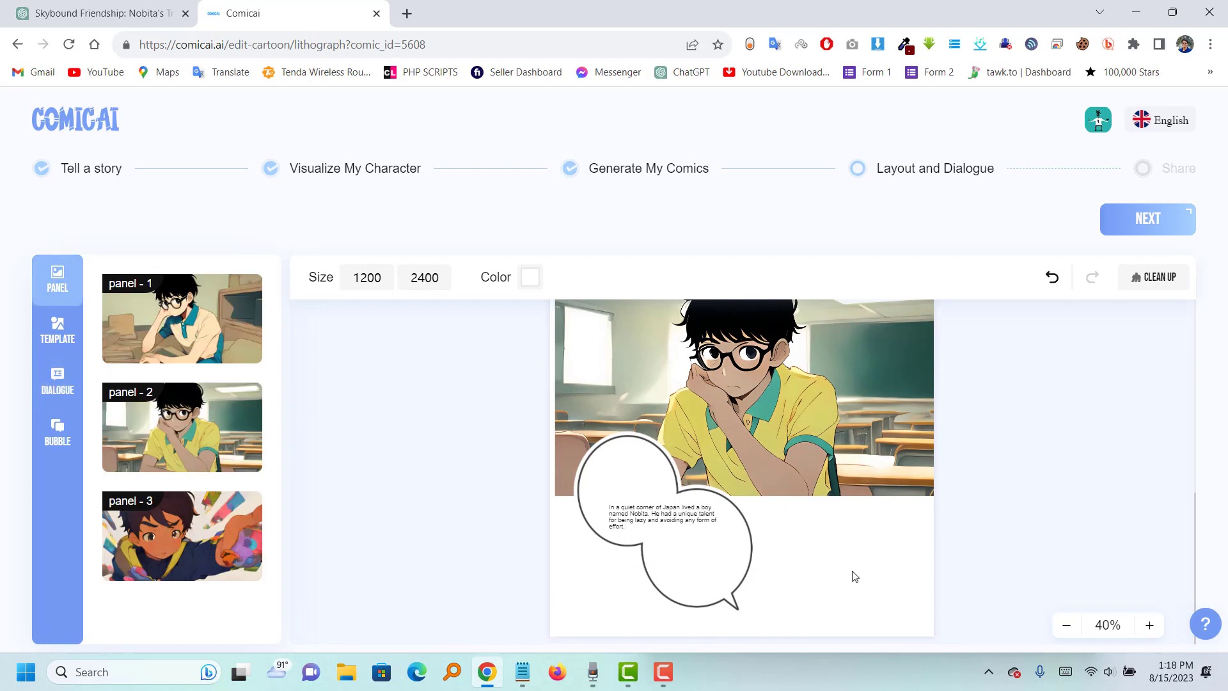
left_click_drag(159, 539, 819, 596)
scroll(820, 588, "down", 2)
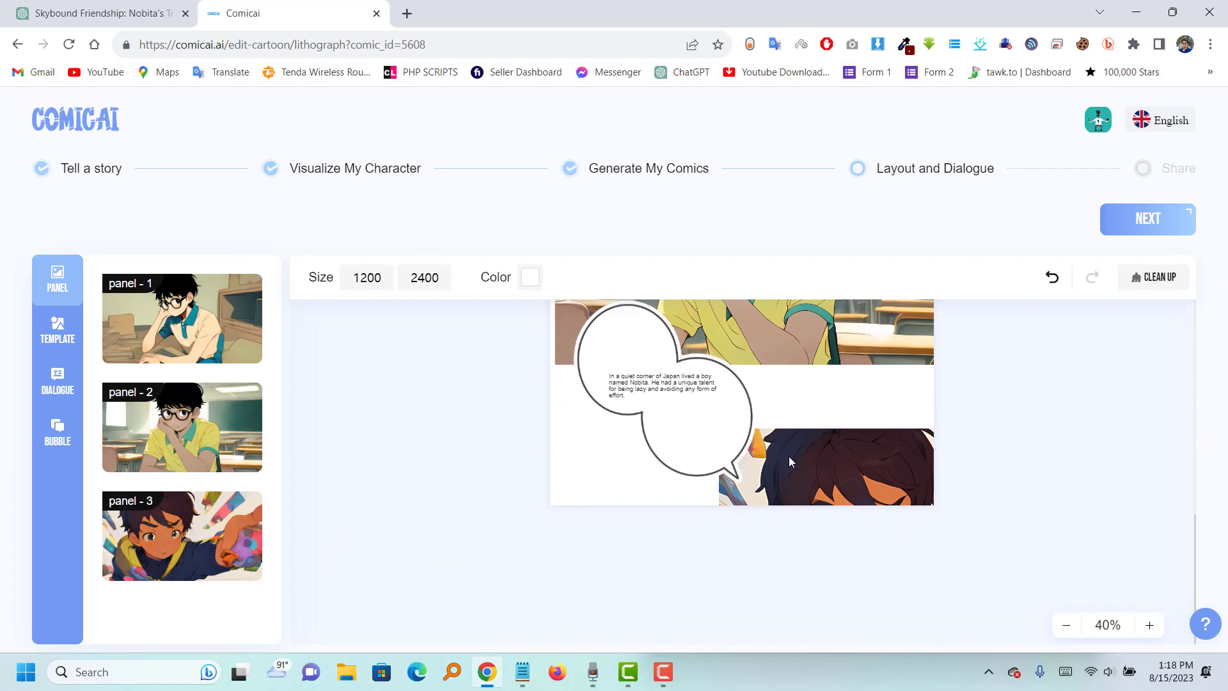
scroll(789, 455, "up", 2)
mouse_move(816, 519)
left_mouse_down()
mouse_move(810, 466)
mouse_move(802, 535)
left_mouse_up()
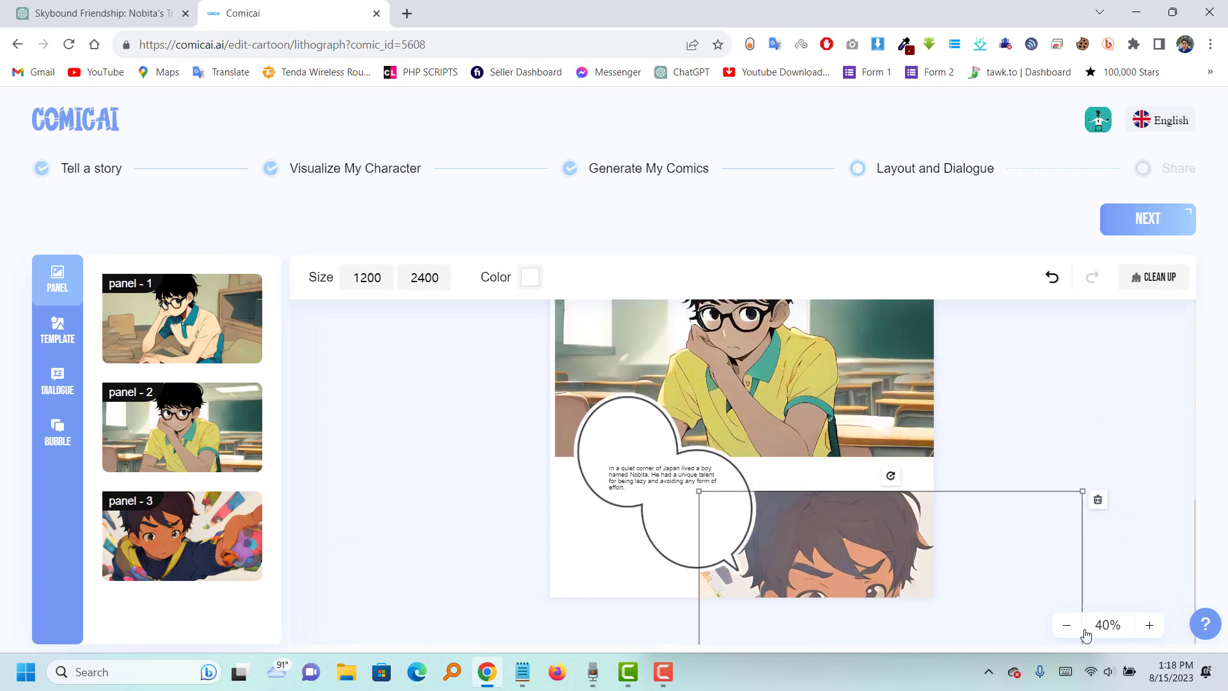
Set the comic page height to 3000.
left_click(1066, 627)
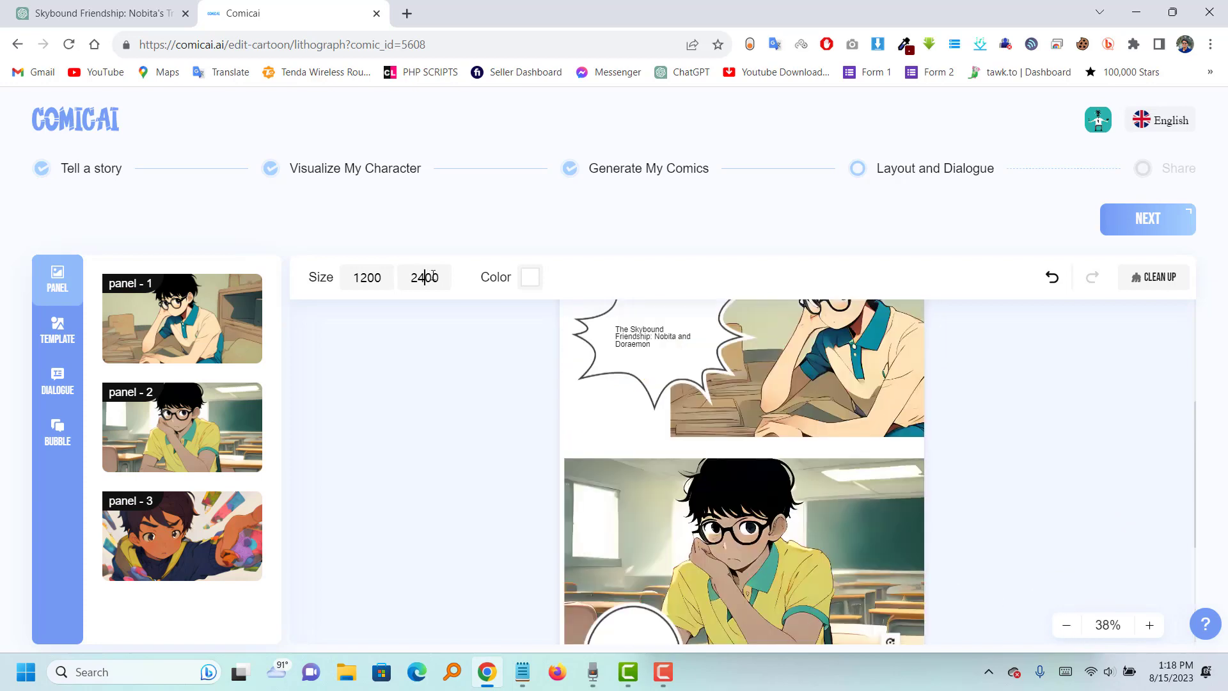
double_click(419, 277)
type("3000")
scroll(742, 439, "down", 10)
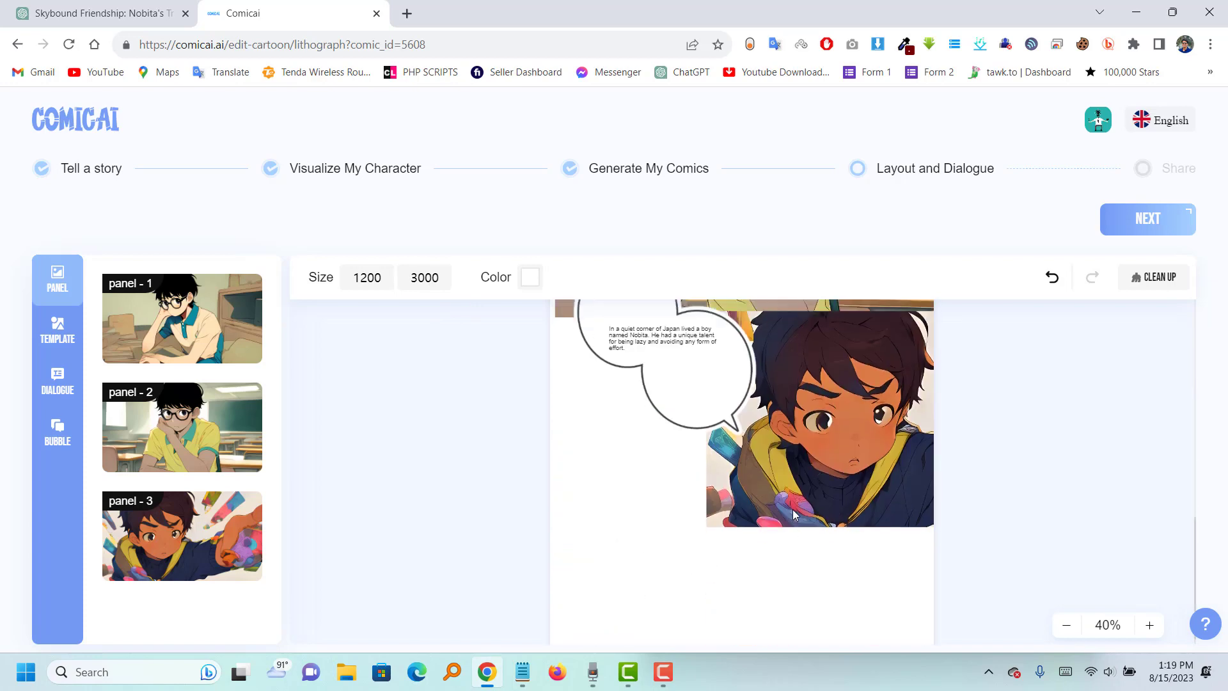
scroll(793, 510, "up", 3)
scroll(793, 509, "down", 3)
Shift the panel-3 image left and slightly up on the page, behind the double-circle bubble's tail.
left_click(798, 448)
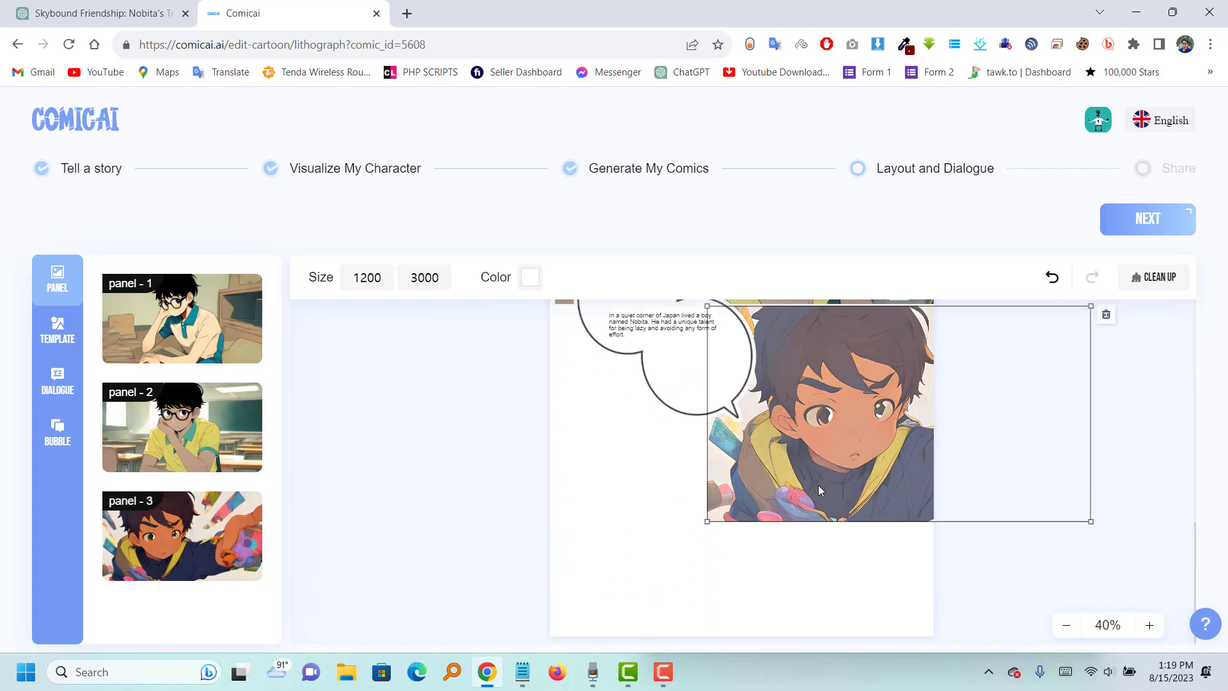
left_click_drag(818, 485, 781, 450)
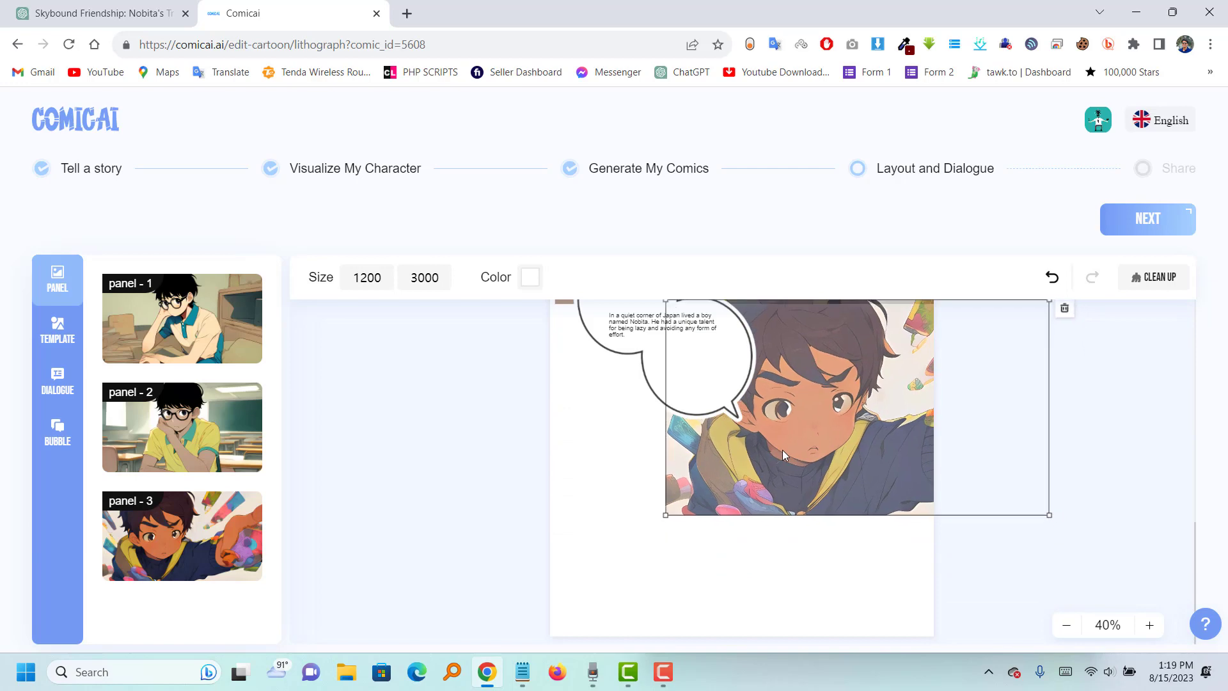
left_click(1034, 571)
scroll(902, 540, "up", 3)
scroll(901, 539, "down", 3)
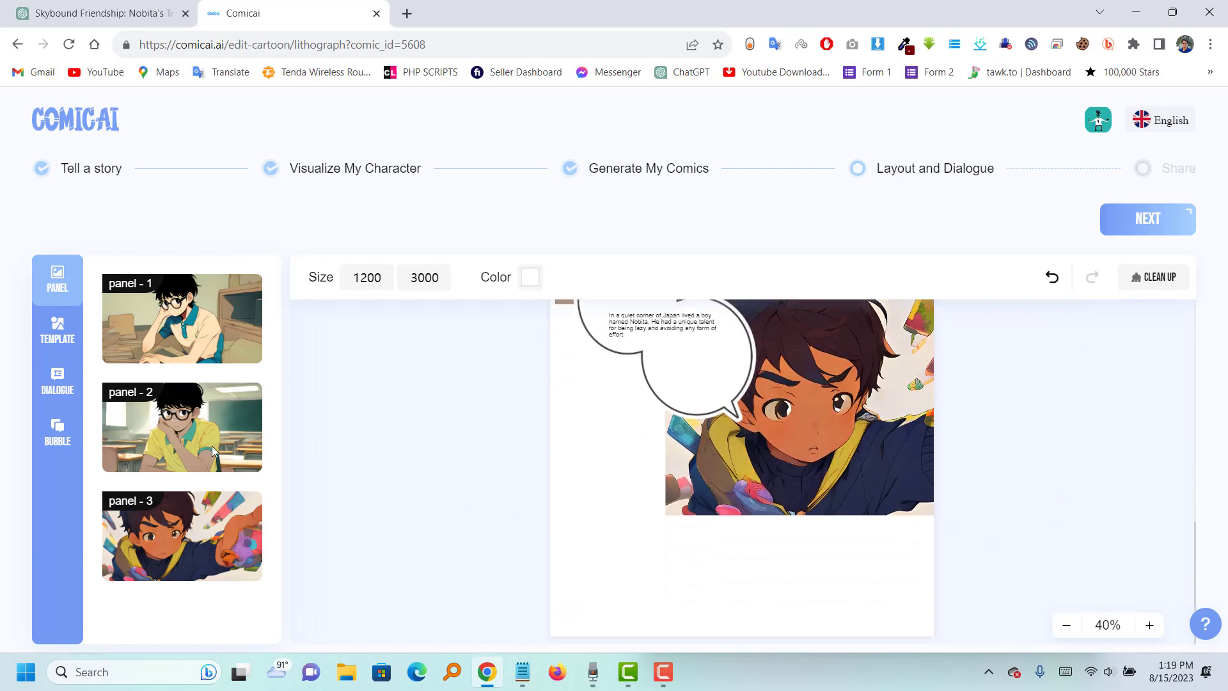
Add the cloud-shaped thought bubble over the lower-left edge of the panel-3 image.
left_click(57, 438)
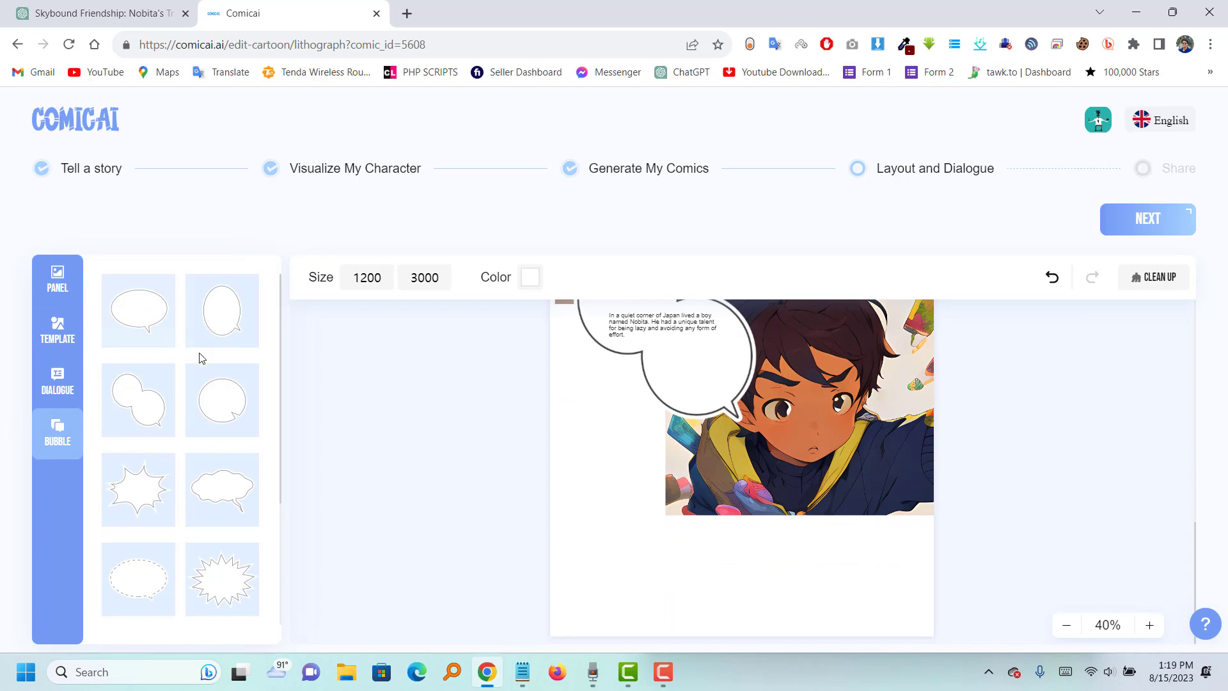
left_click(58, 343)
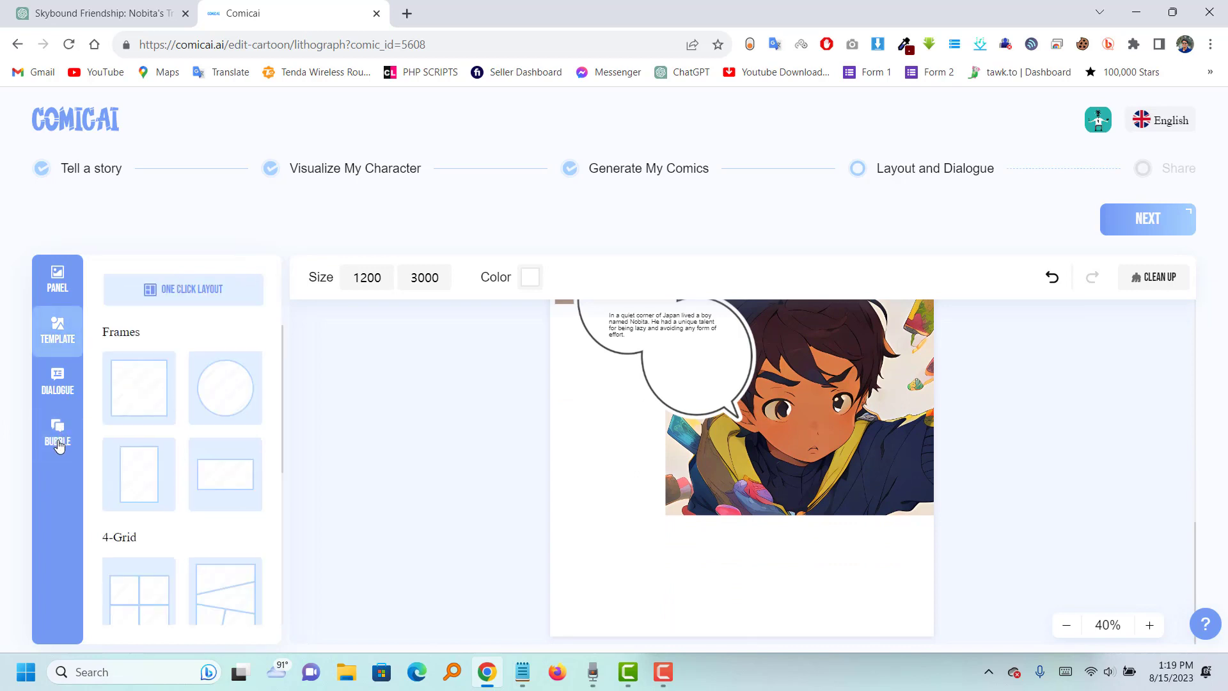
left_click(58, 445)
scroll(247, 493, "down", 5)
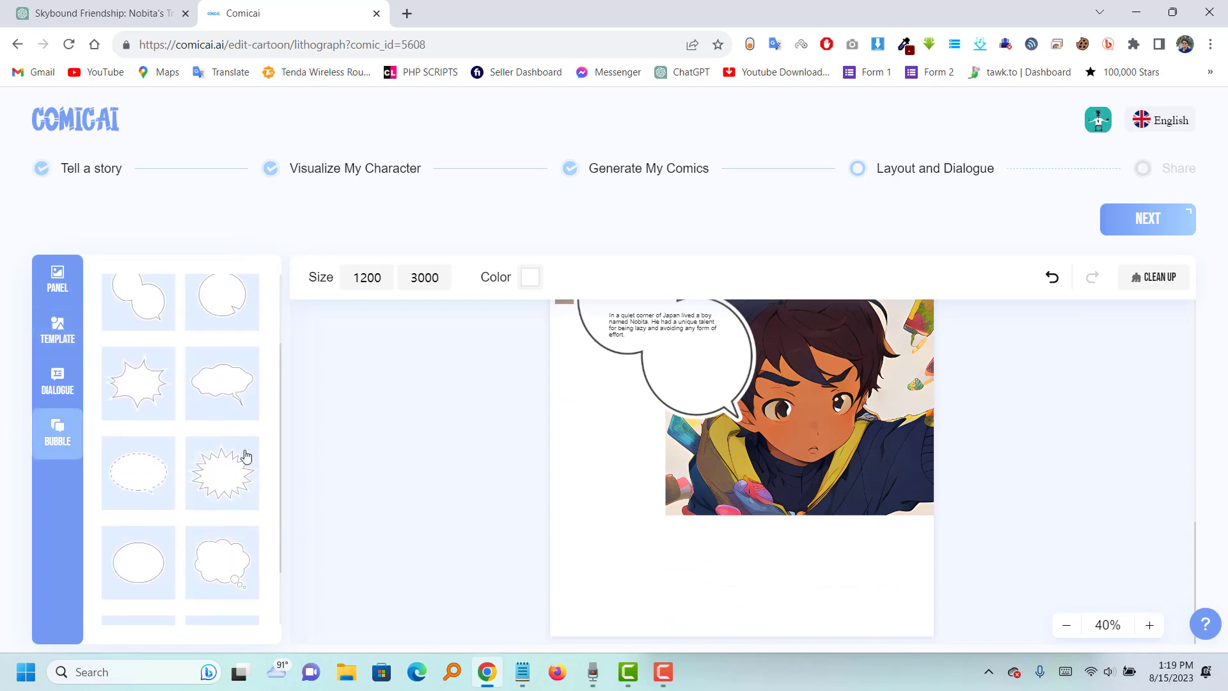
scroll(217, 481, "down", 2)
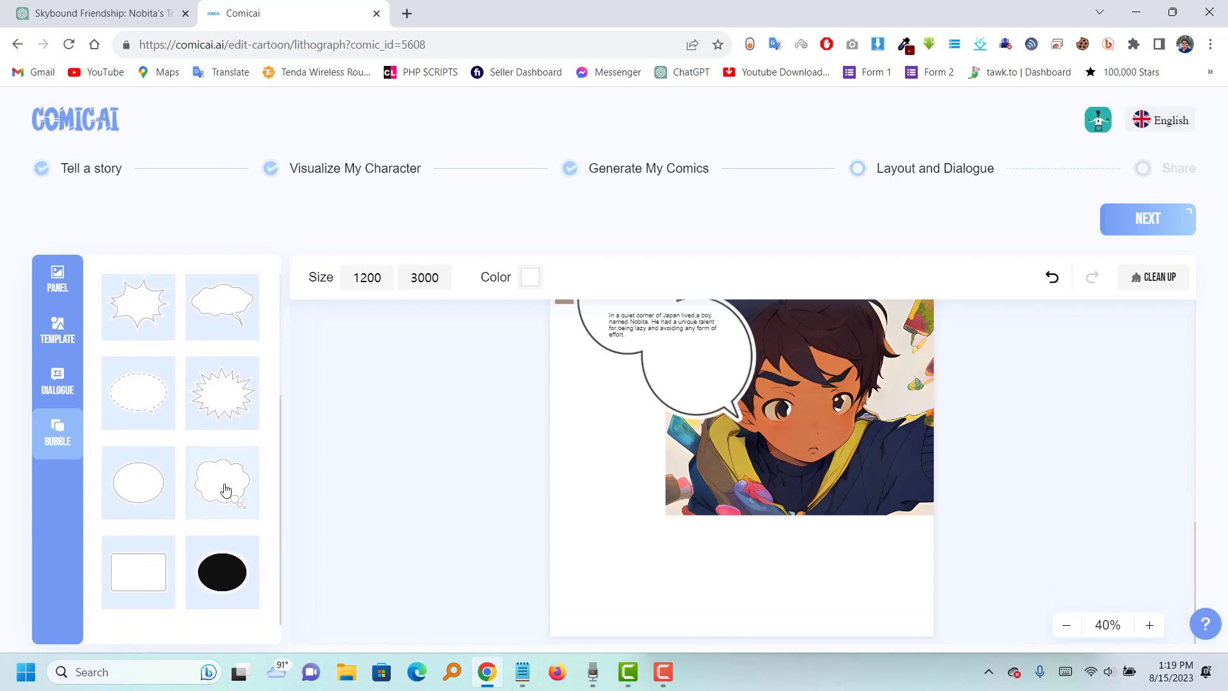
left_click_drag(225, 490, 620, 479)
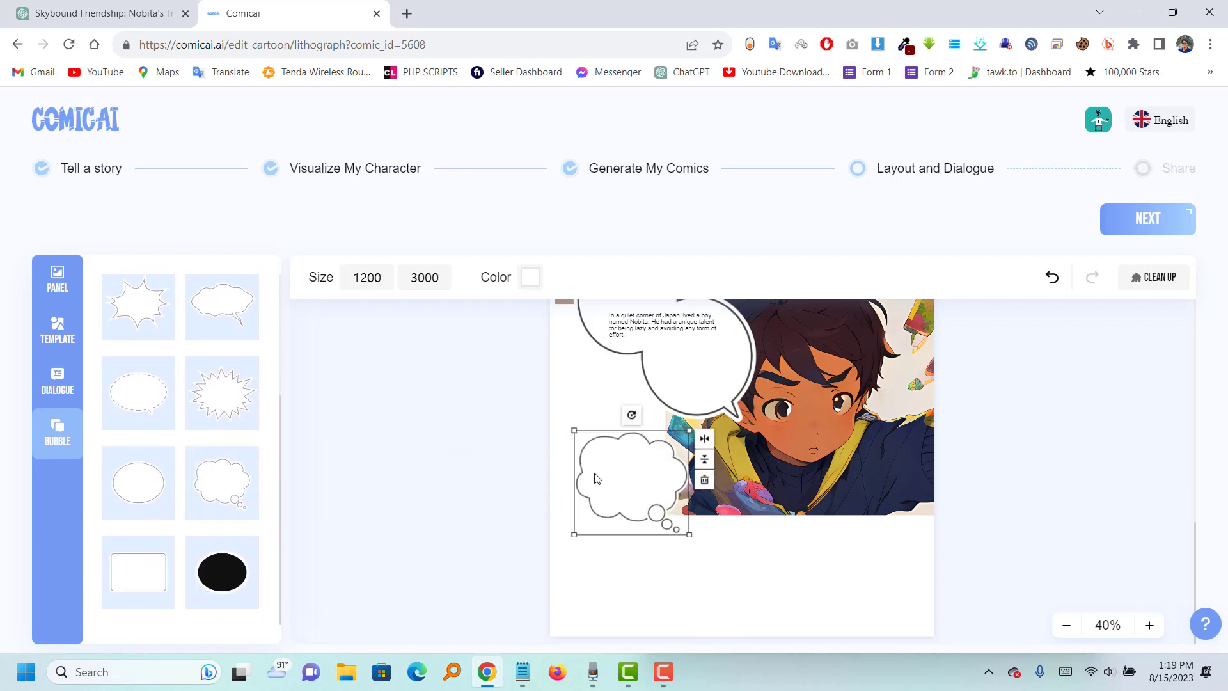
Rotate the thought bubble so its small circles point toward the panel-3 character, enlarge it, and nudge it right.
left_click_drag(631, 415, 545, 463)
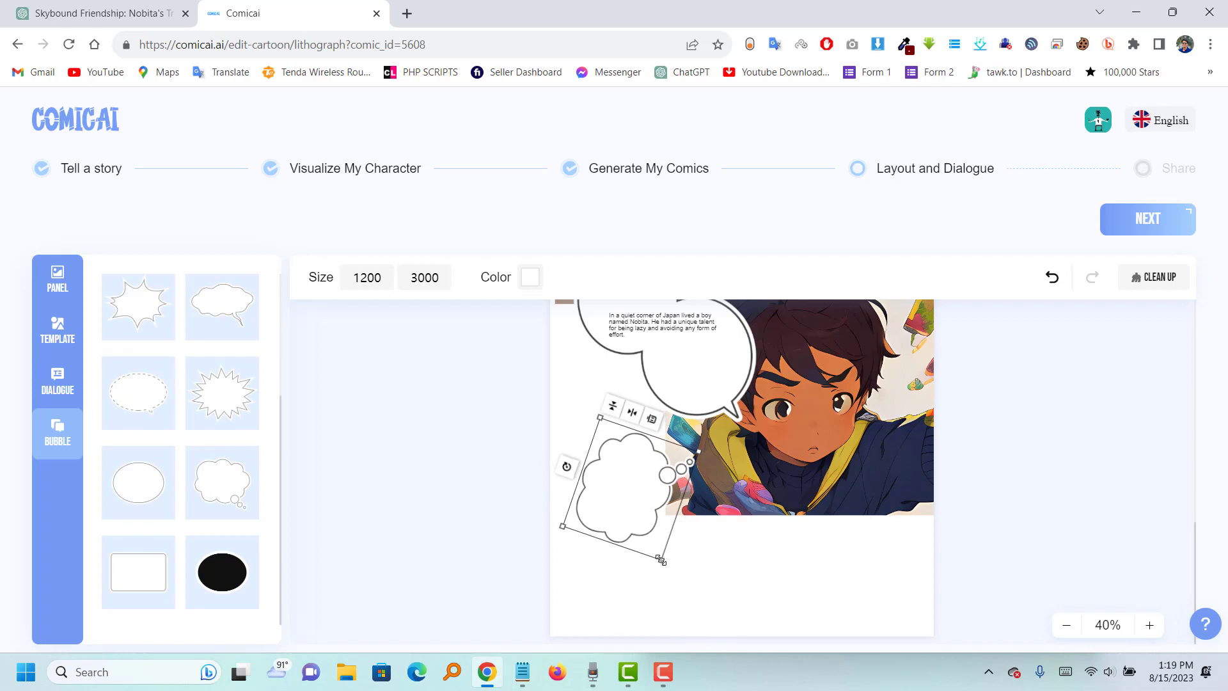
left_click_drag(665, 588, 688, 639)
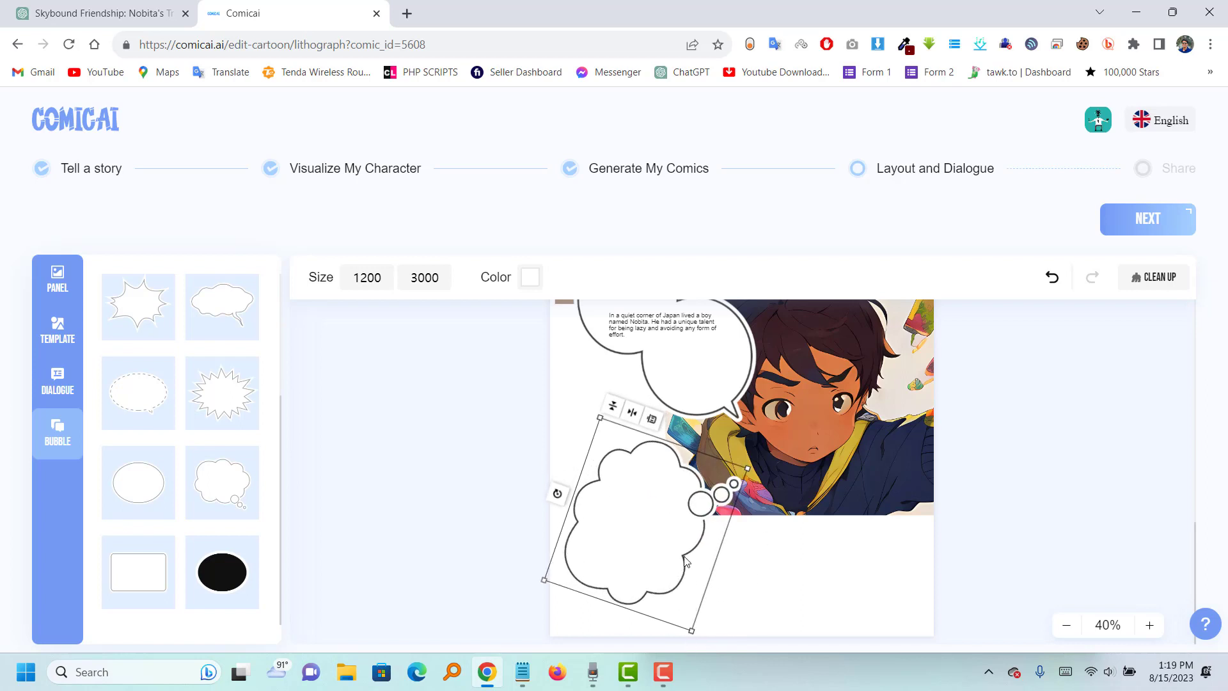
left_click_drag(684, 561, 699, 558)
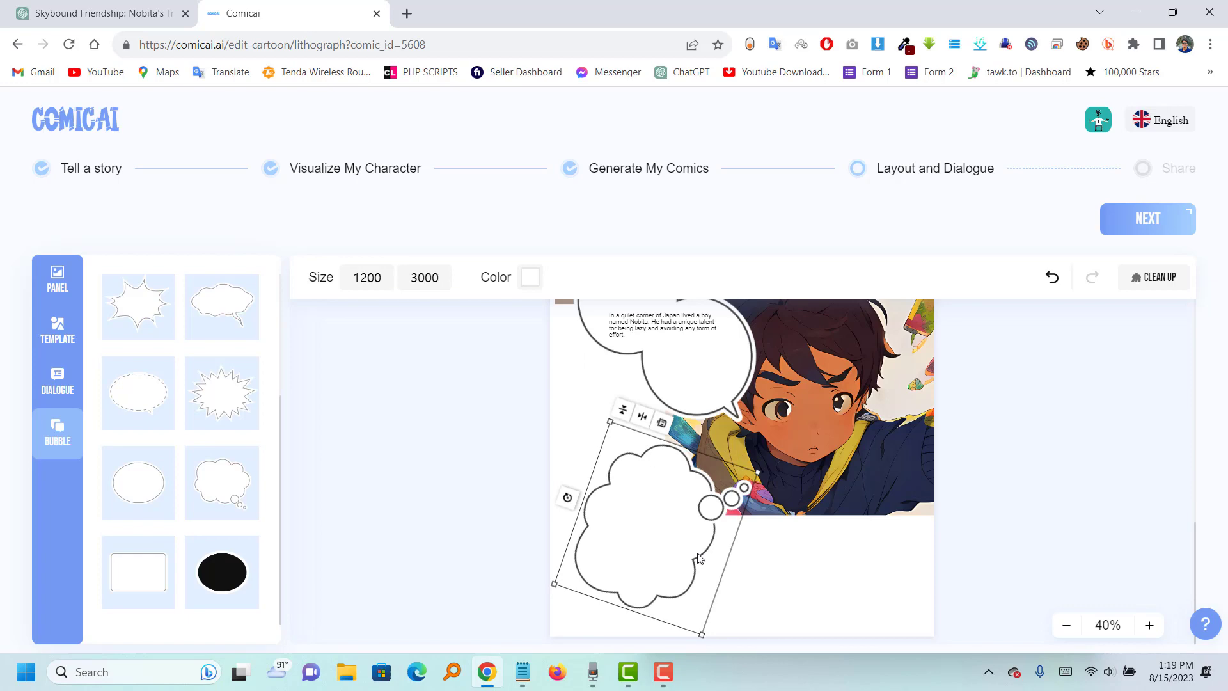
left_click(1065, 499)
Copy Doraemon's Panel 5 line, "Hello there! I am Doraemon, a cat-type robot from the 22nd century.", from ChatGPT and return to Comicai.
left_click(96, 13)
scroll(567, 363, "down", 2)
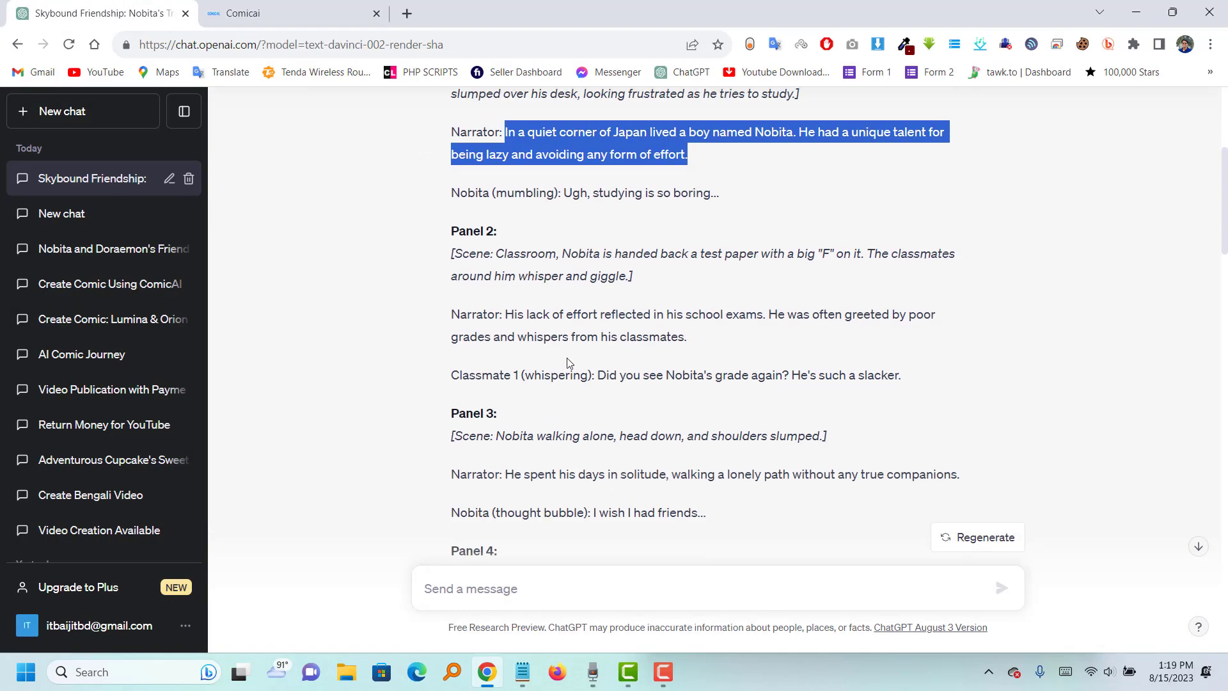
scroll(524, 281, "down", 6)
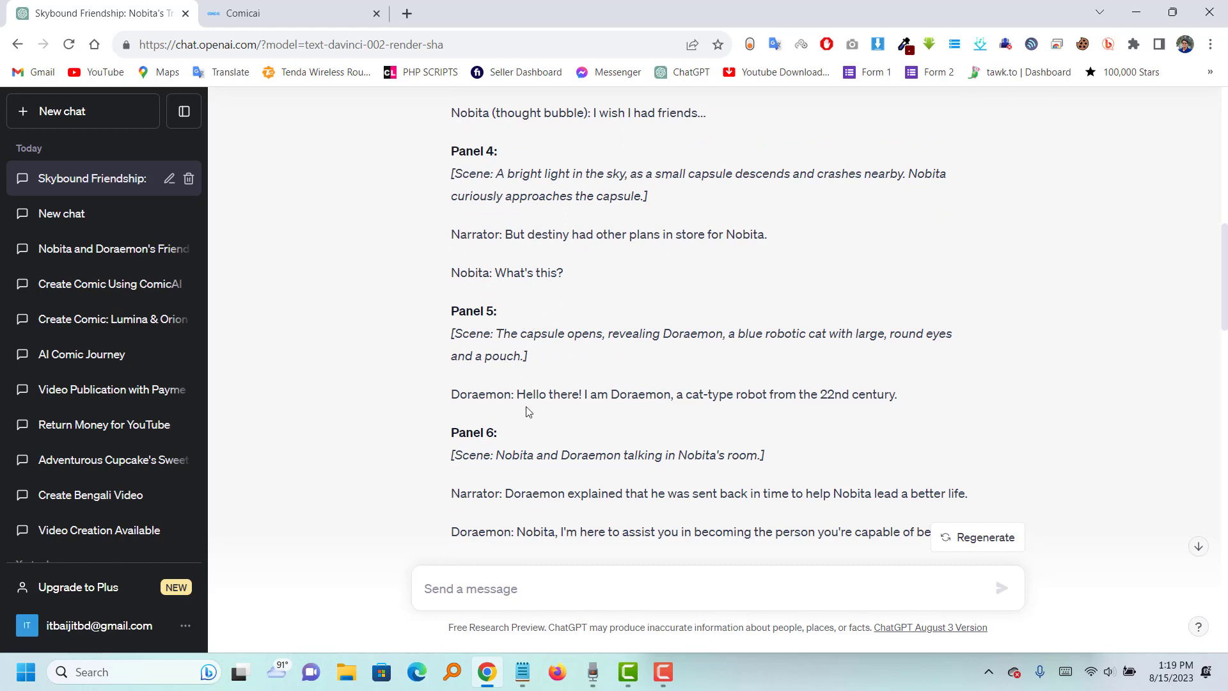
left_click_drag(524, 393, 995, 403)
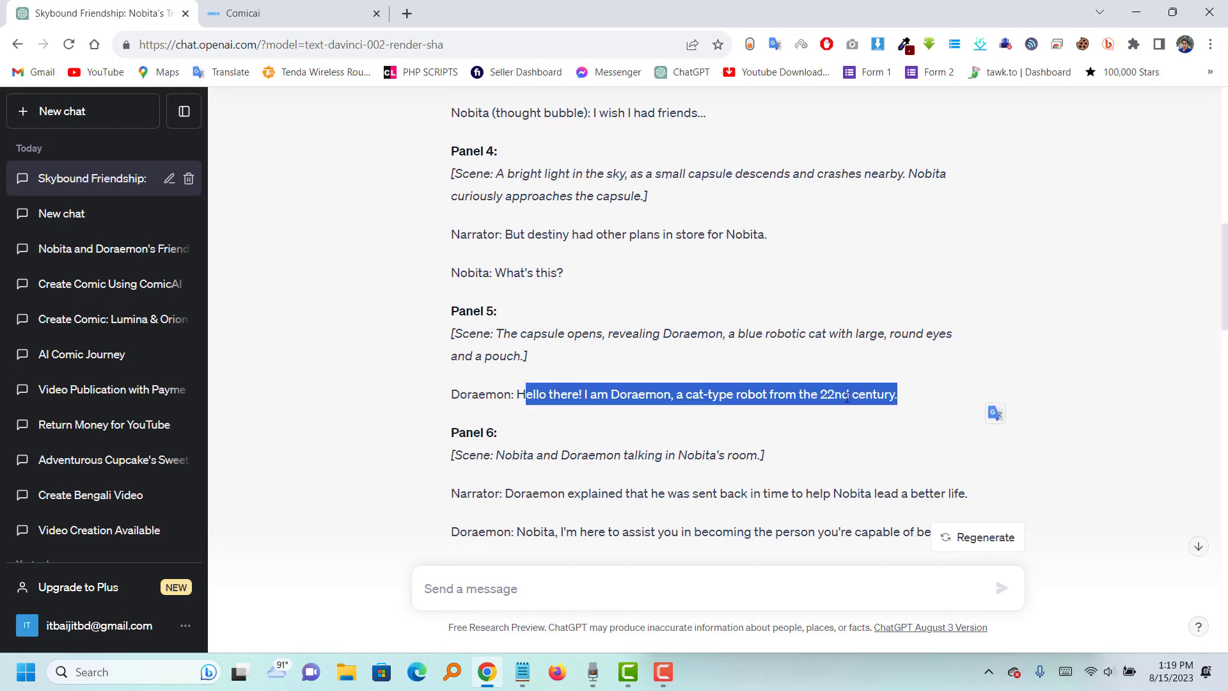
right_click(817, 393)
left_click(846, 404)
left_click_drag(519, 391, 957, 391)
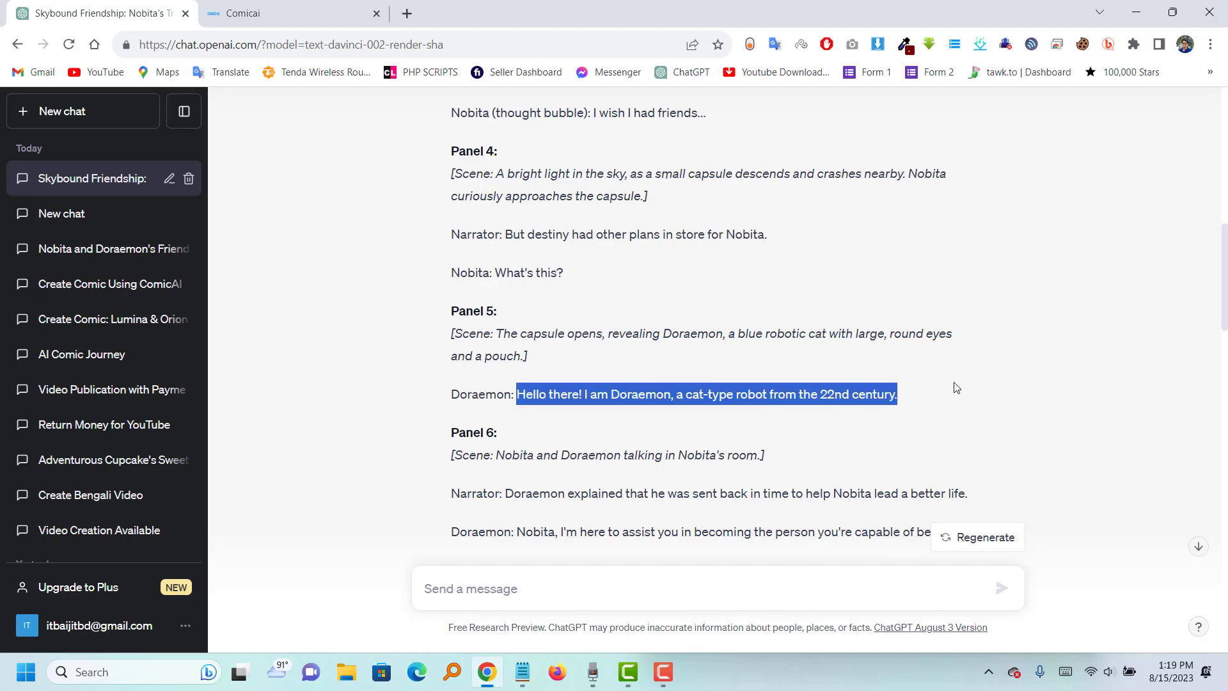
right_click(871, 394)
left_click(850, 407)
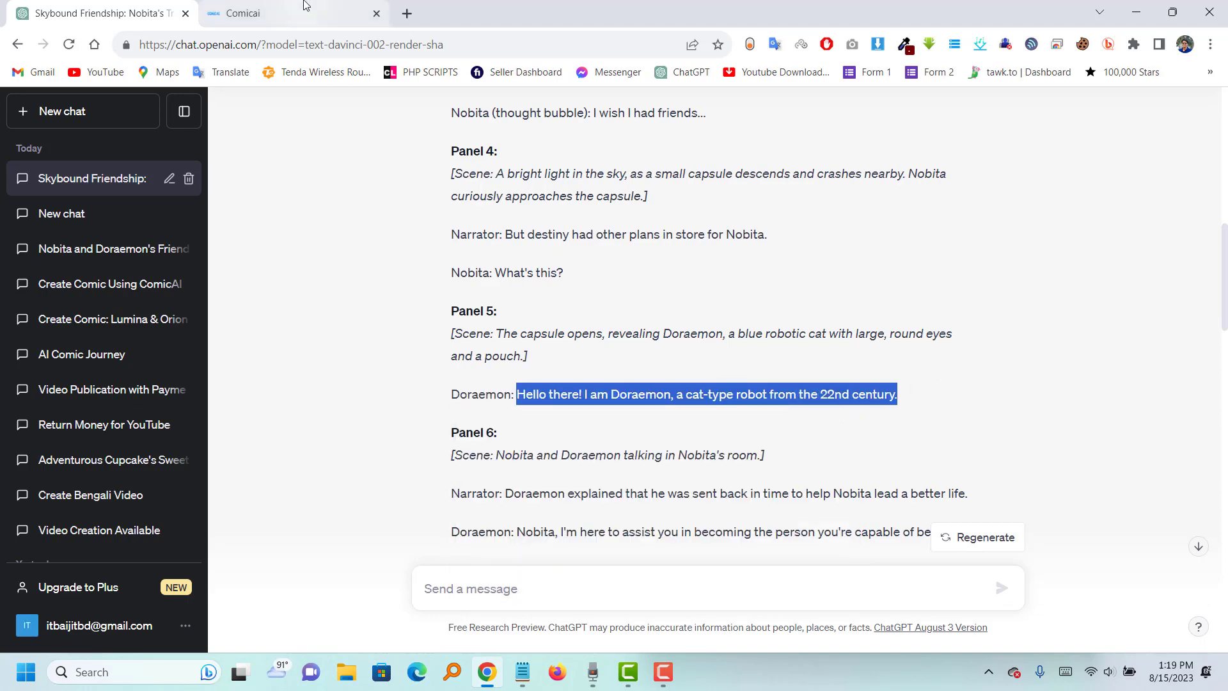
left_click(287, 13)
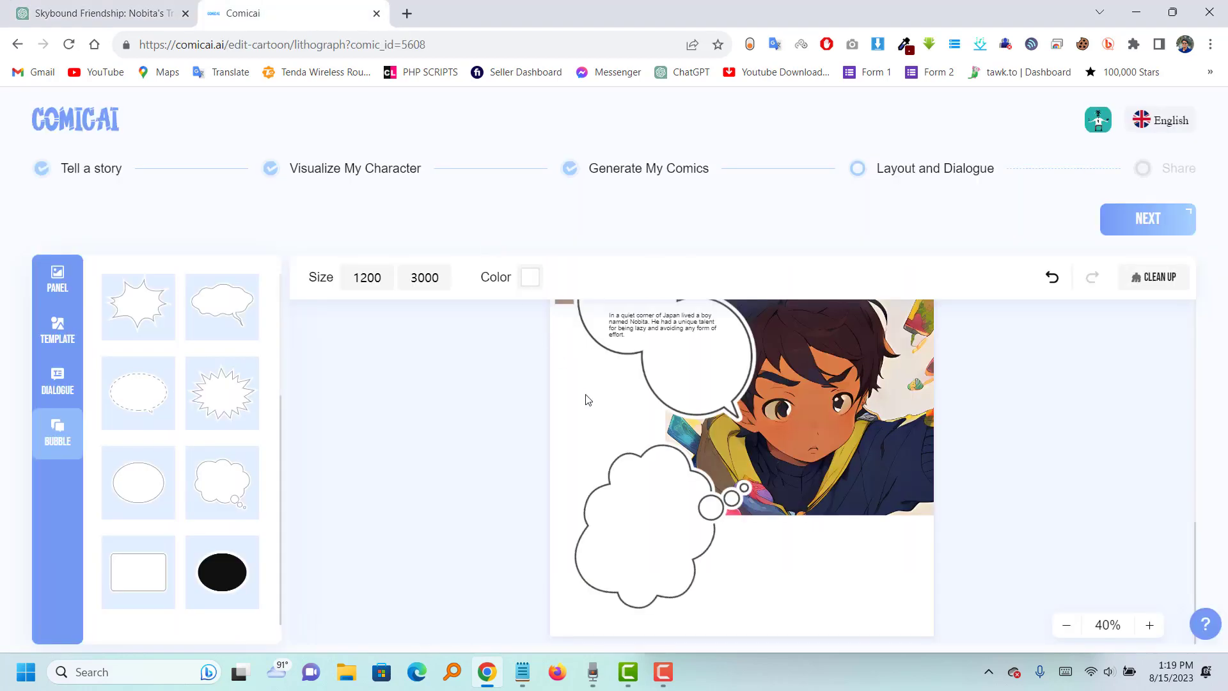
Add a font box over the thought bubble and paste the copied Doraemon line into it.
left_click(53, 328)
left_click(56, 382)
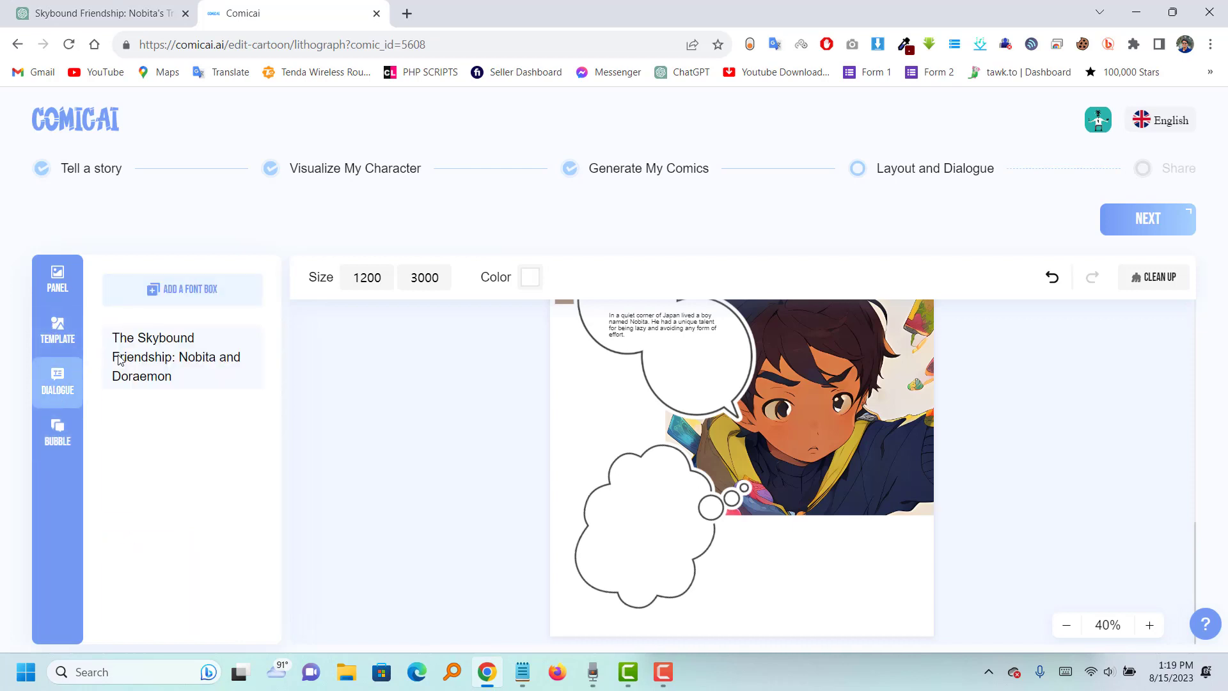
left_click(177, 288)
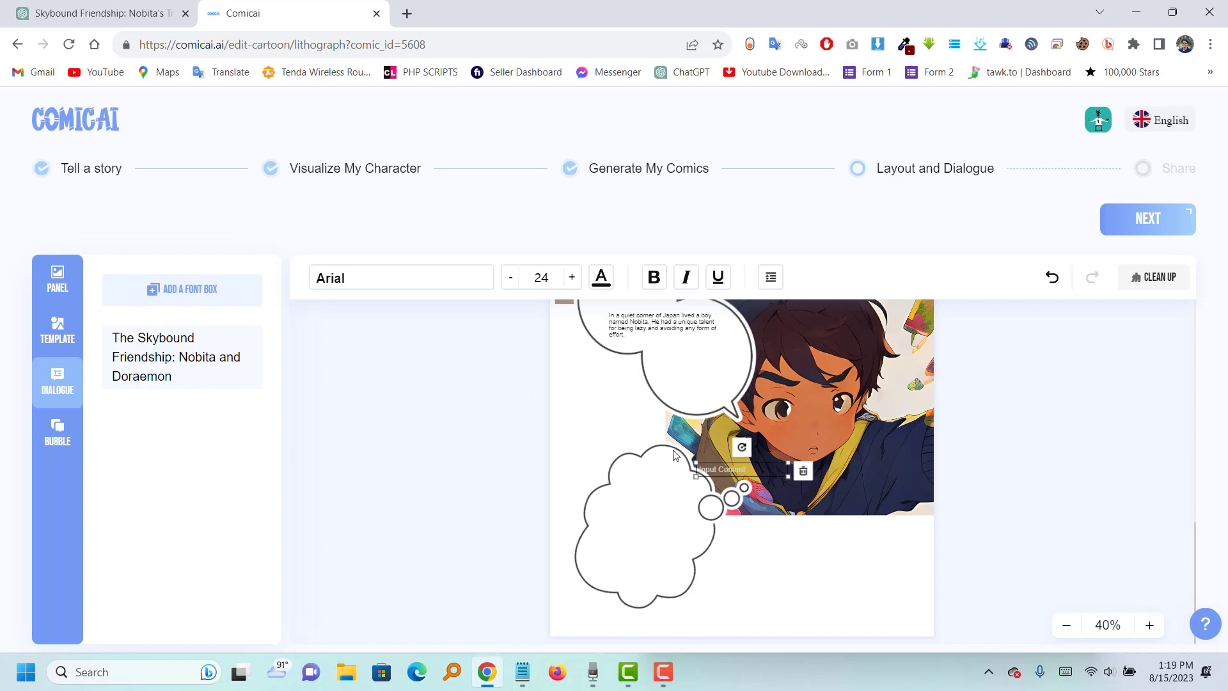
left_click_drag(725, 470, 646, 515)
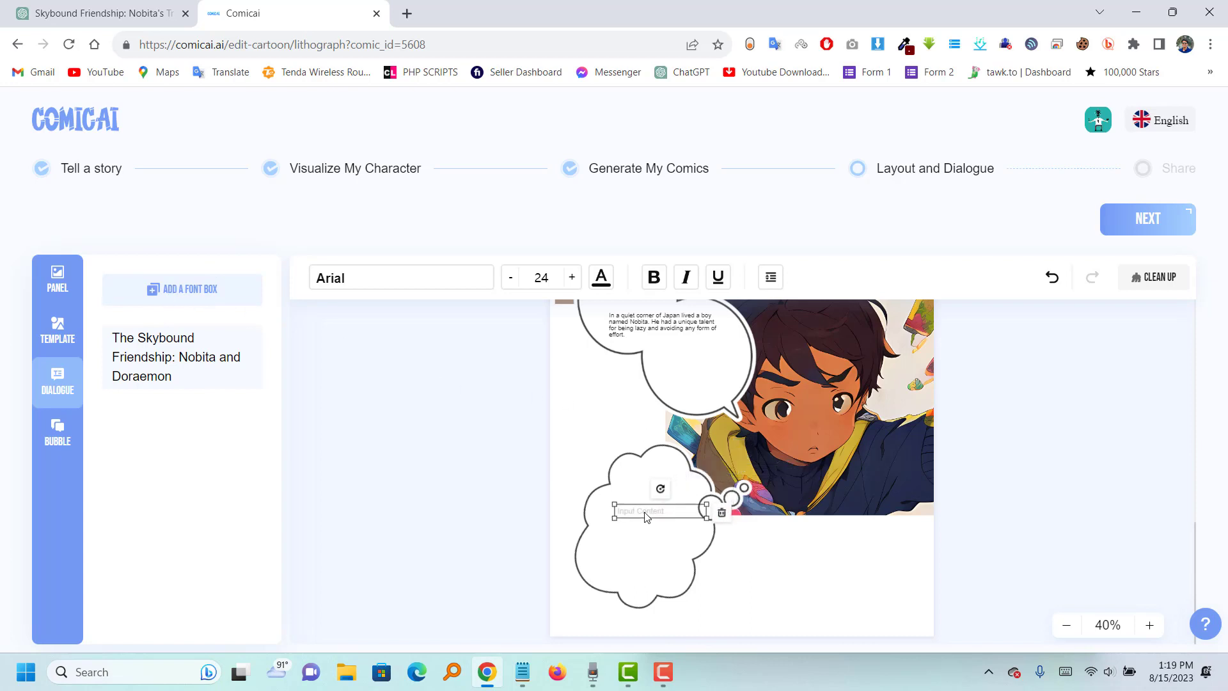
left_click(646, 518)
right_click(646, 519)
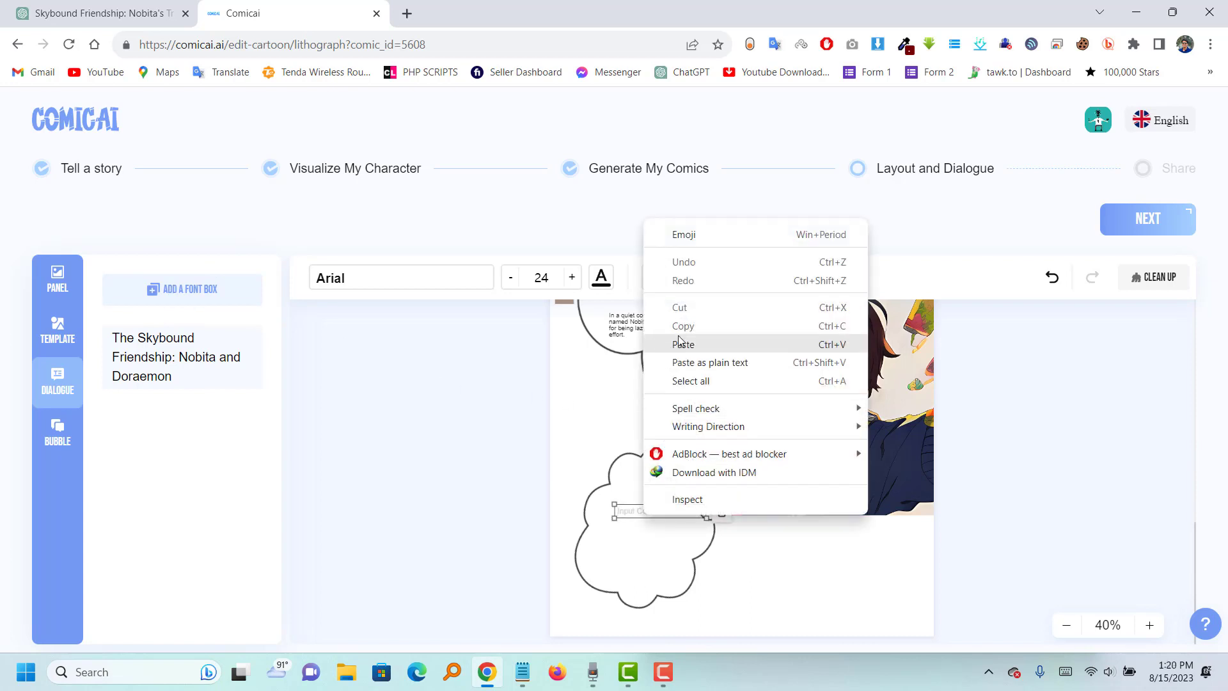
left_click(682, 344)
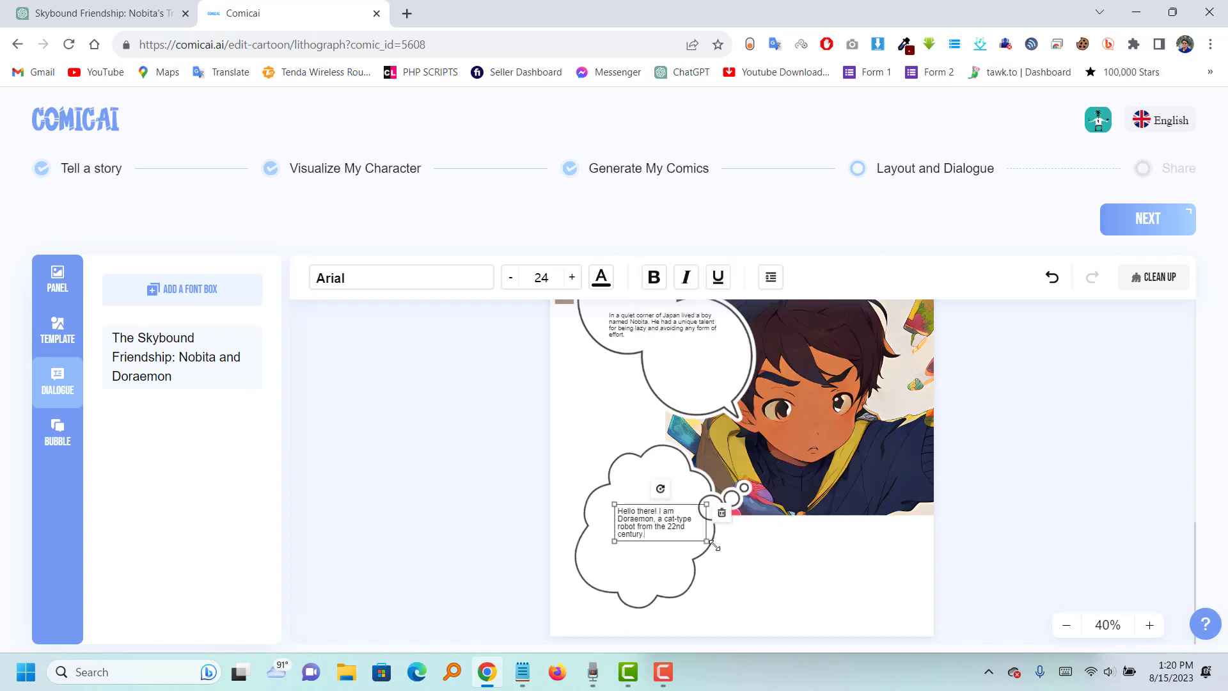
Enlarge the Doraemon text to font size 25 and reposition it inside the thought bubble.
mouse_move(707, 541)
left_mouse_down()
mouse_move(735, 544)
mouse_move(703, 534)
mouse_move(716, 547)
left_mouse_up()
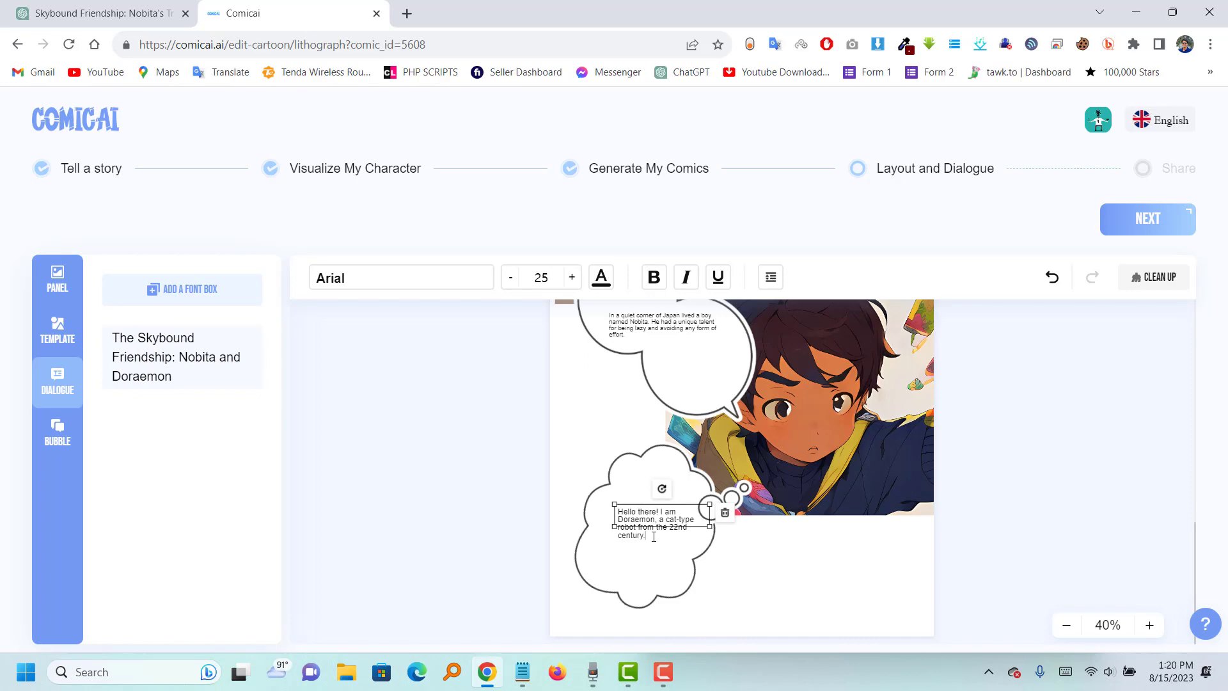
left_click(635, 549)
left_click_drag(656, 525, 644, 531)
left_click(1023, 465)
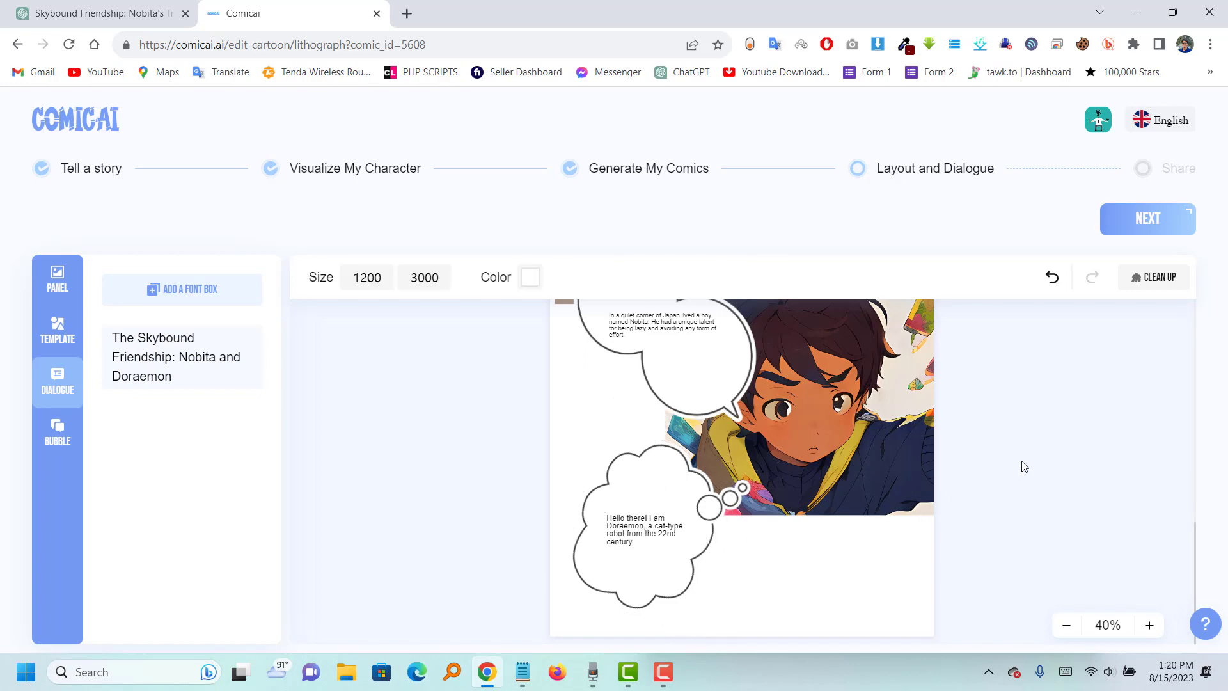
Review the whole comic page, checking the layout of all three panels with their bubbles and text.
scroll(799, 512, "up", 5)
scroll(785, 505, "down", 5)
scroll(785, 505, "up", 3)
scroll(791, 522, "up", 3)
scroll(791, 521, "down", 5)
scroll(791, 522, "up", 5)
scroll(790, 517, "up", 2)
scroll(791, 518, "down", 9)
scroll(789, 524, "up", 5)
scroll(791, 526, "up", 3)
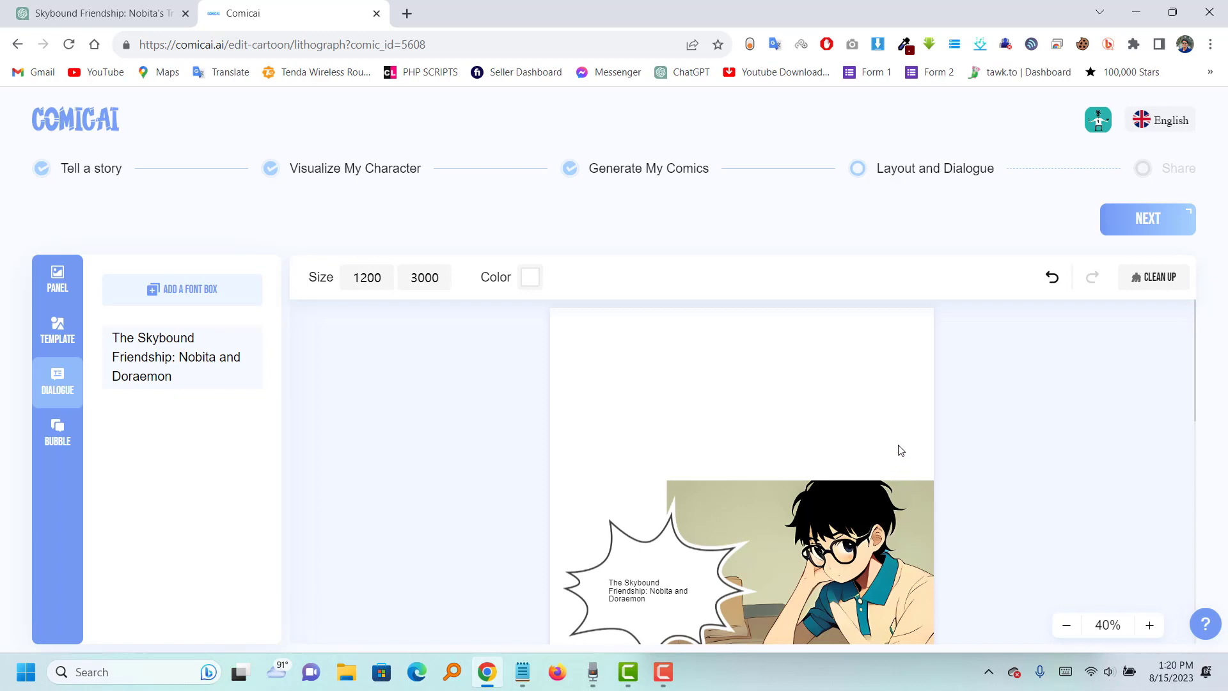
scroll(894, 454, "down", 5)
scroll(902, 466, "down", 2)
scroll(1031, 444, "up", 8)
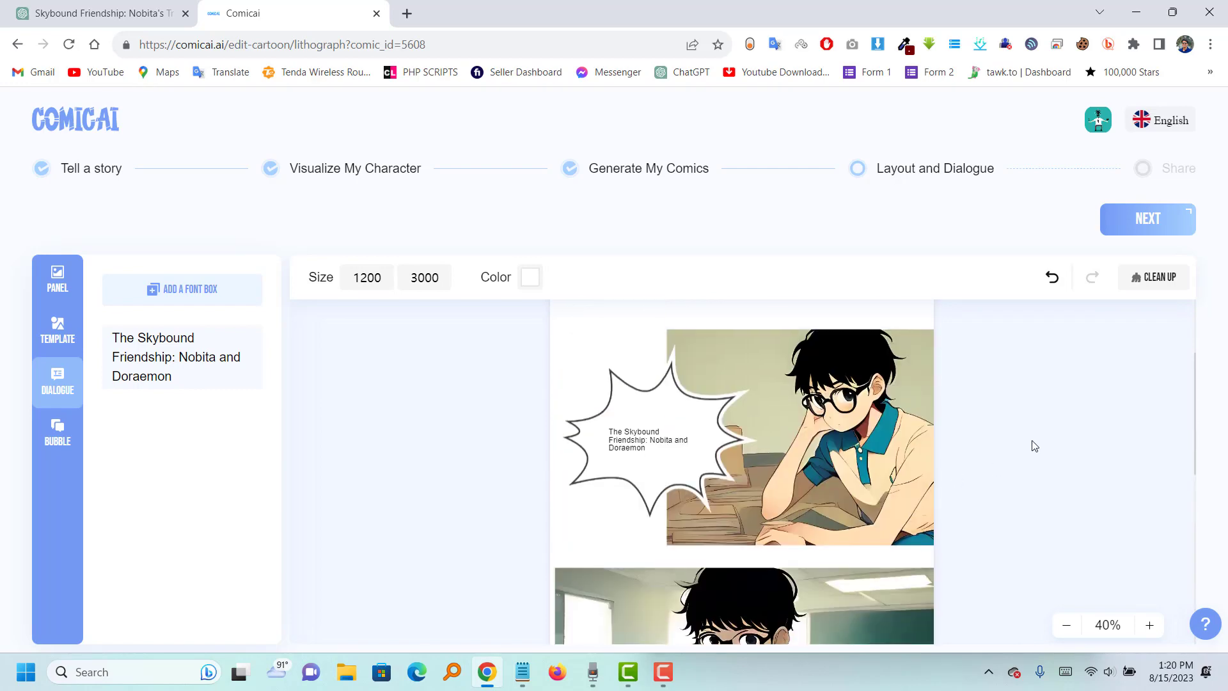
Advance the comic from Layout and Dialogue to the Share stage and preview the finished page from start to end.
left_click(1149, 221)
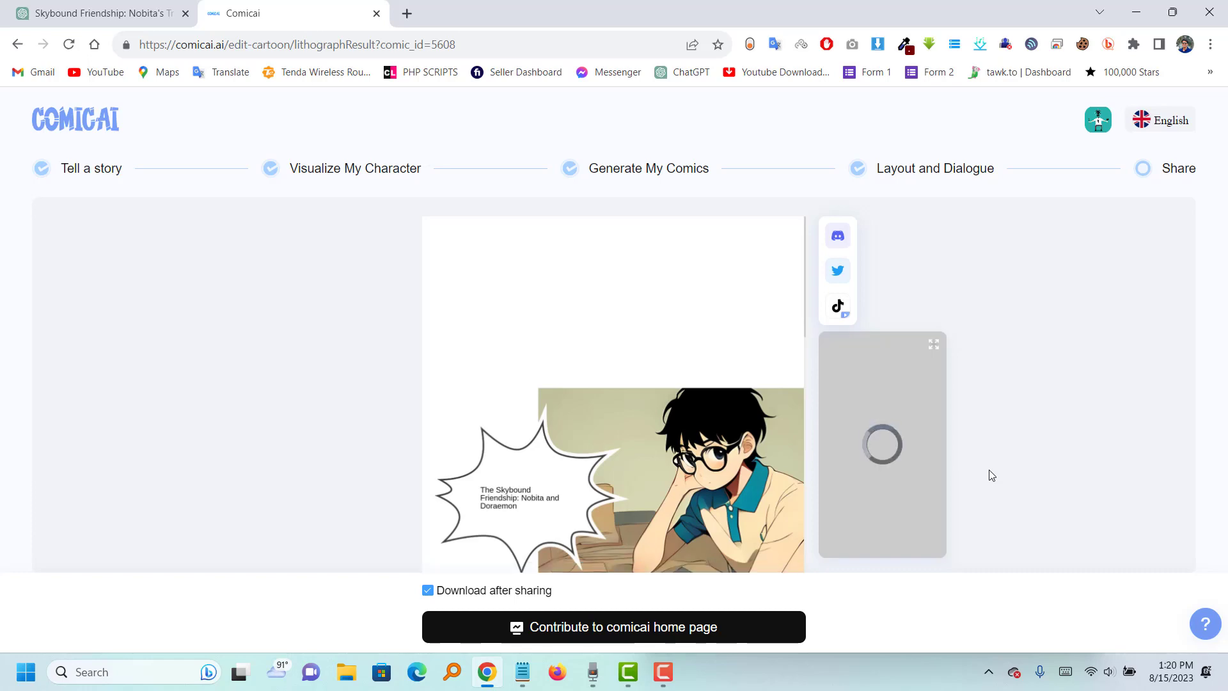
scroll(611, 455, "down", 5)
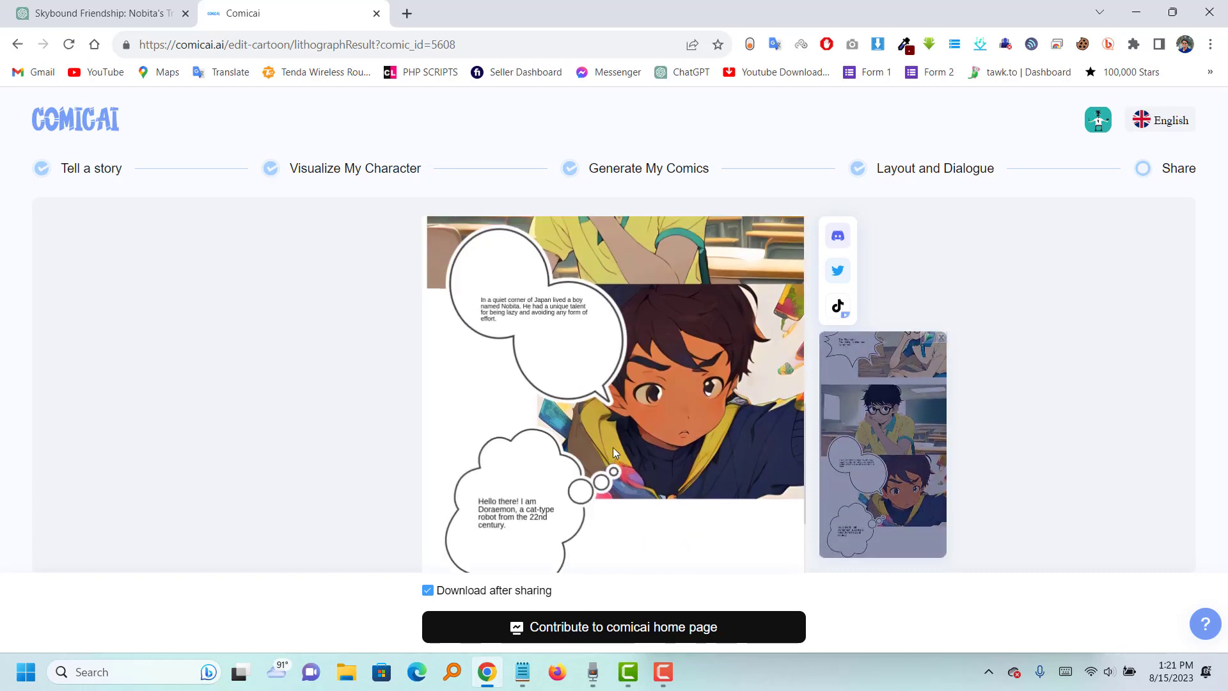
scroll(612, 452, "up", 5)
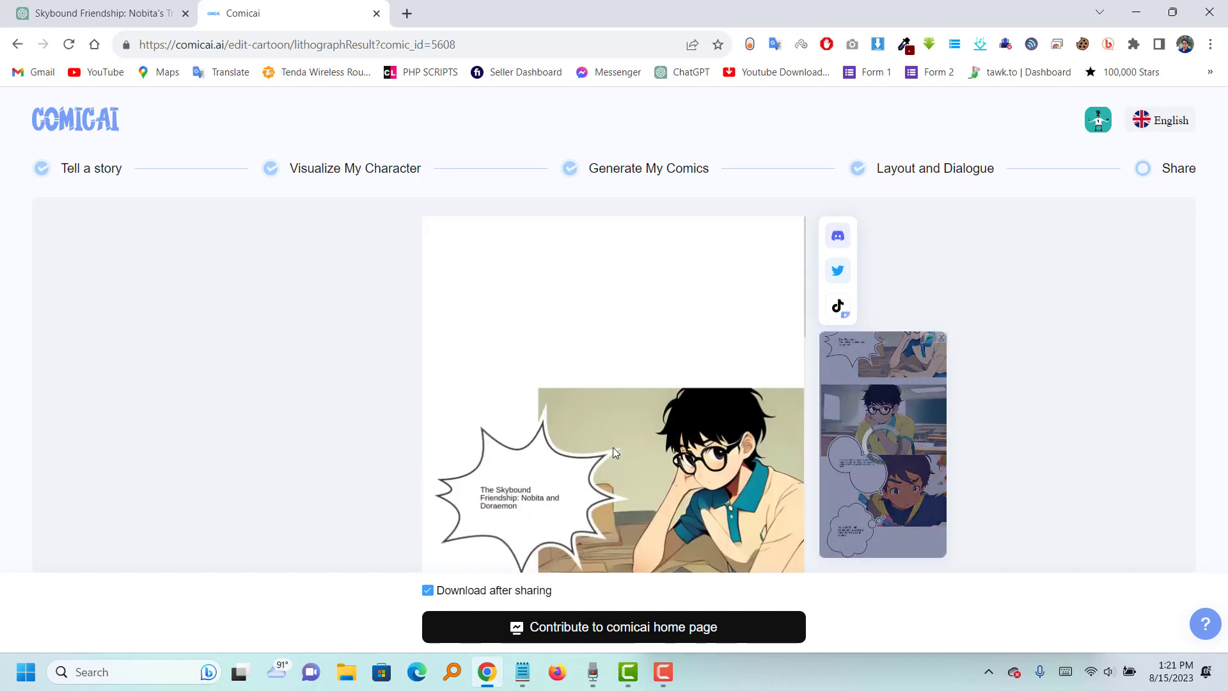
Share the comic to Discord with download after sharing enabled, and accept the Comicai Official server invite.
left_click(842, 238)
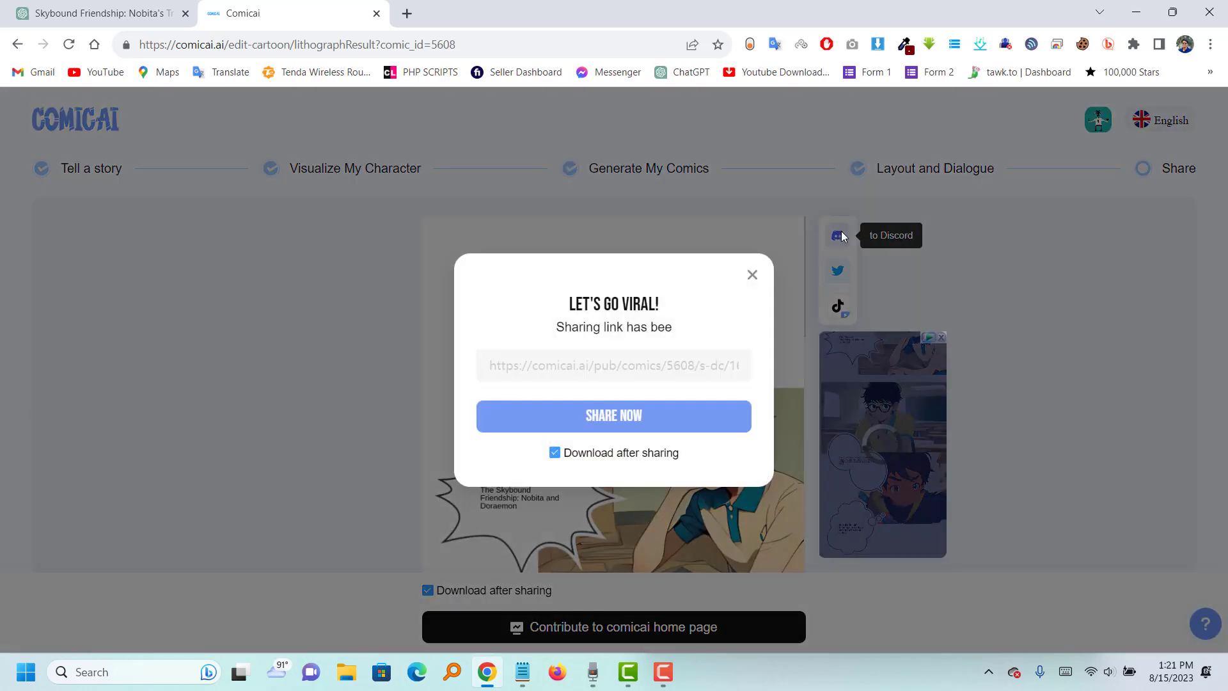
left_click(620, 425)
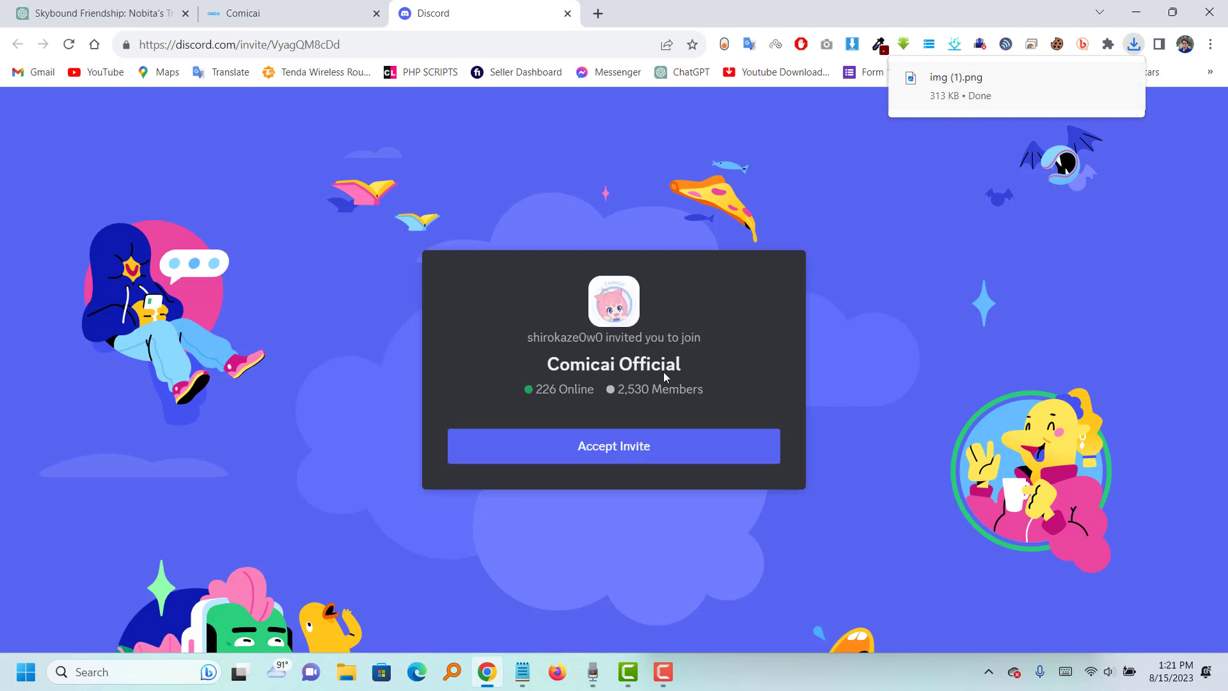
left_click(662, 452)
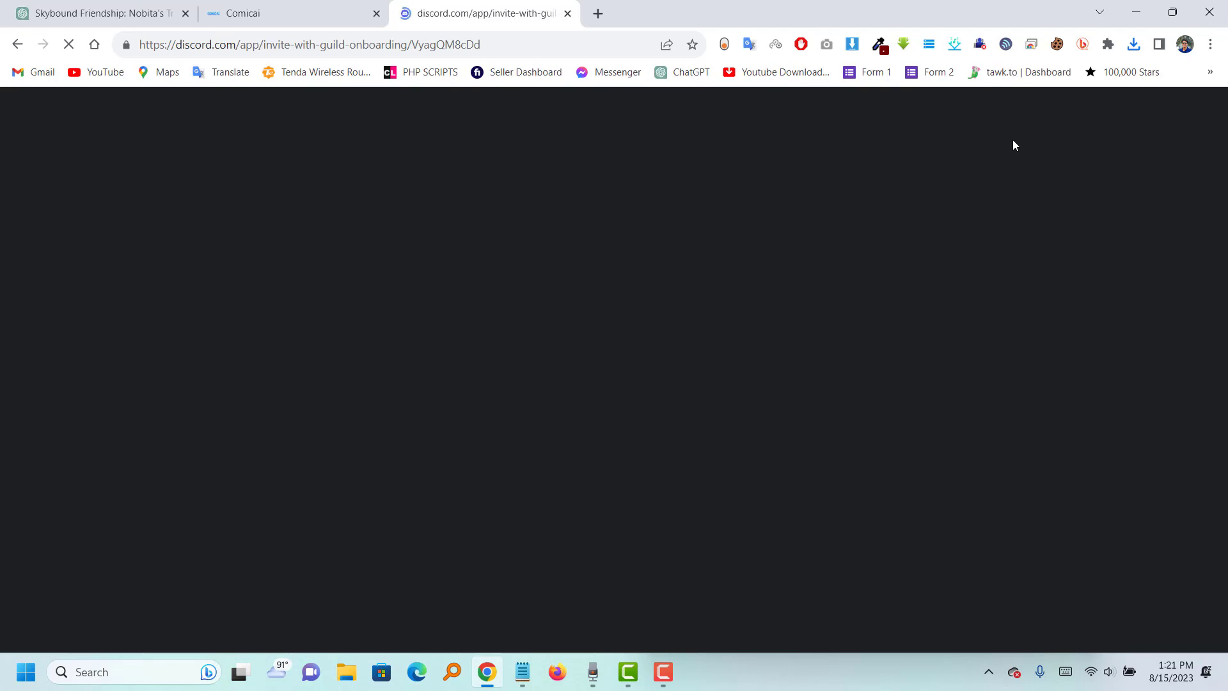
Open the downloaded img (1).png, inspect all its panels and speech bubbles at 100% zoom, and return to Discord in Chrome.
left_click(1134, 44)
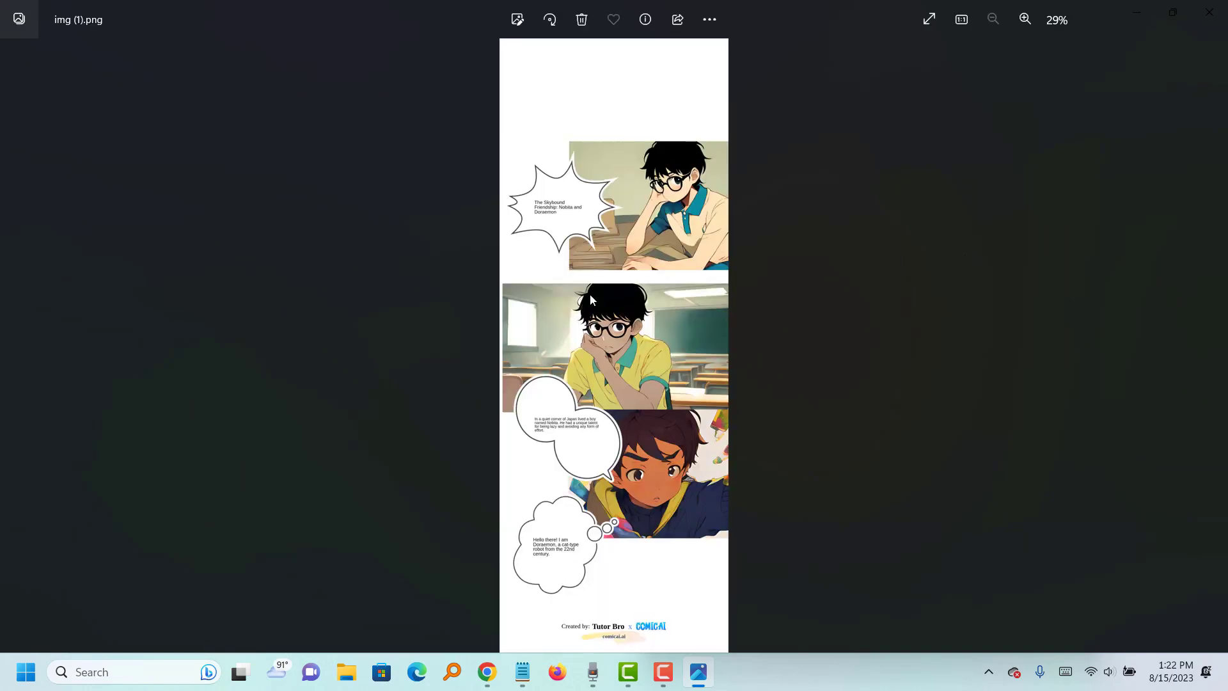
scroll(589, 294, "up", 5)
left_click_drag(608, 198, 545, 556)
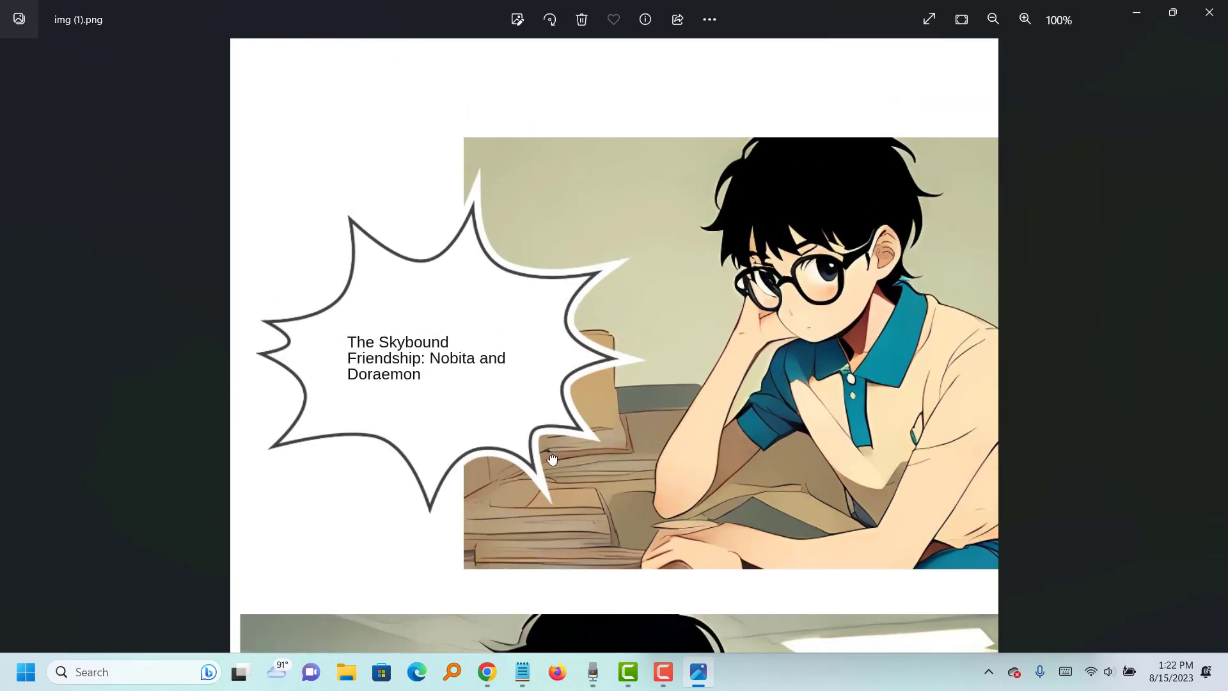
scroll(563, 422, "down", 8)
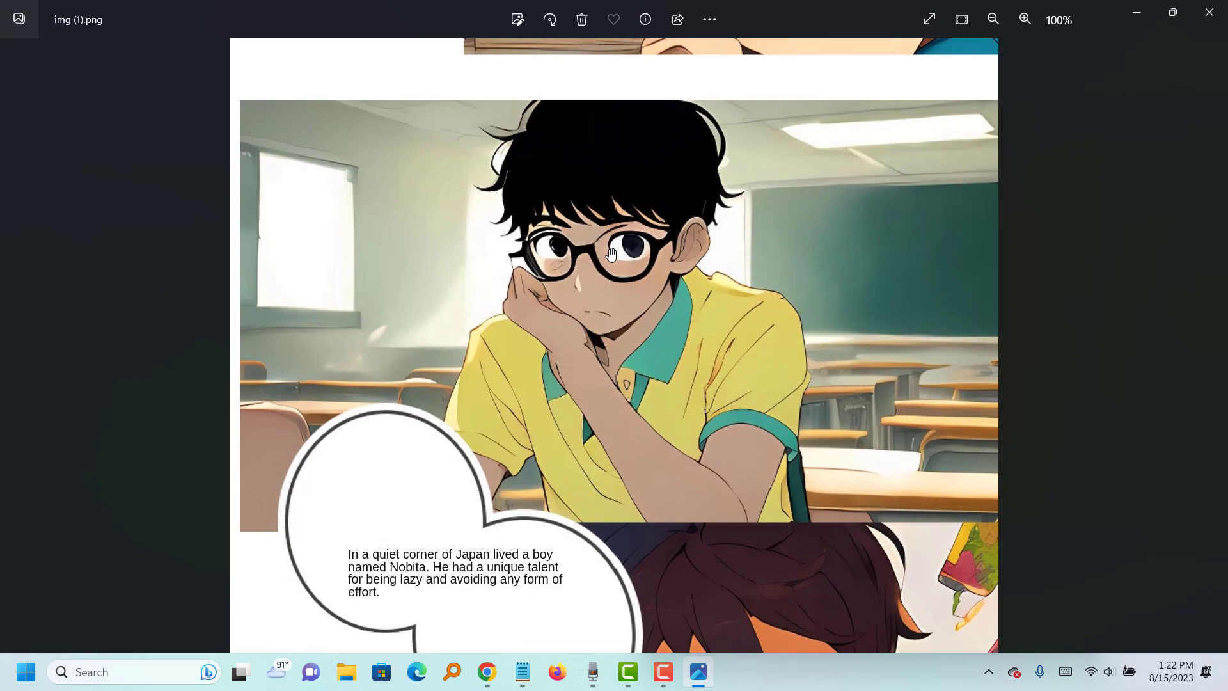
scroll(611, 254, "down", 12)
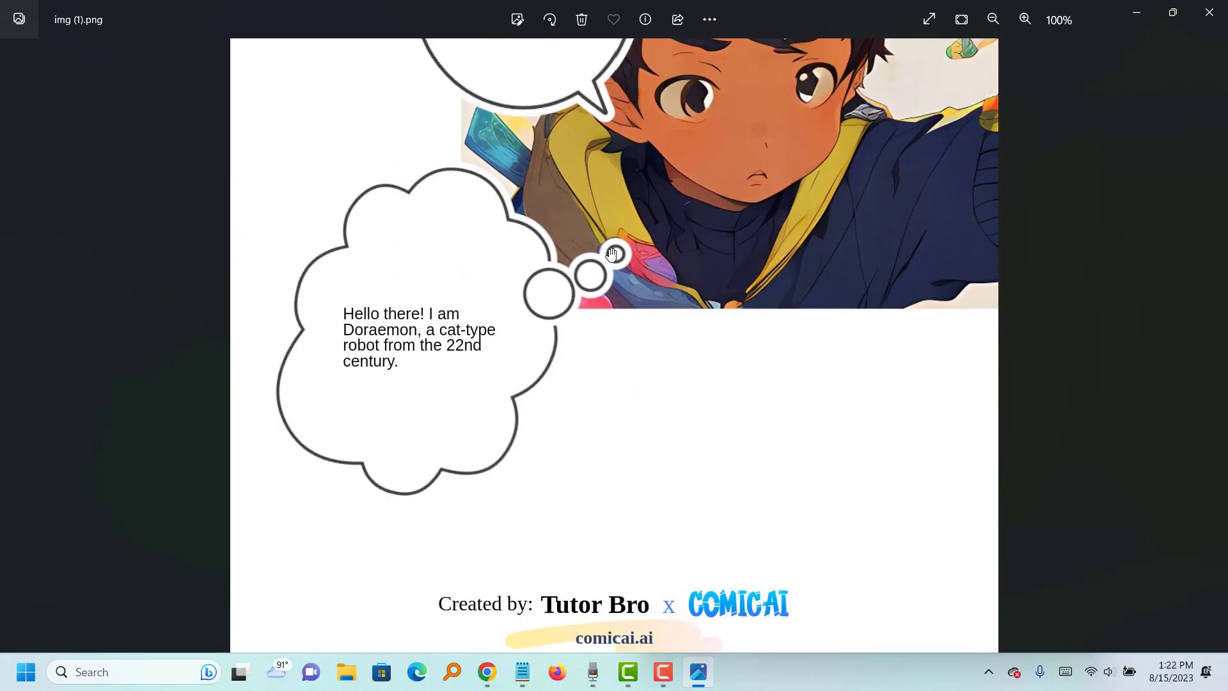
scroll(611, 254, "up", 15)
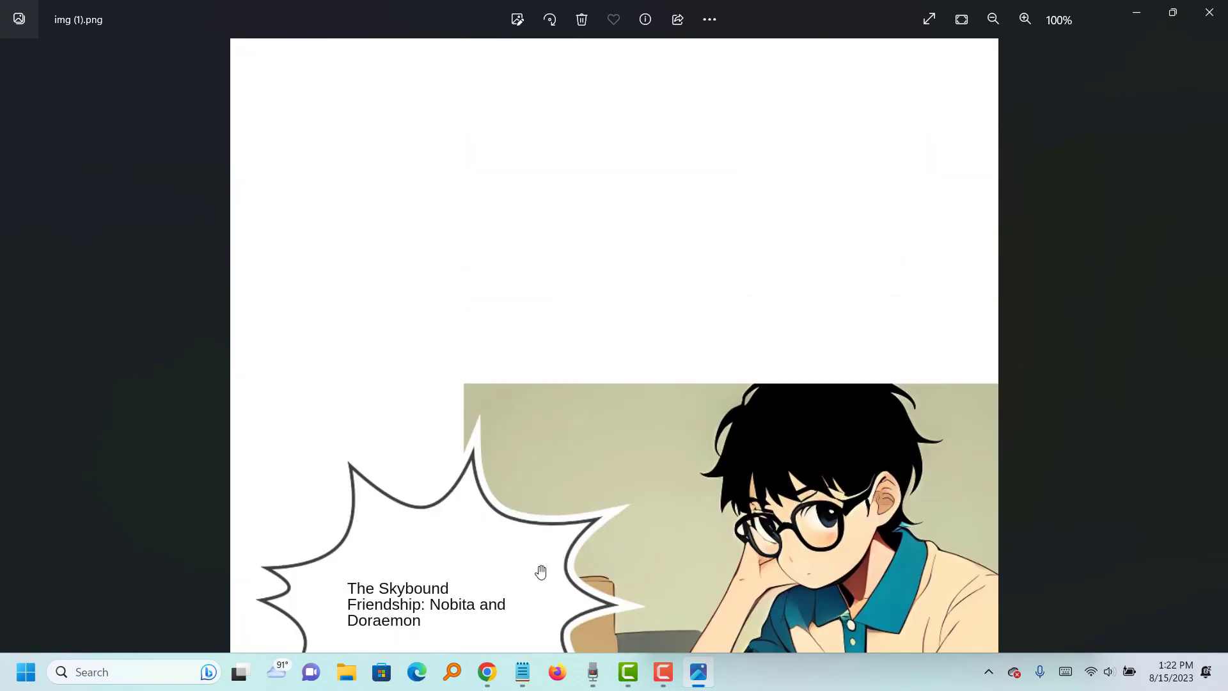
left_click(488, 671)
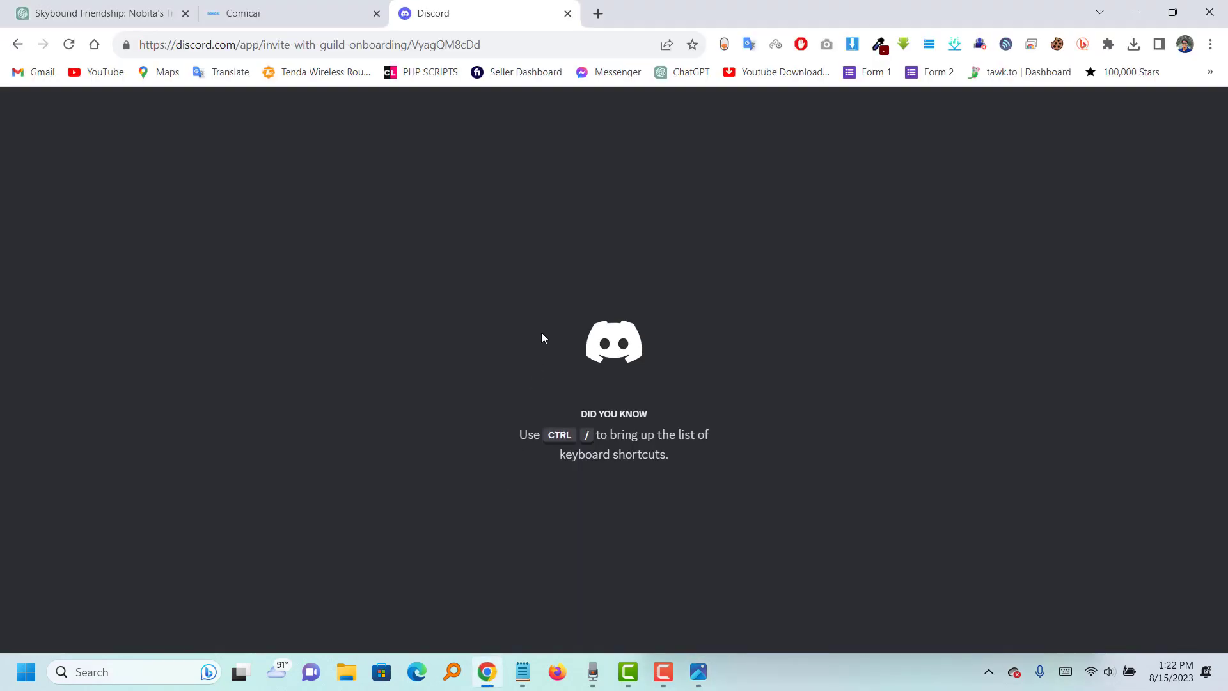